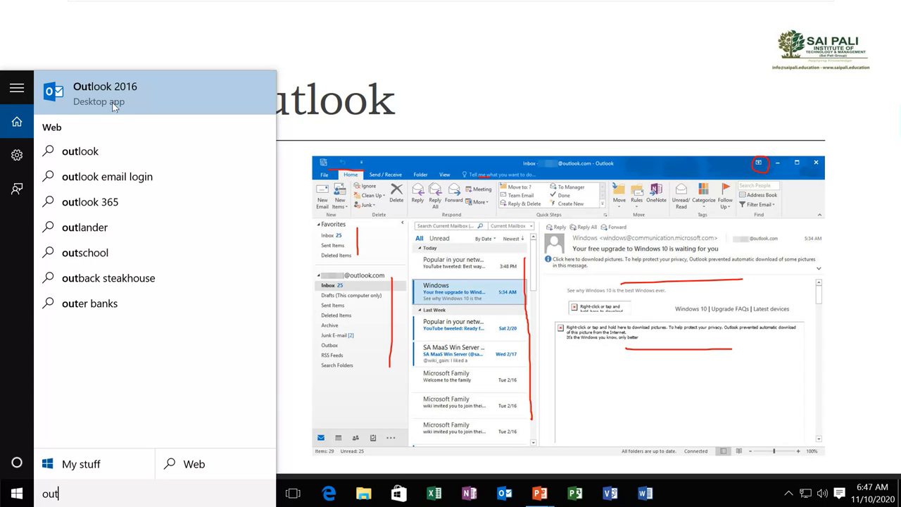
Launch Outlook 2016 from the search results and continue past the Welcome page
left_click(114, 106)
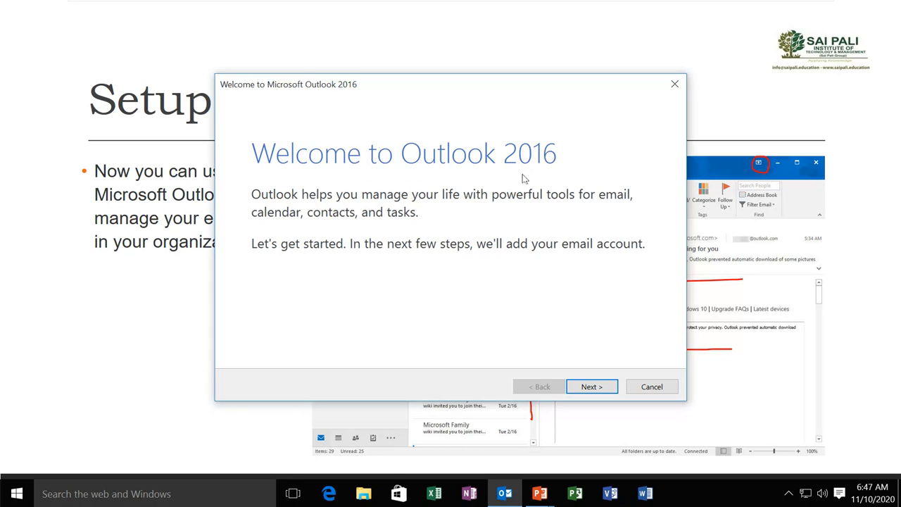
left_click(591, 387)
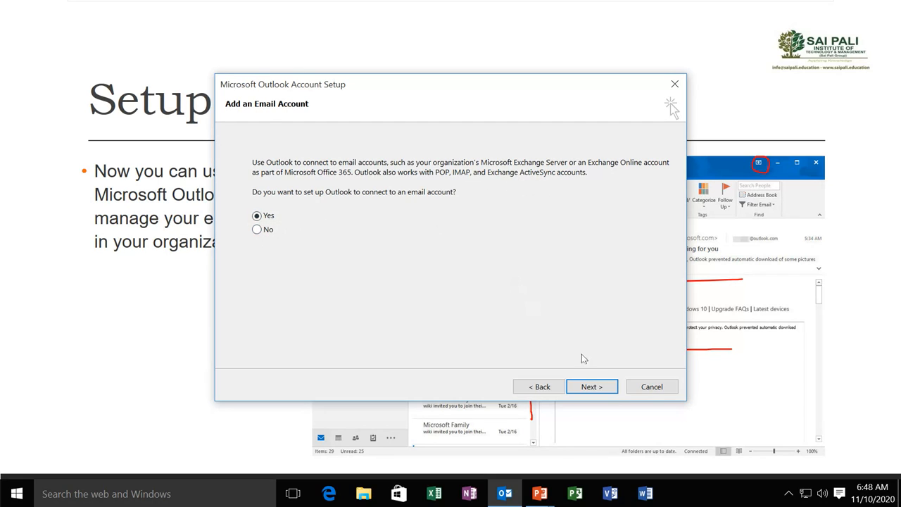
Choose to connect an email account, then enter the user's name, outlook.com address and password twice
left_click(607, 392)
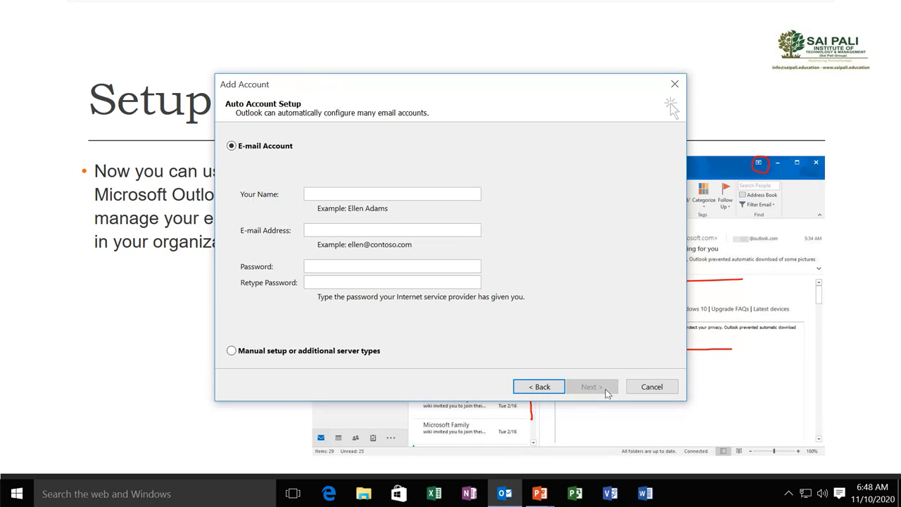
left_click(331, 193)
key("Tab")
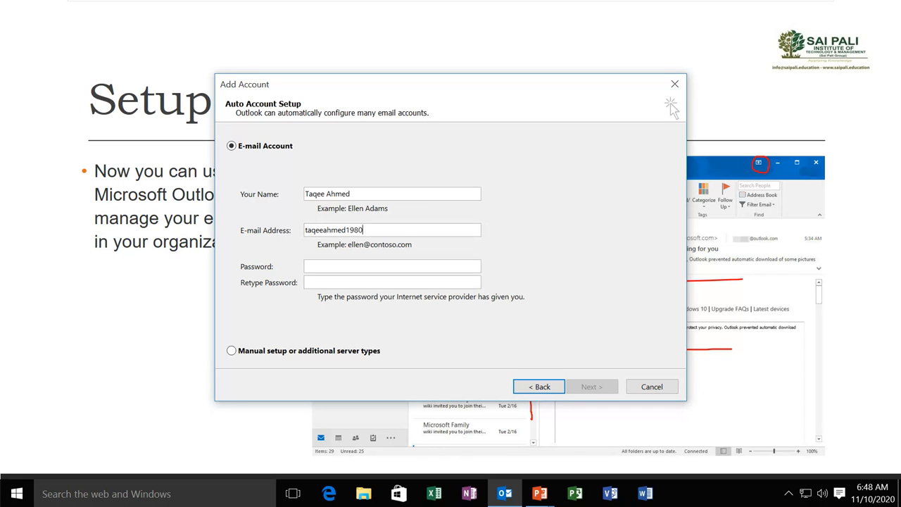
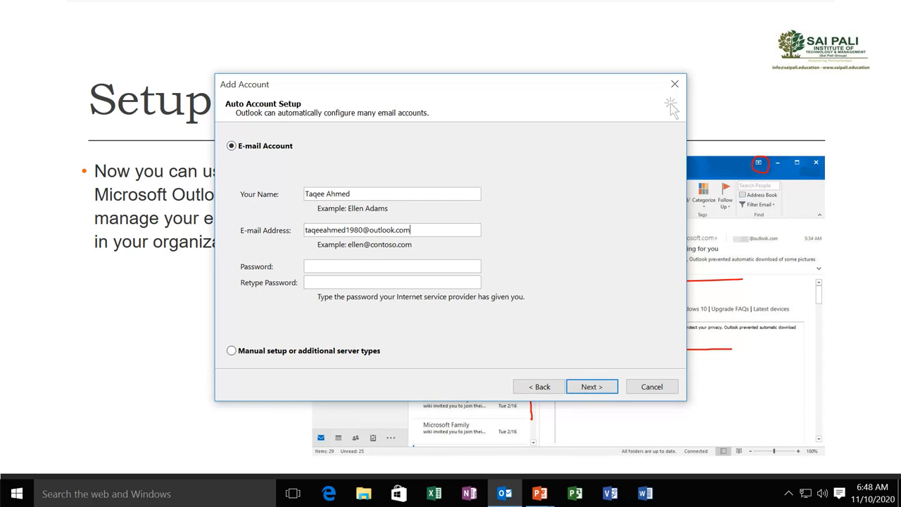
key("Tab")
type("**********")
key("Tab")
type("**********")
Enter the account password in the Windows Security prompt with Remember my credentials ticked
left_click(590, 387)
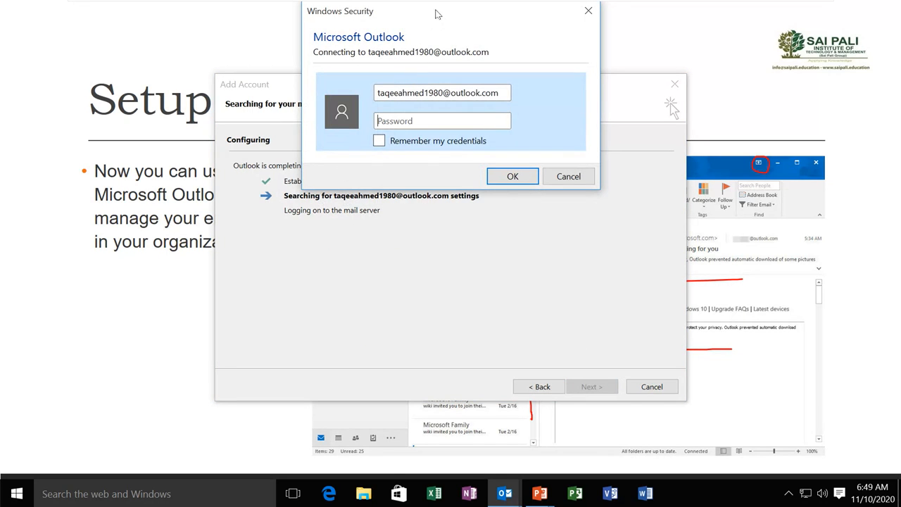
left_click_drag(438, 16, 487, 128)
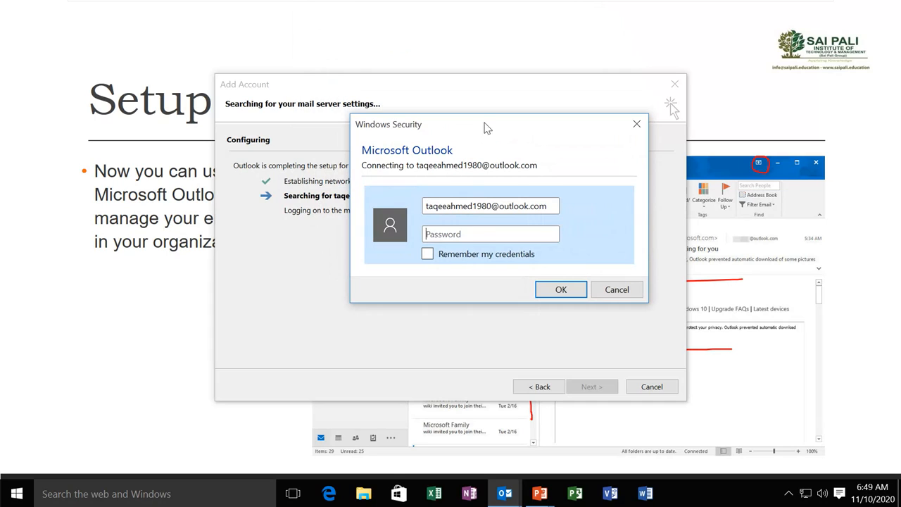
left_click(480, 232)
type("•••••••••••")
left_click(427, 255)
left_click(561, 291)
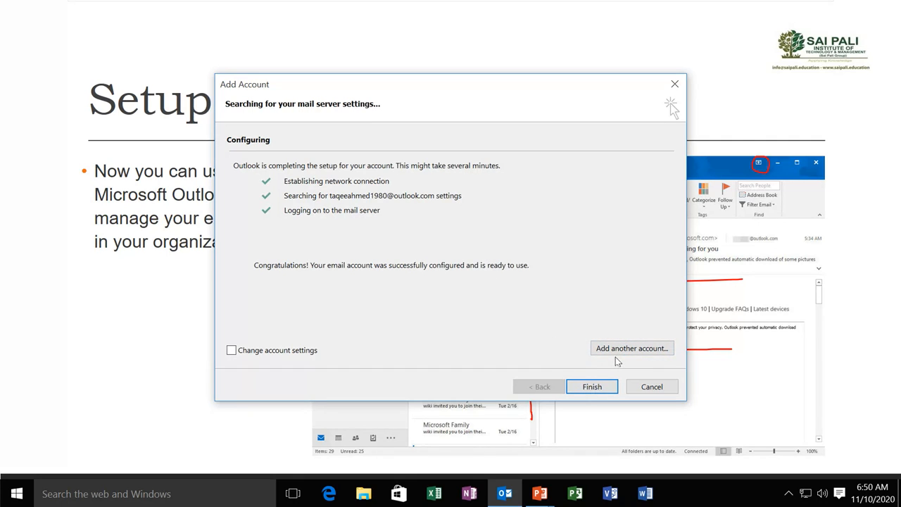
Click Finish in the Add Account wizard and let the inbox load
left_click(592, 388)
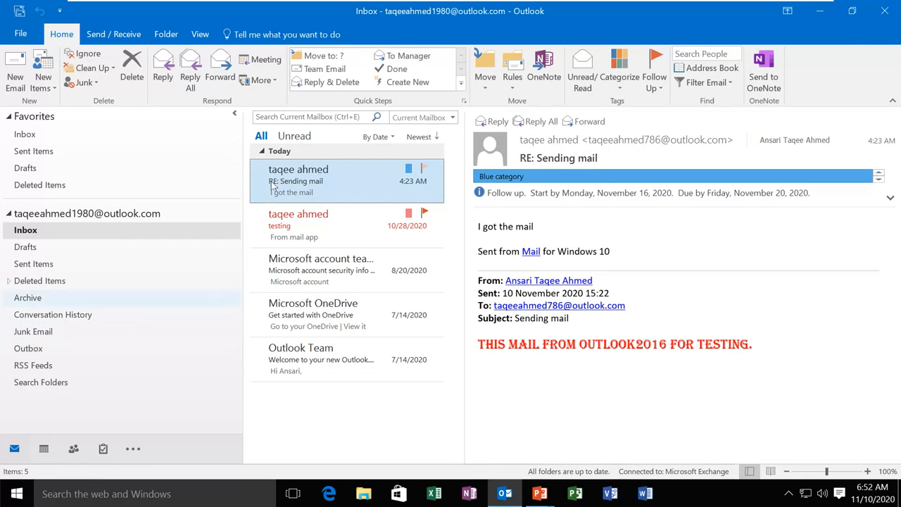
Read the inbox messages: testing, Microsoft account security, OneDrive, Outlook Team and RE: Sending mail
left_click(311, 229)
left_click(313, 262)
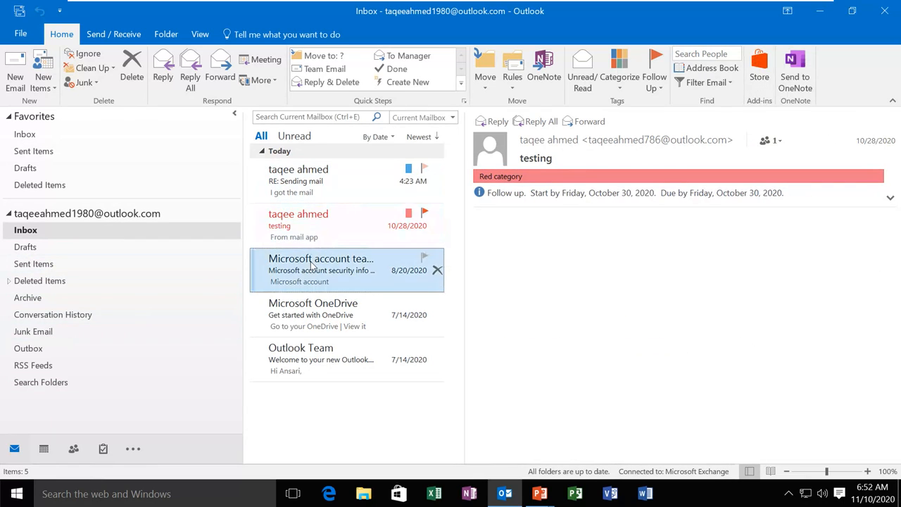
left_click(314, 313)
left_click(315, 350)
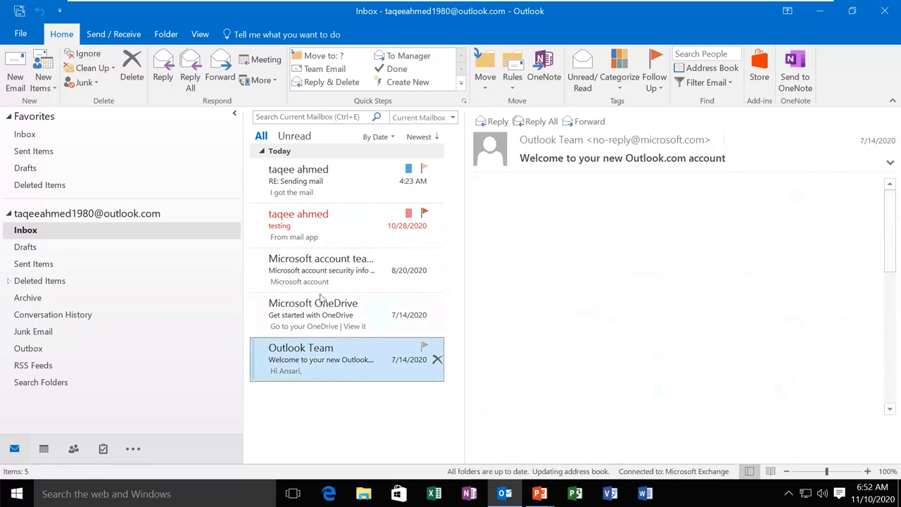
left_click(320, 310)
left_click(319, 267)
left_click(316, 224)
left_click(316, 198)
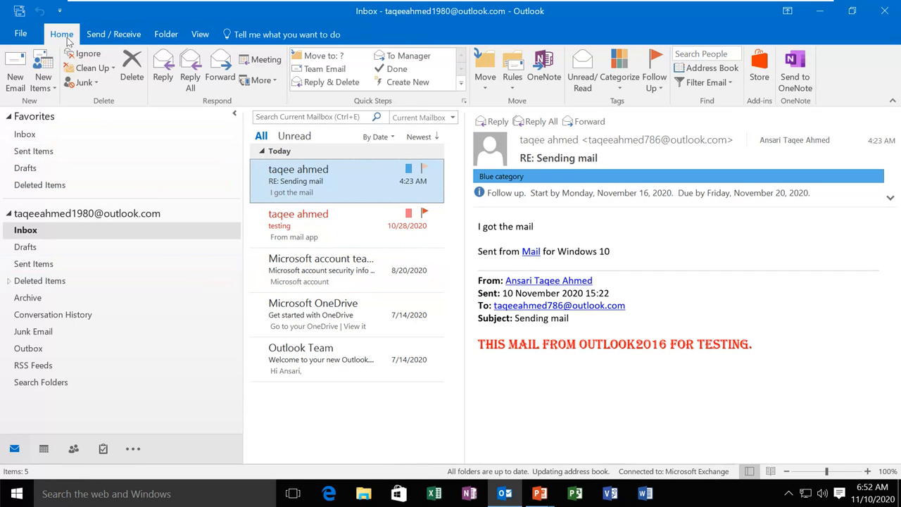
Browse the Send / Receive, Folder and View tabs and Tell me box, ending on Account Information
left_click(118, 37)
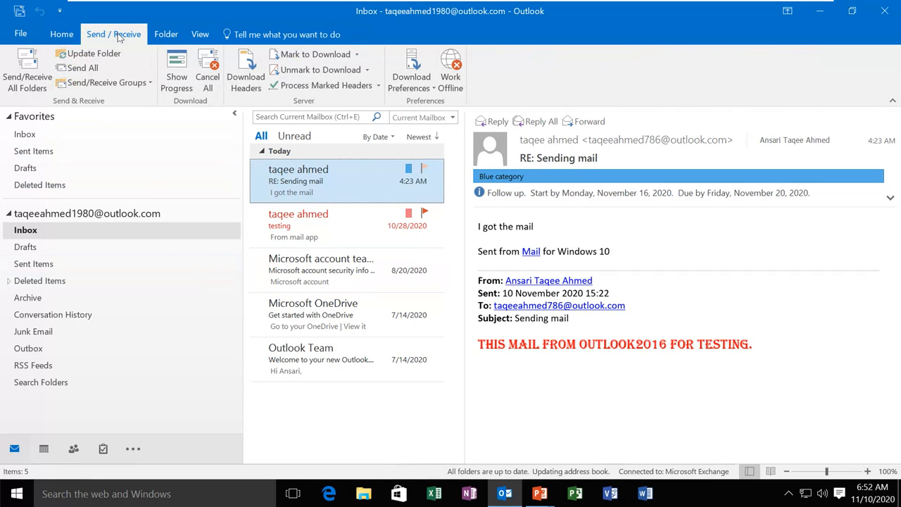
left_click(161, 35)
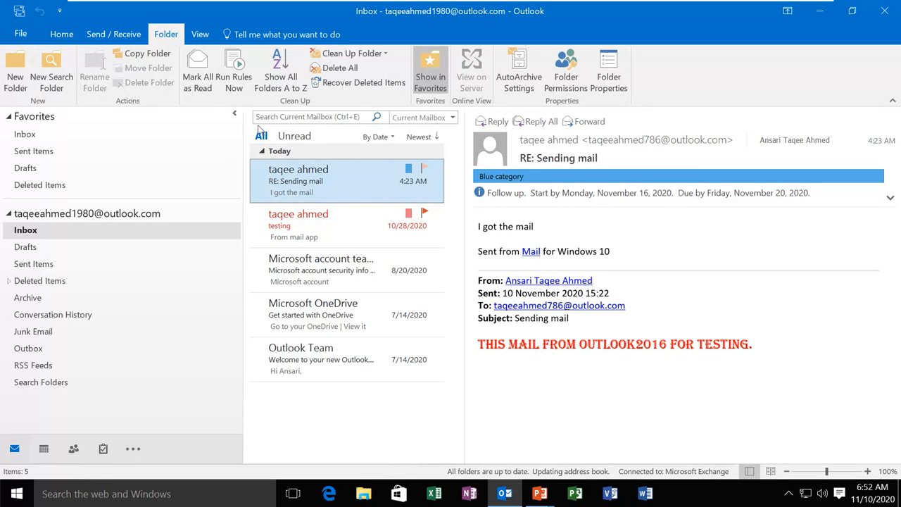
left_click(202, 35)
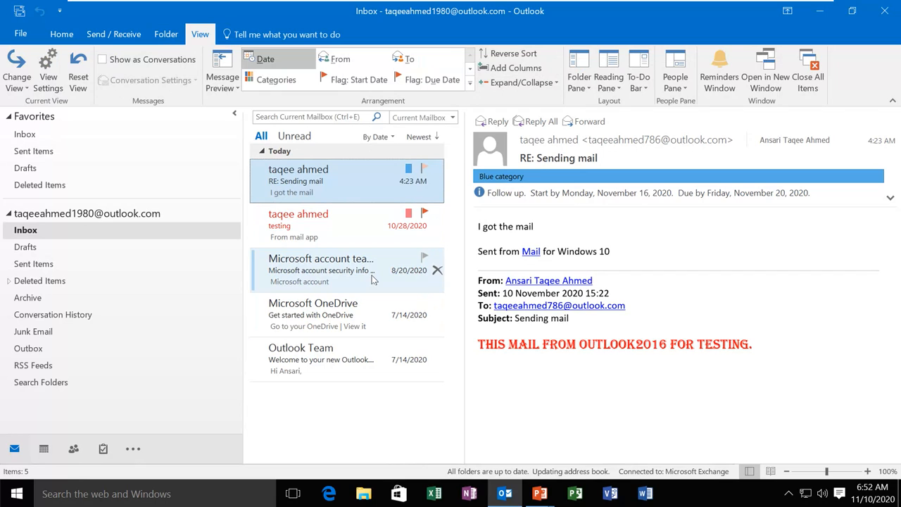
left_click(282, 29)
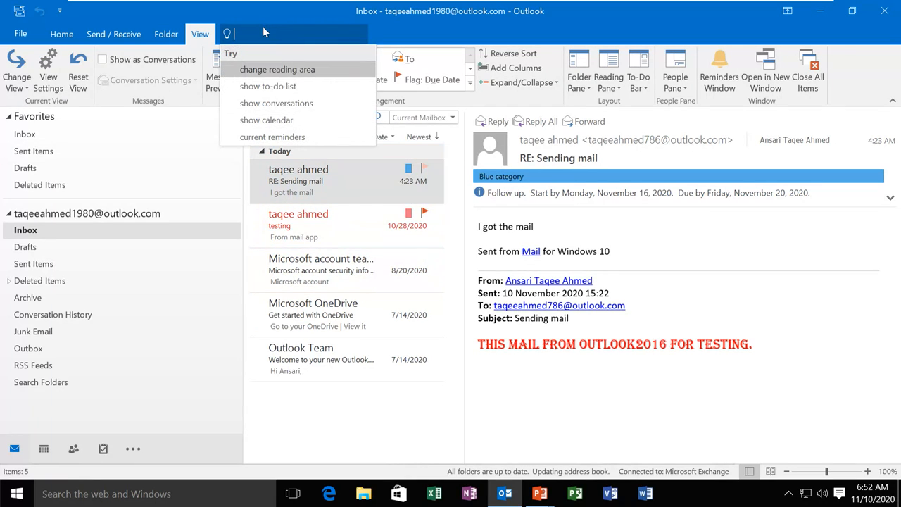
left_click(21, 35)
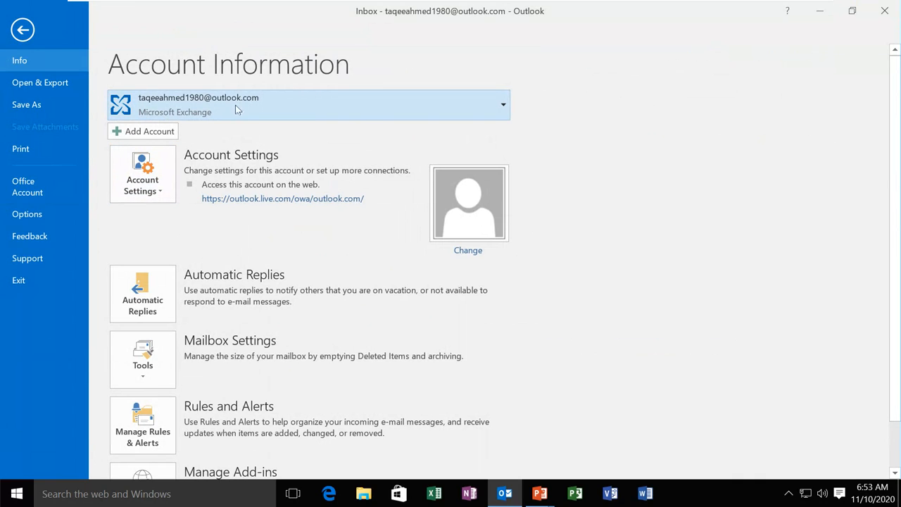
Inspect the account list and Account Settings options, then return to the Inbox's Home tab
left_click(498, 112)
left_click(497, 112)
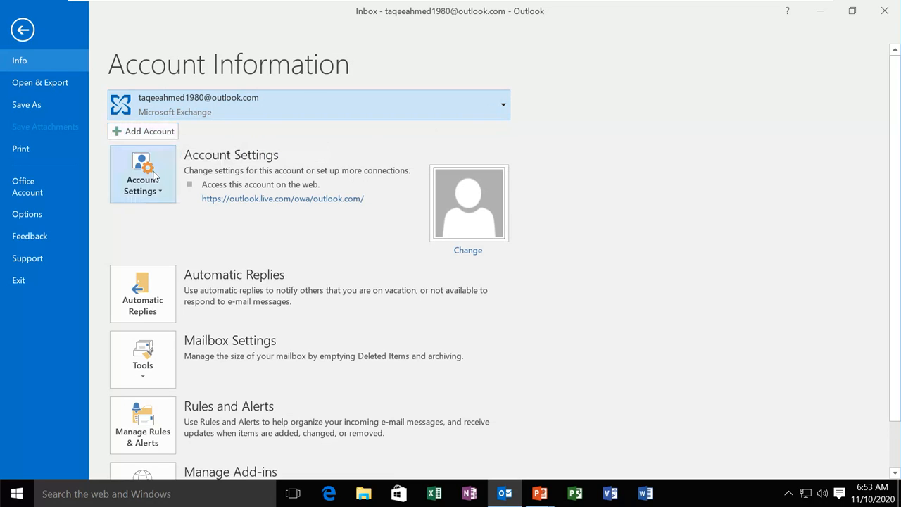
left_click(160, 192)
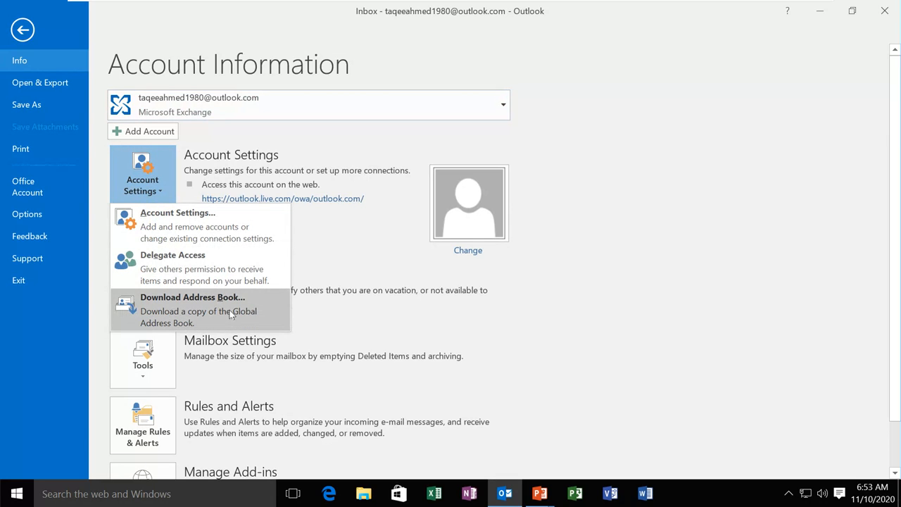
left_click(159, 192)
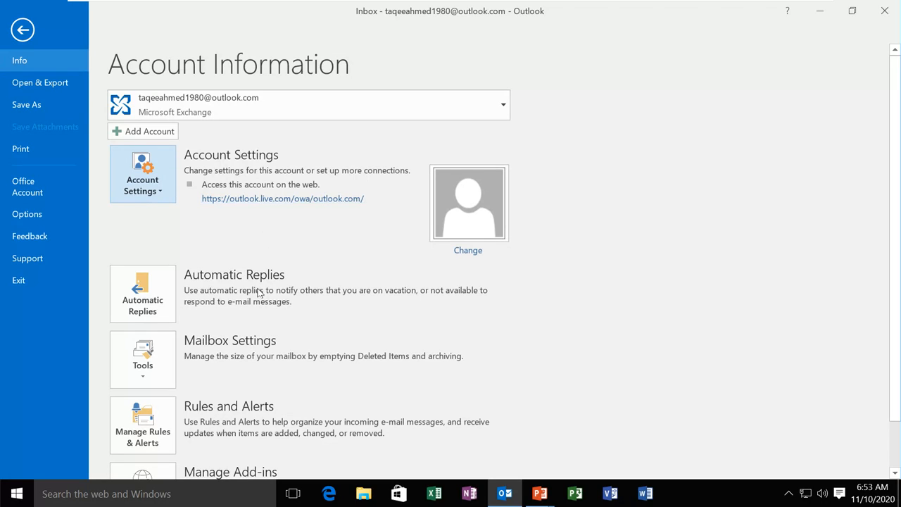
scroll(148, 299, "down", 1)
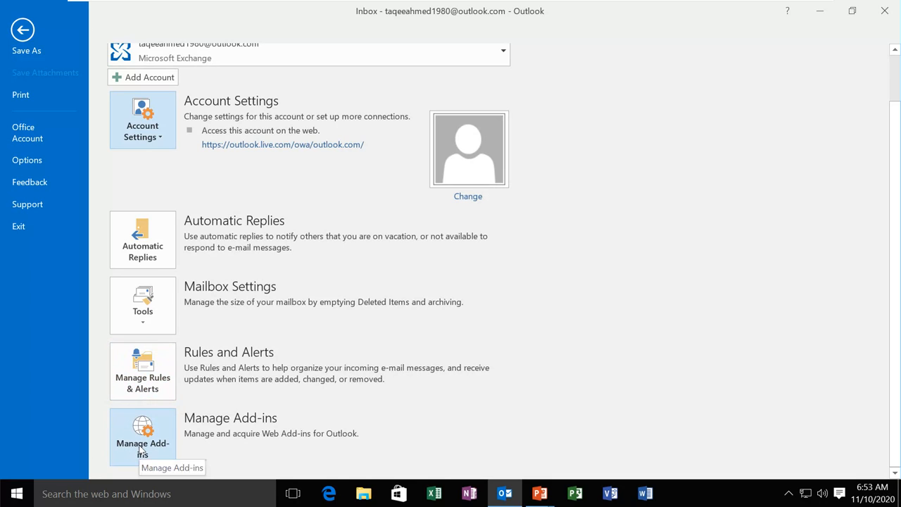
scroll(210, 278, "up", 3)
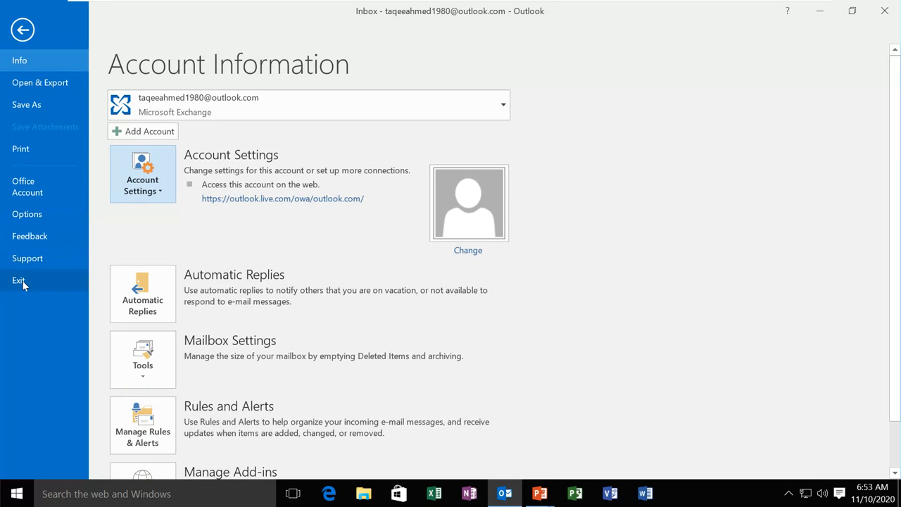
left_click(23, 30)
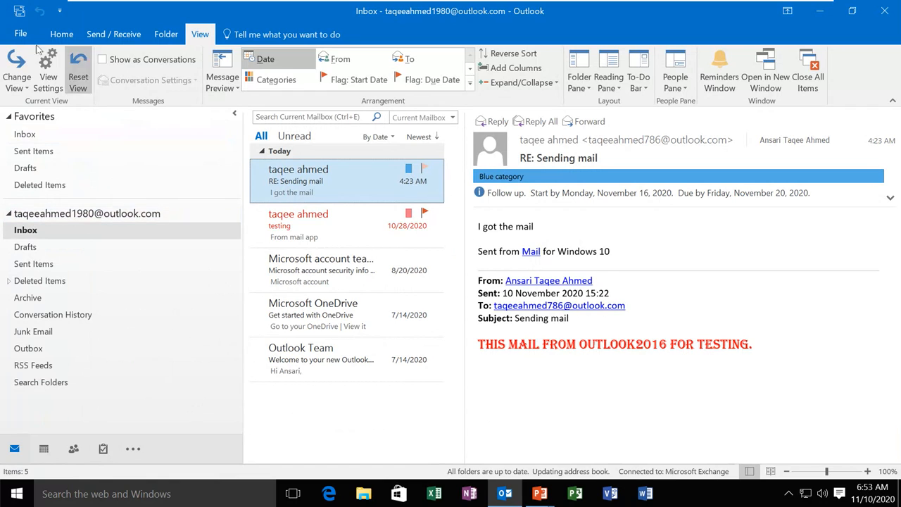
left_click(62, 36)
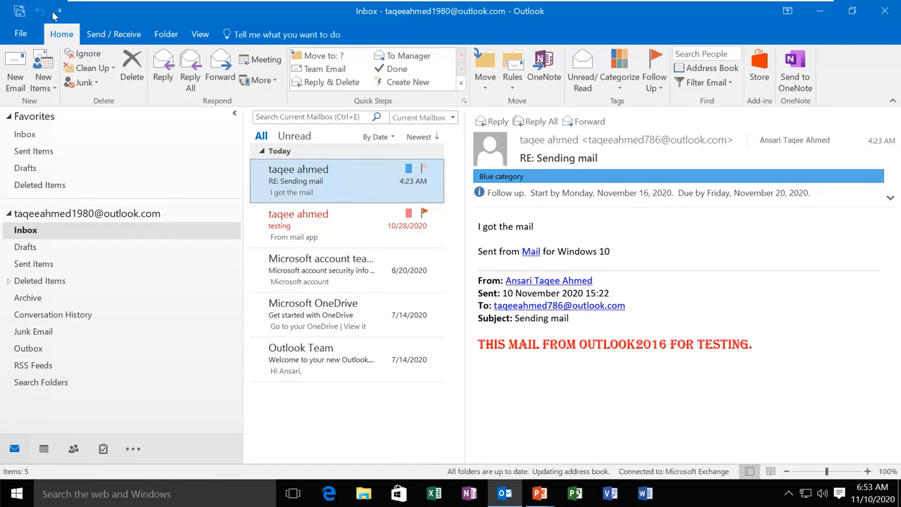
Check the Quick Access Toolbar command list without changes, then switch to Send / Receive
left_click(59, 11)
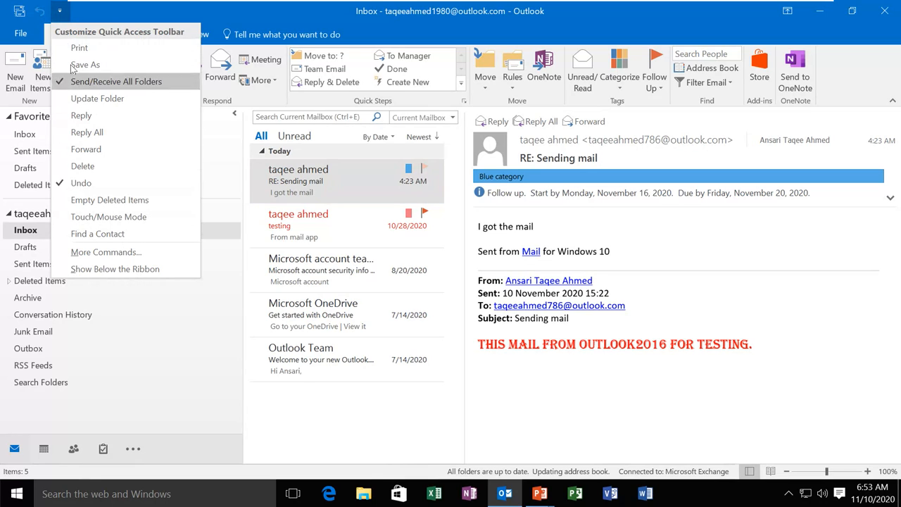
left_click(62, 14)
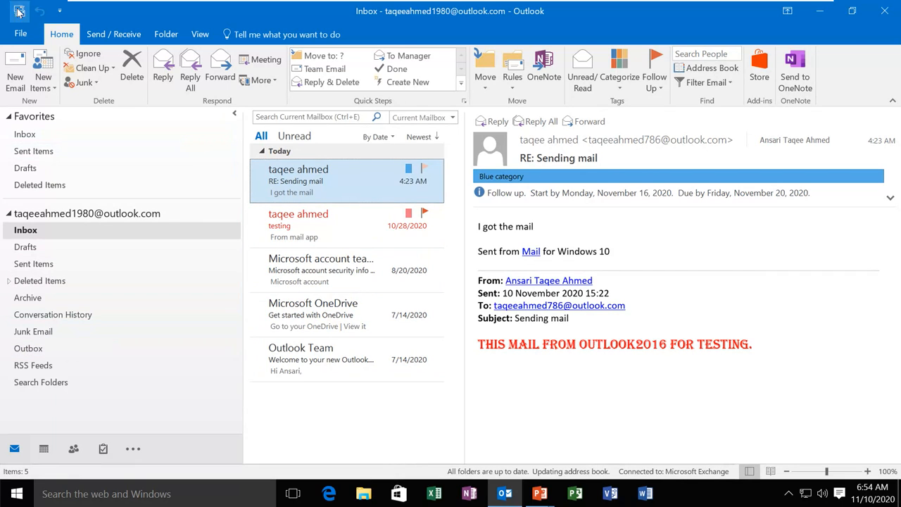
left_click(129, 34)
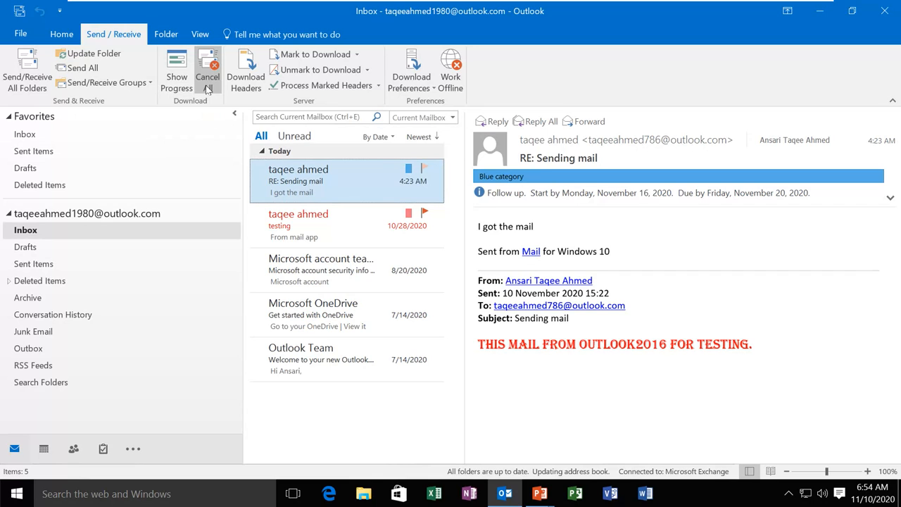
View and dismiss the Send/Receive progress, then show the Download Preferences options
left_click(176, 76)
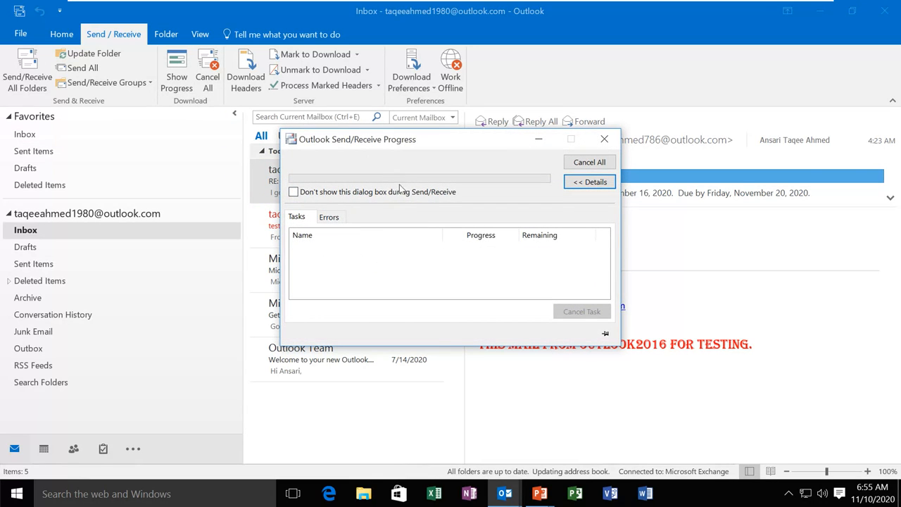
left_click(604, 138)
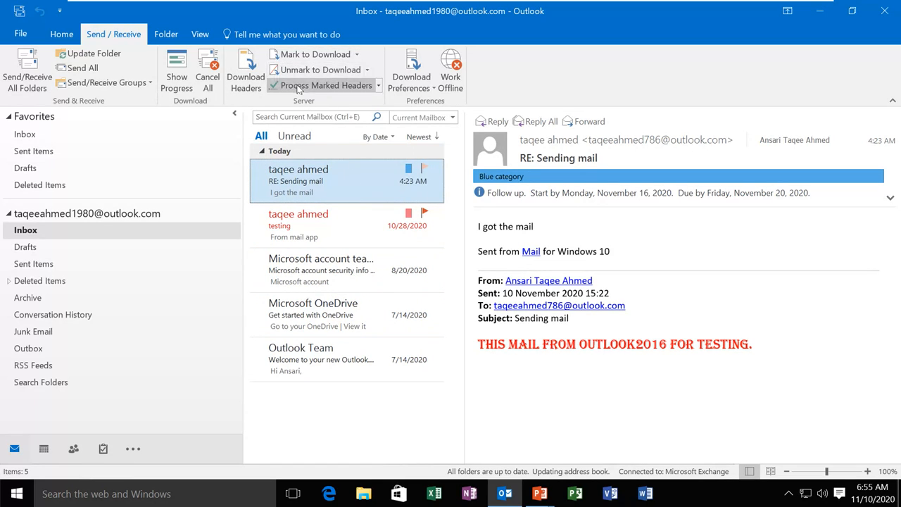
left_click(427, 91)
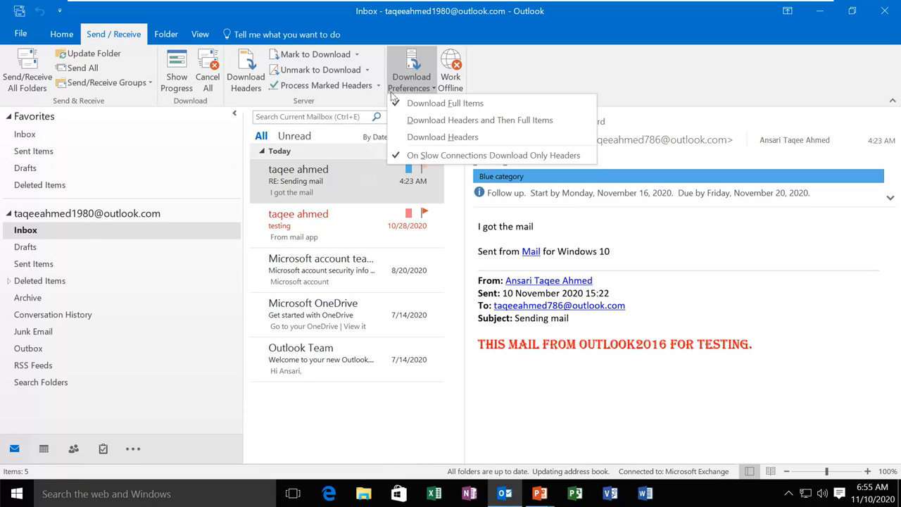
Close Download Preferences, toggle Work Offline, and show the Folder commands
left_click(432, 89)
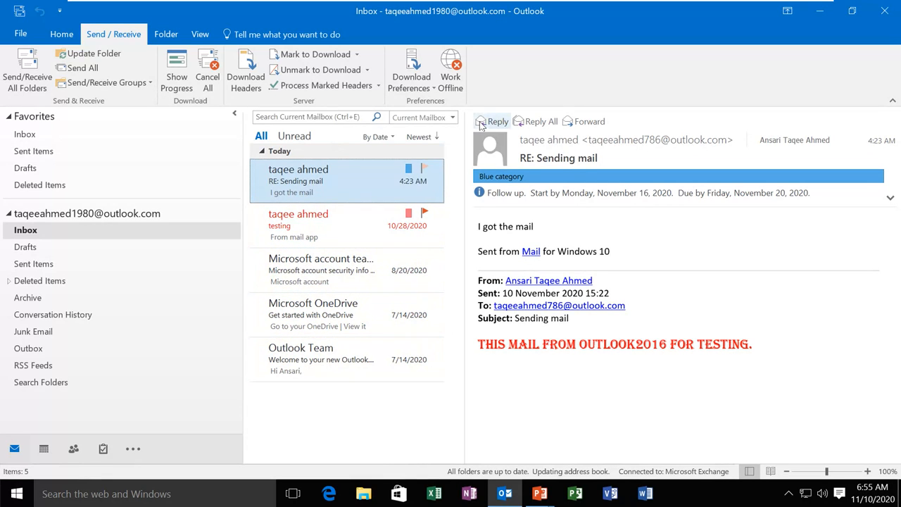
left_click(452, 81)
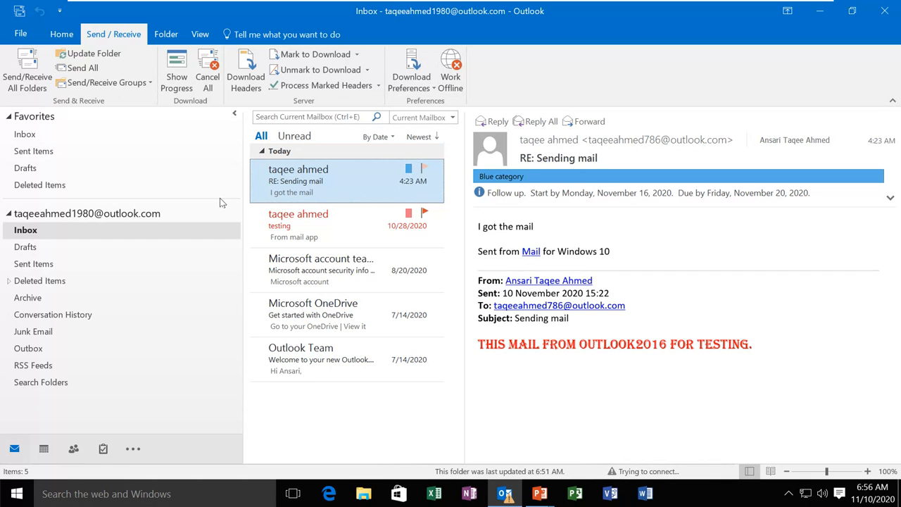
left_click(166, 35)
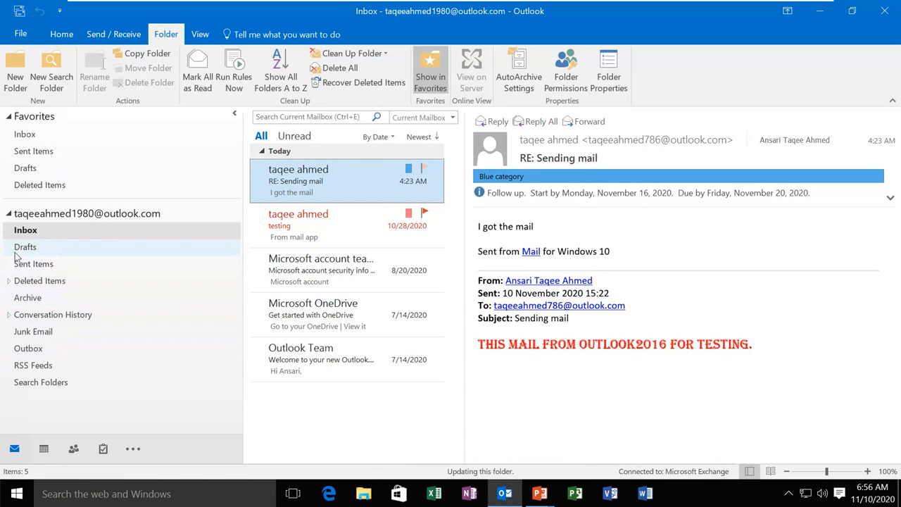
Create a folder named 'new' inside the Inbox and check it is empty
left_click(15, 70)
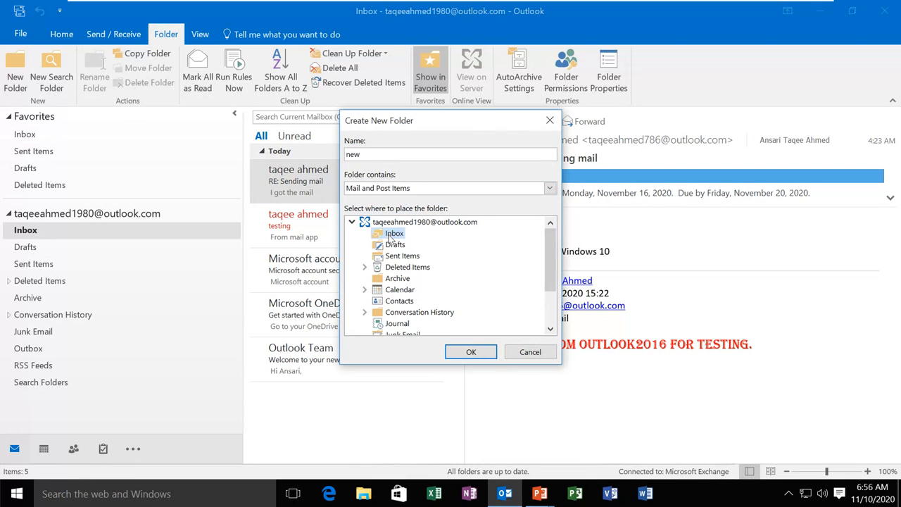
left_click(484, 346)
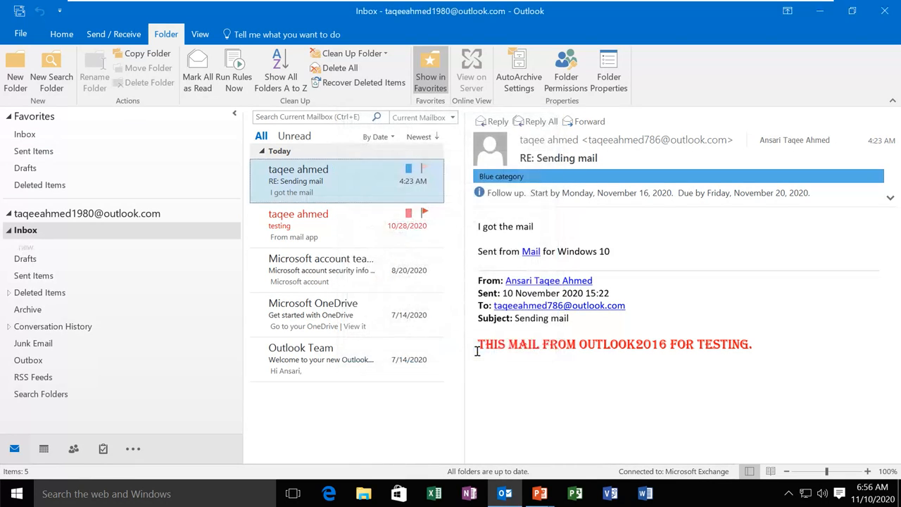
left_click(21, 250)
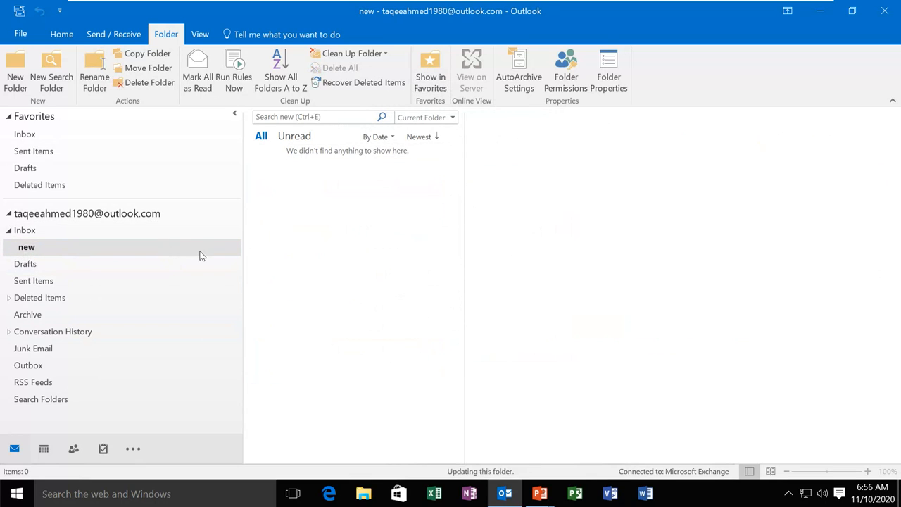
left_click(48, 229)
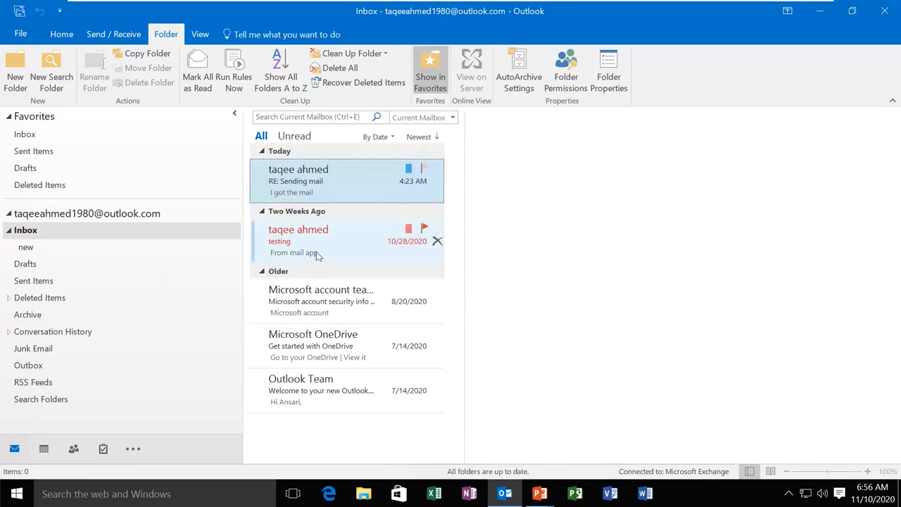
left_click(299, 184)
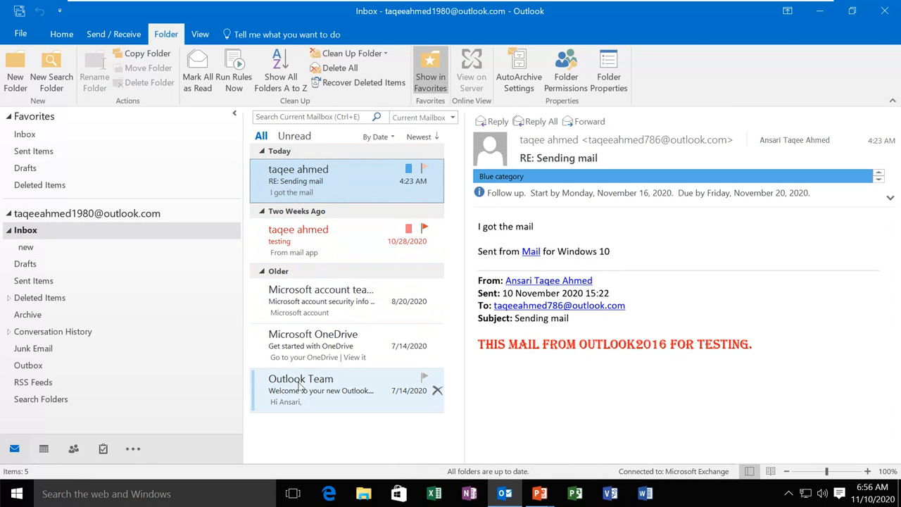
Move the Outlook Team welcome message into 'new', dismiss the cannot-move error, and select the folder
left_click_drag(301, 385, 29, 248)
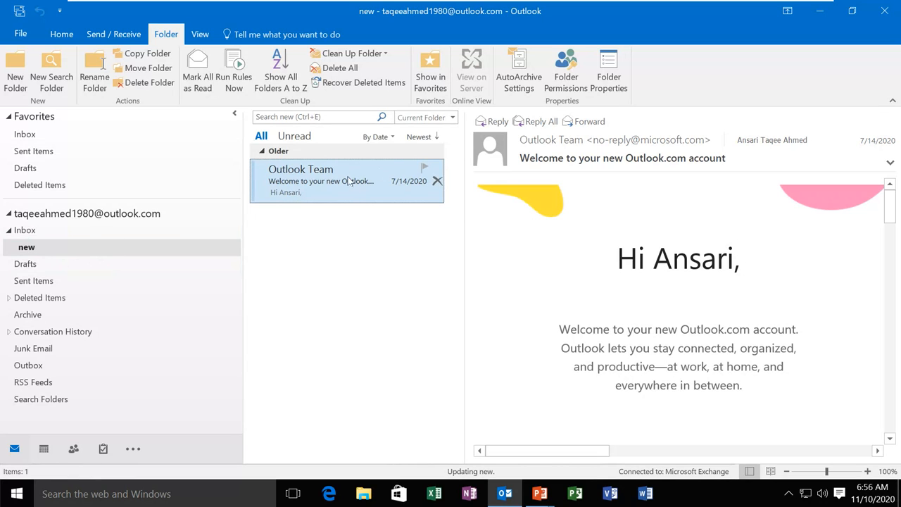
left_click_drag(348, 181, 40, 238)
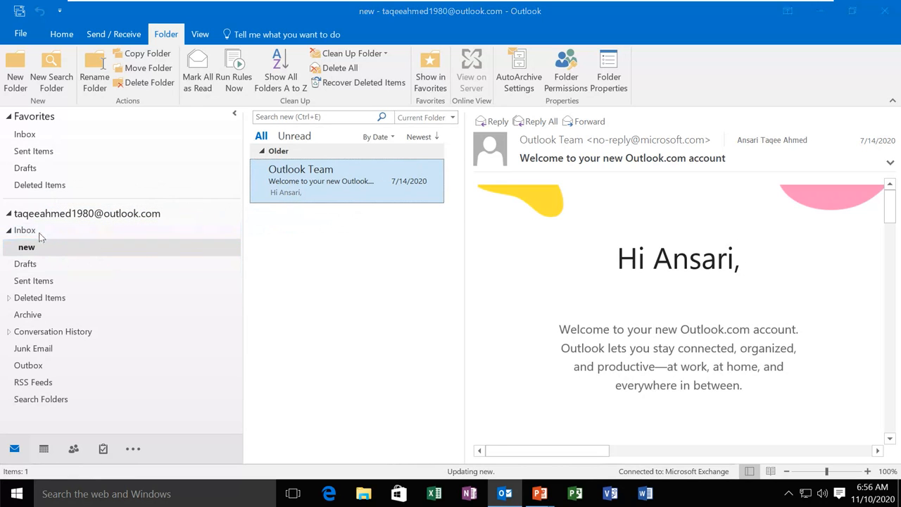
left_click(444, 295)
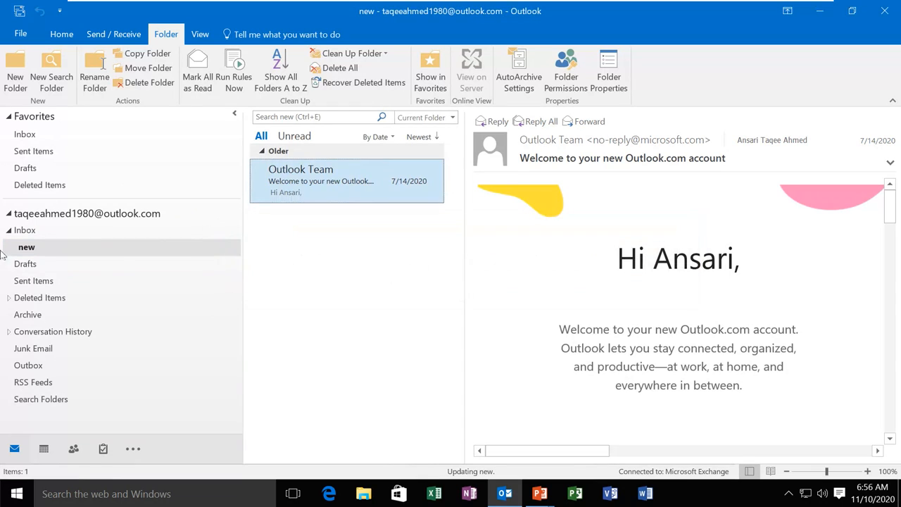
left_click(28, 247)
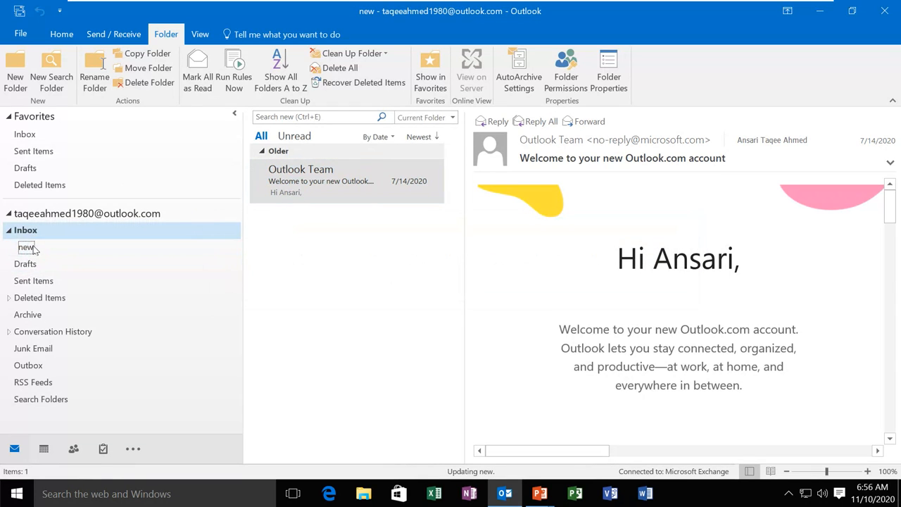
Move the 'new' folder to Deleted Items, glance at Drafts, and return to the four-message Inbox
left_click(148, 83)
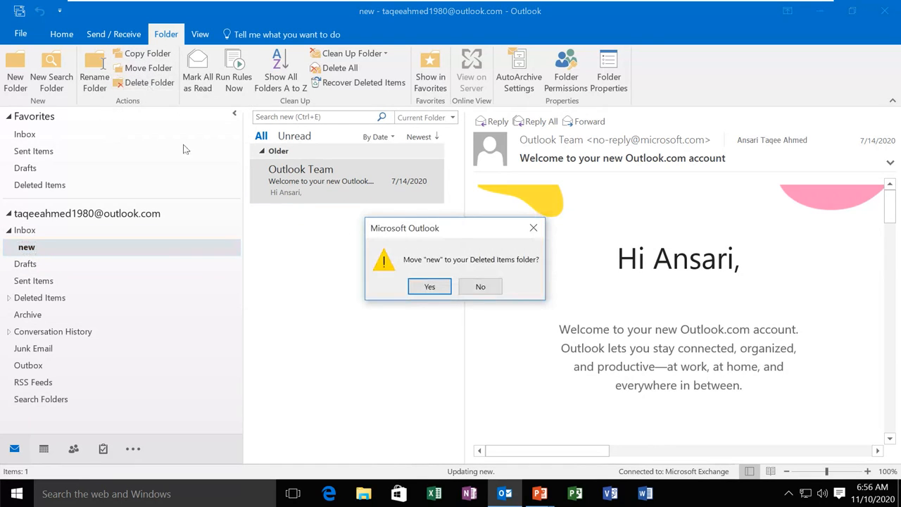
left_click(430, 286)
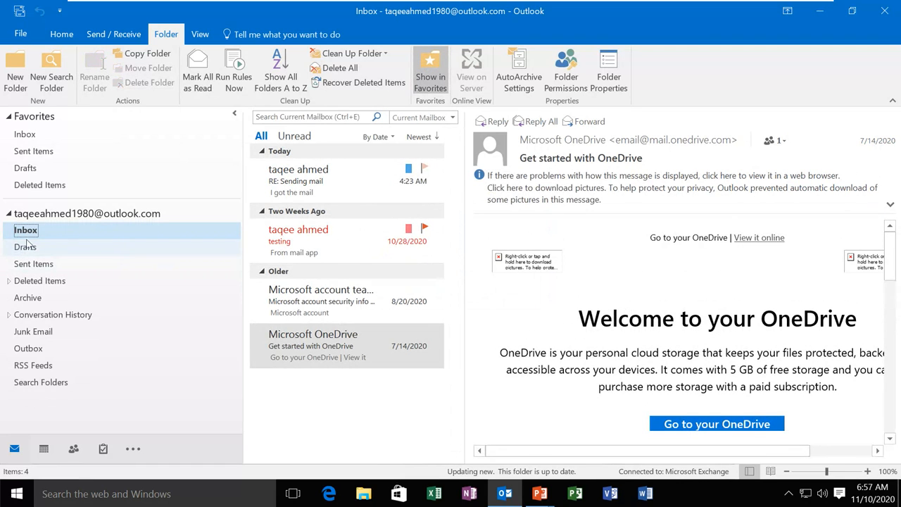
left_click(25, 246)
left_click(27, 230)
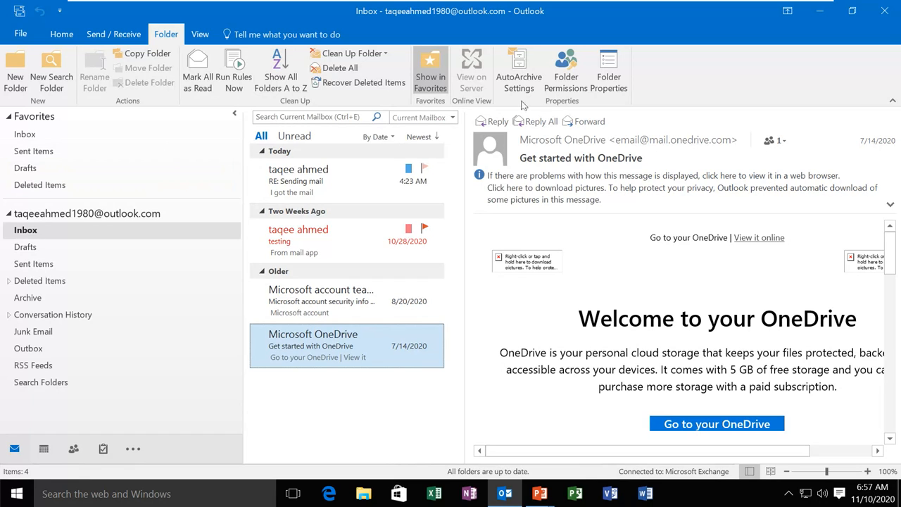
Return to the Home tab's everyday mail commands
left_click(69, 41)
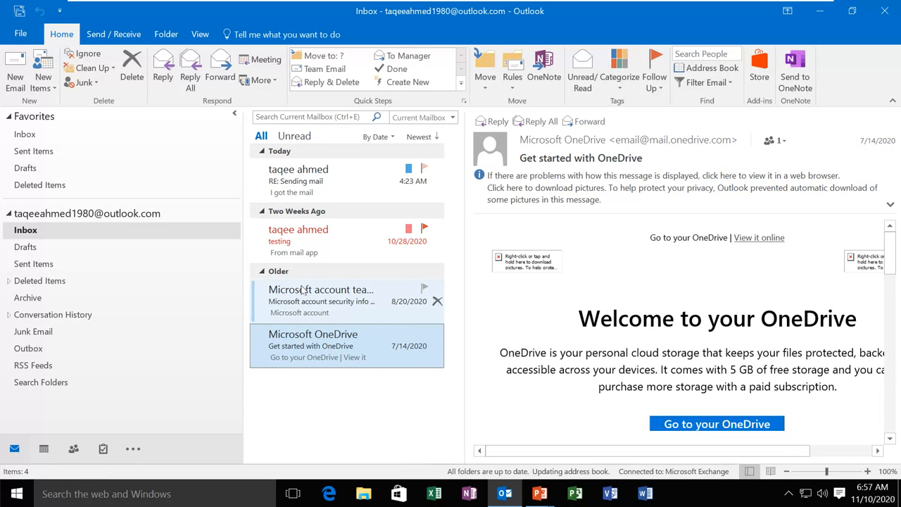
Switch to the 'Setup Outlook' PowerPoint slide show window with Alt+Tab
key("alt+Tab")
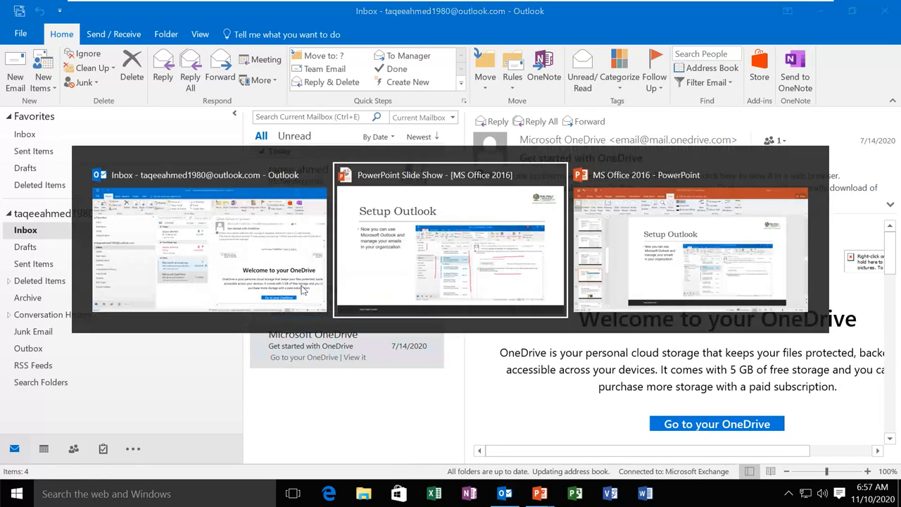
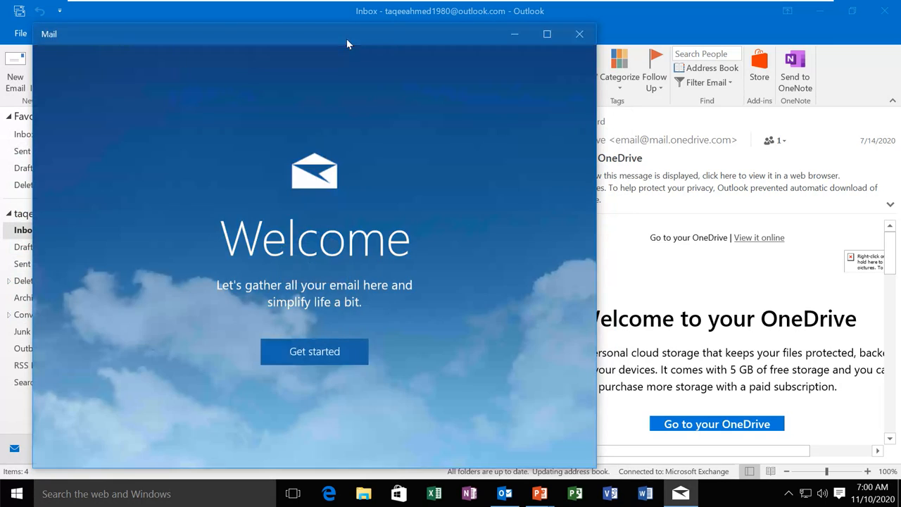
Centre the Mail window, get past the welcome screen to Accounts setup, and open Action Center
left_click_drag(346, 39, 492, 33)
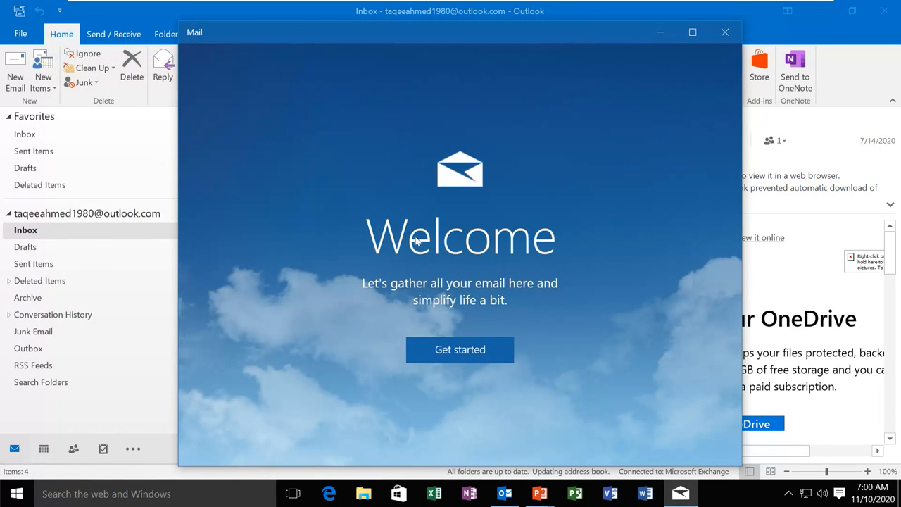
left_click(453, 351)
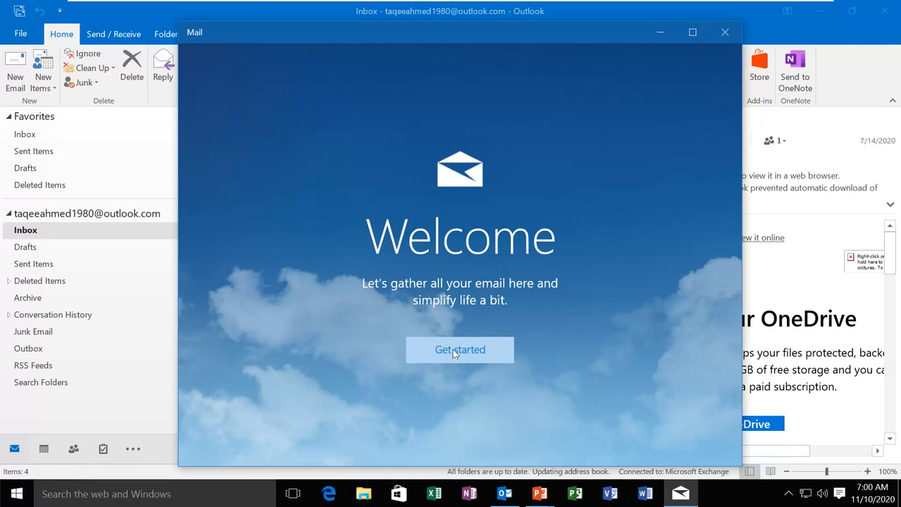
left_click(453, 349)
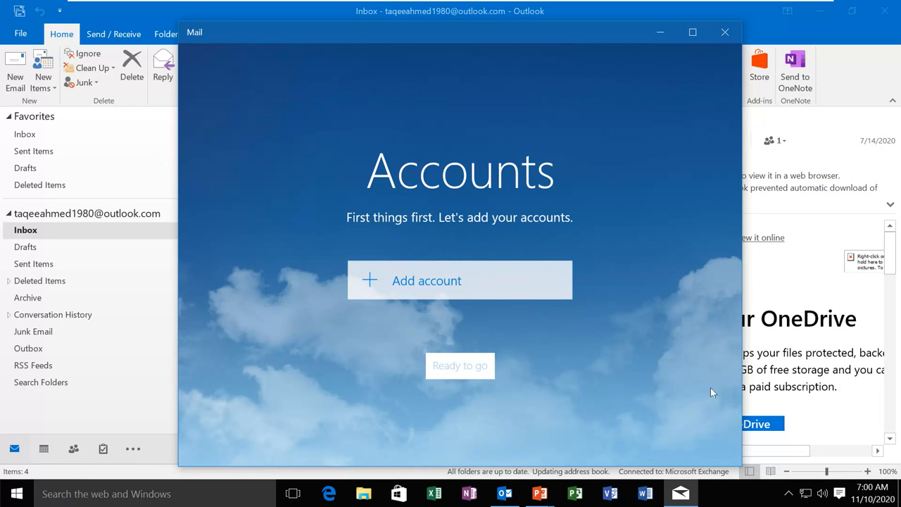
left_click(842, 495)
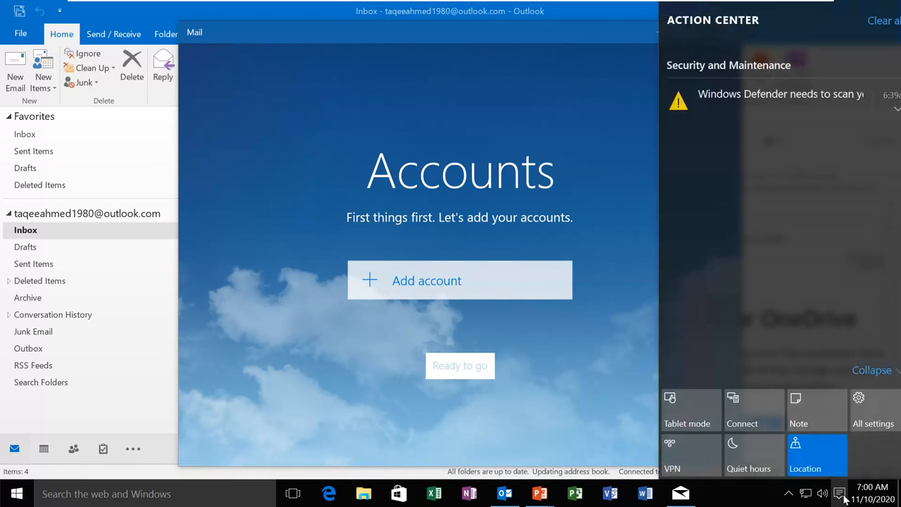
left_click(857, 420)
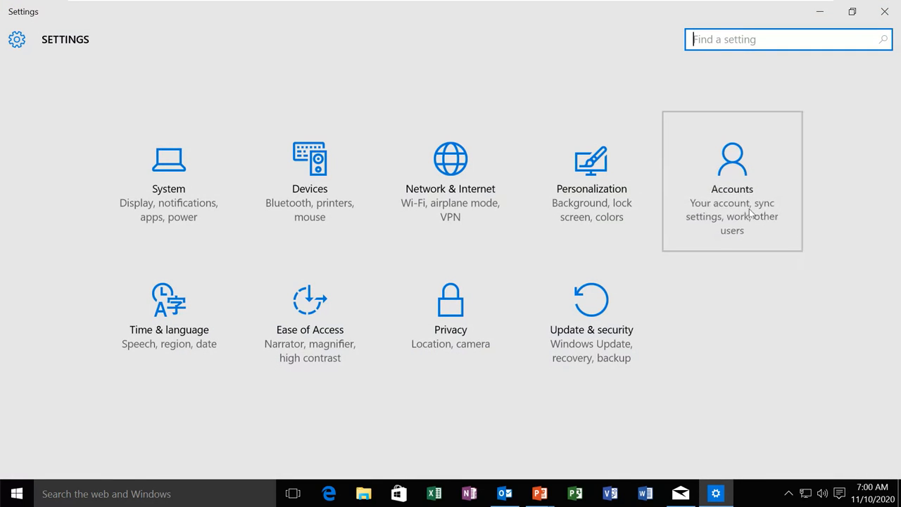
left_click(751, 214)
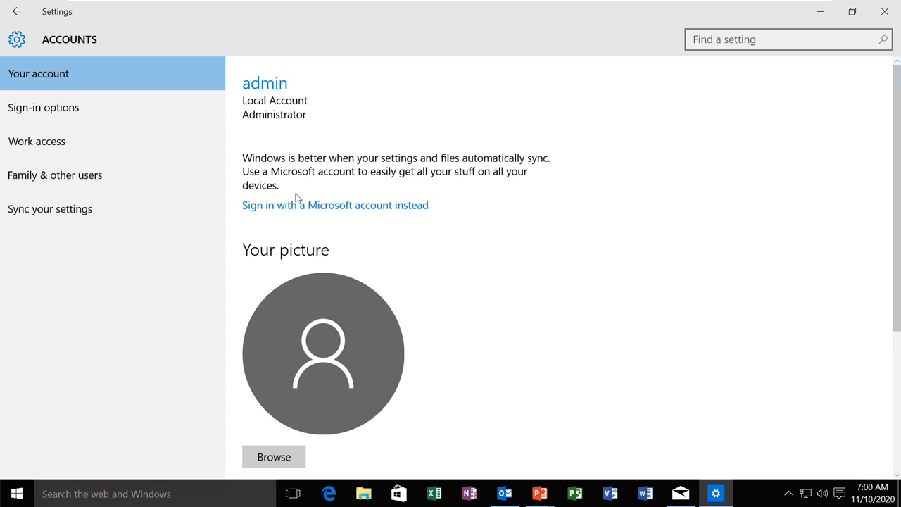
left_click(330, 207)
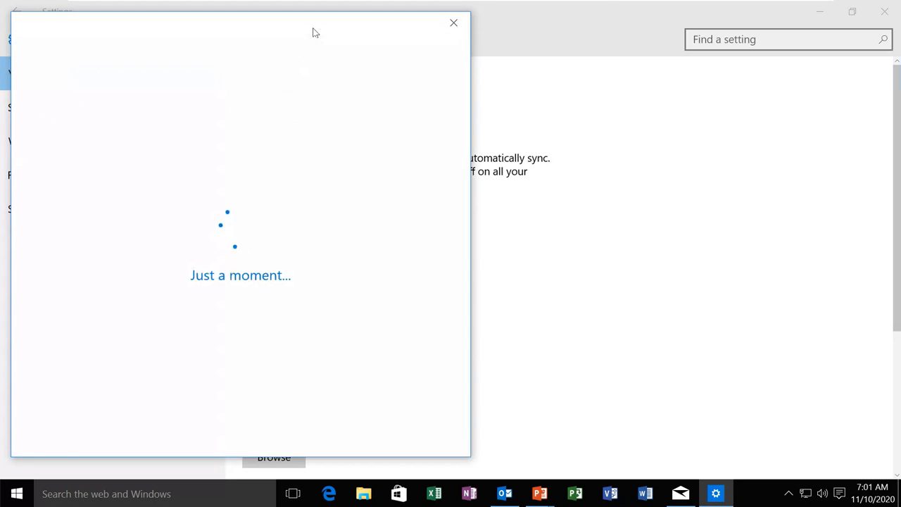
left_click_drag(312, 31, 547, 30)
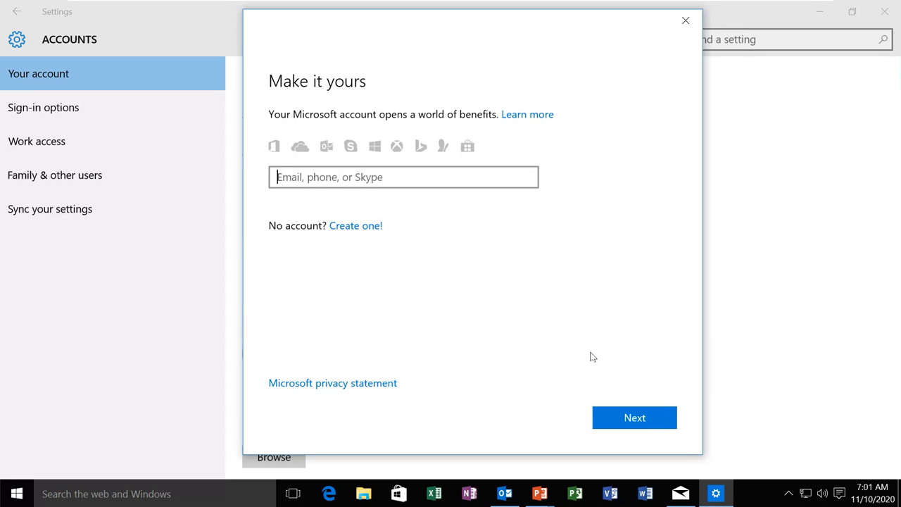
left_click(692, 23)
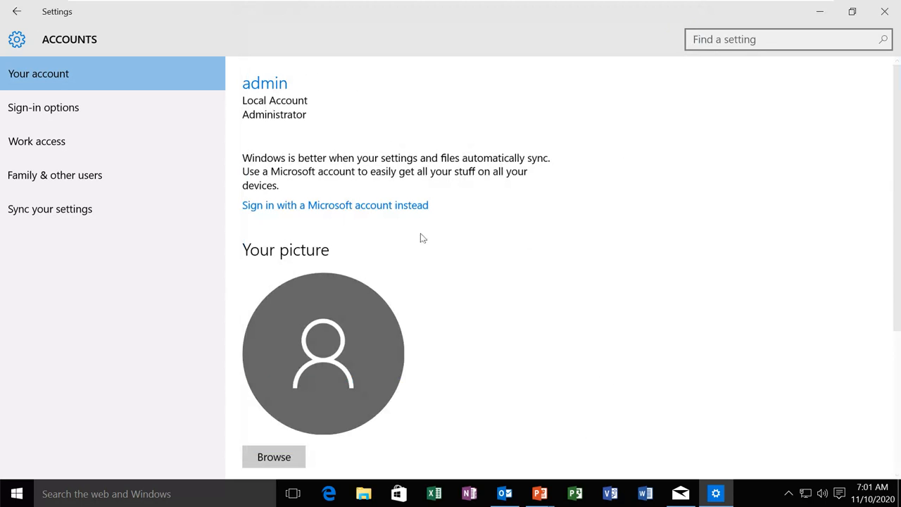
left_click(885, 11)
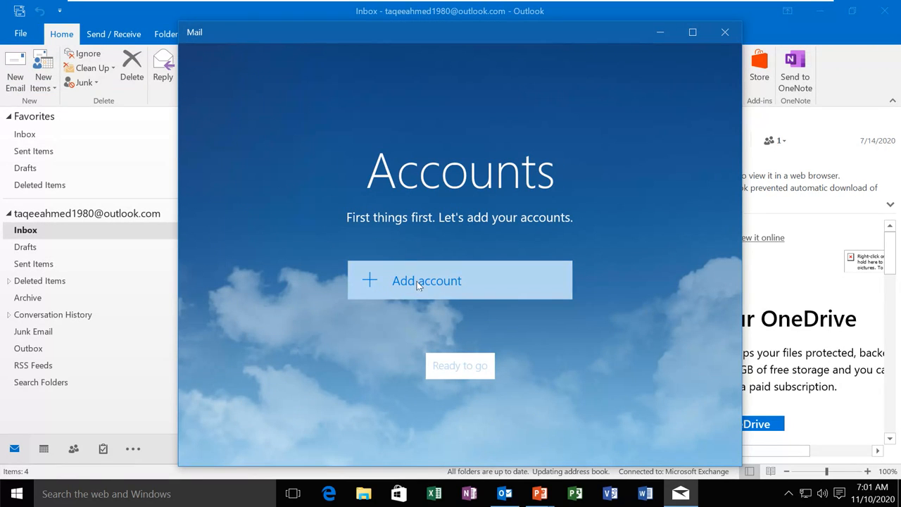
Add an Outlook.com account, submitting the account's e-mail address and typing its password
left_click(446, 285)
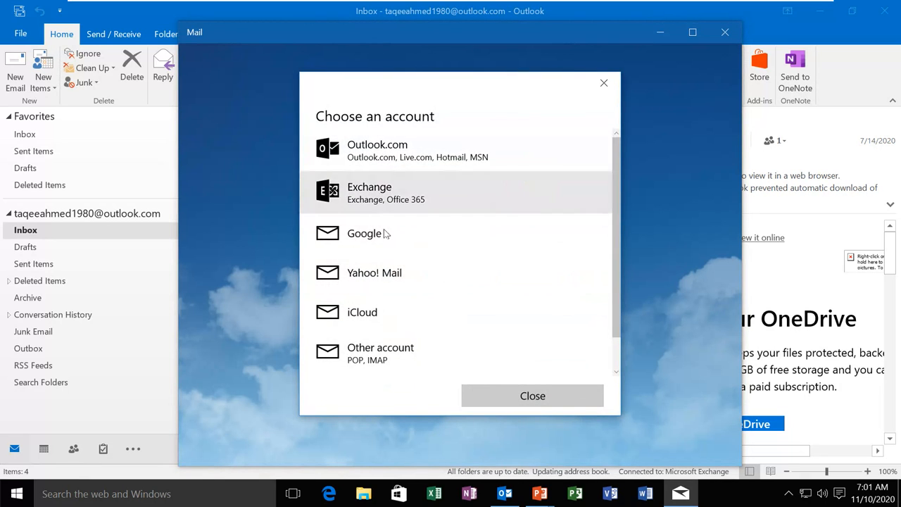
left_click(399, 157)
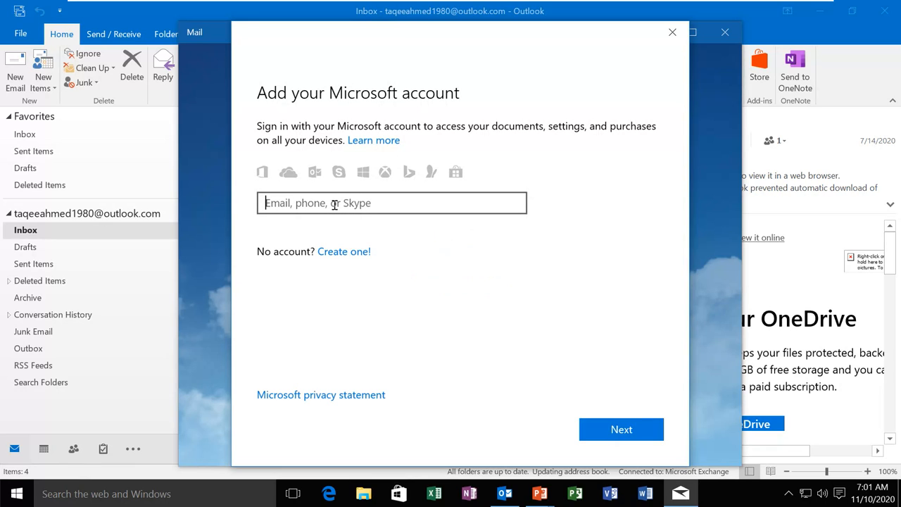
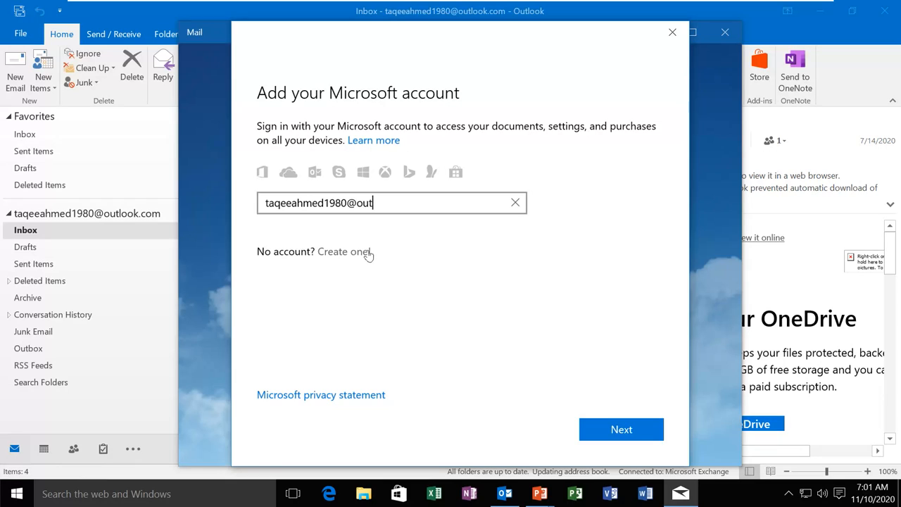
left_click(623, 431)
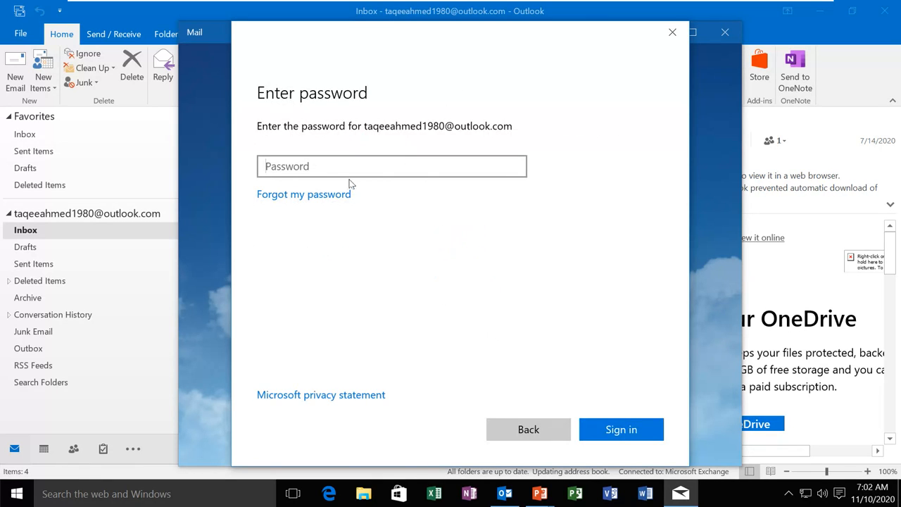
type("••")
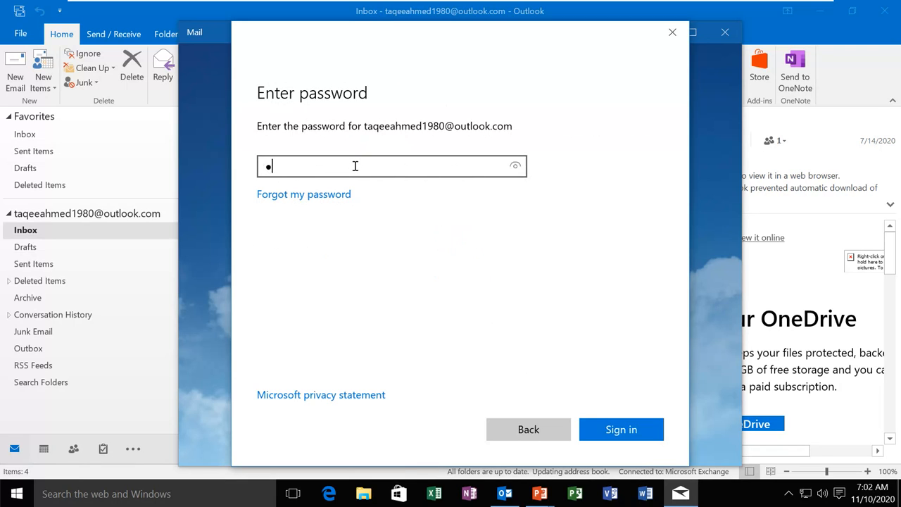
type("•••••••••")
Sign in with the password for this app only and confirm the All done! message
left_click(631, 428)
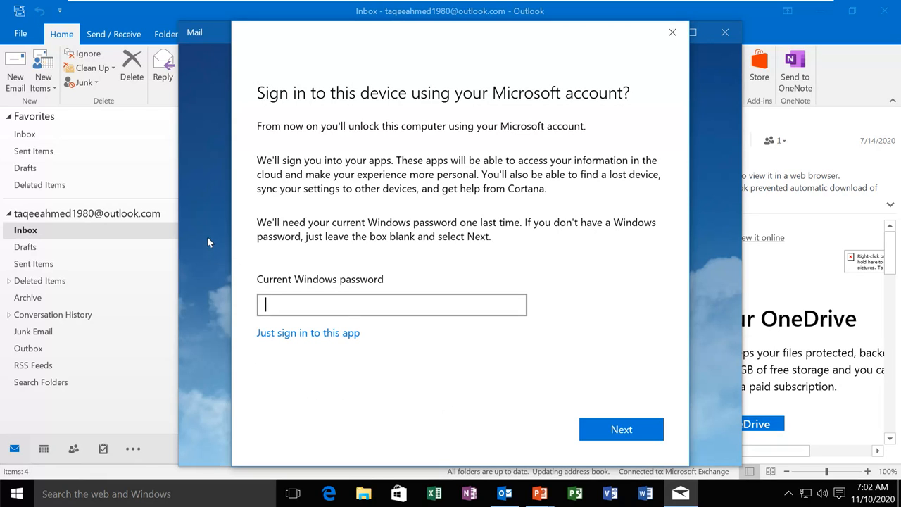
left_click(327, 335)
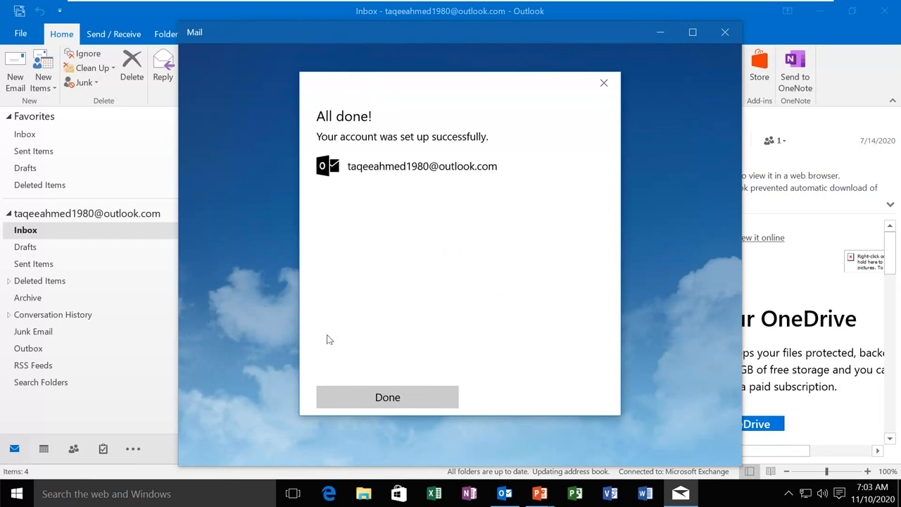
left_click(380, 399)
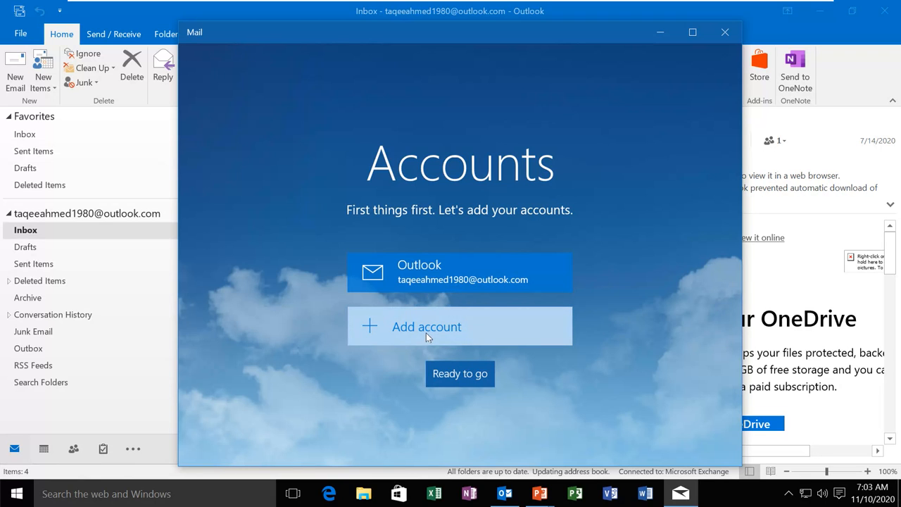
Open the maximized Inbox and read the latest reply in the Sending mail conversation
left_click(454, 376)
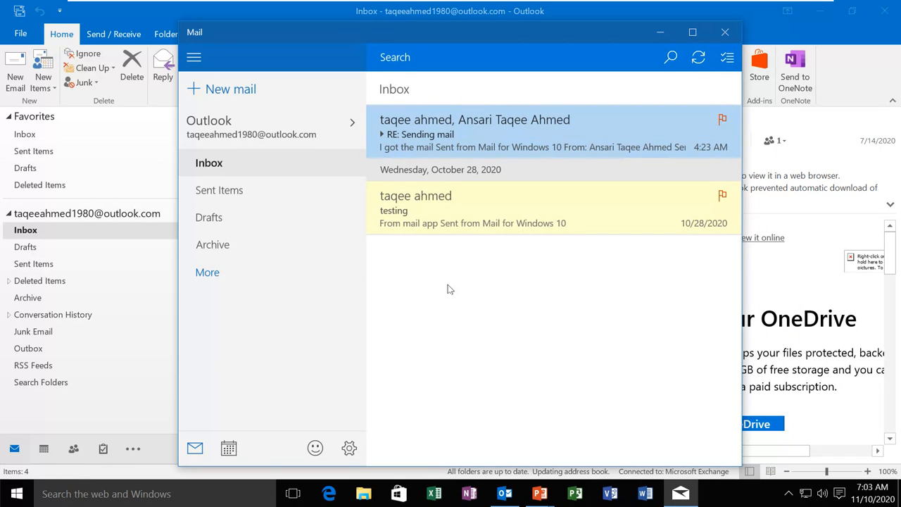
left_click(692, 31)
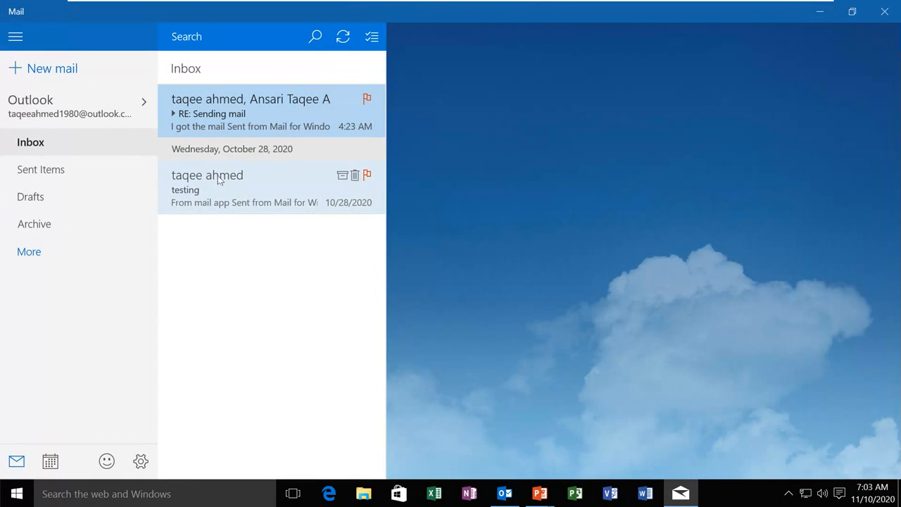
left_click(211, 109)
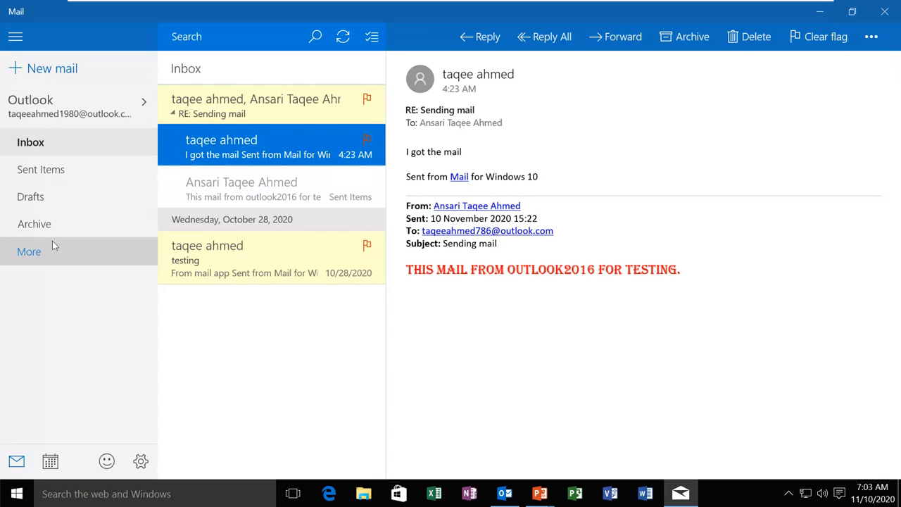
Browse the More folders list, then collapse and re-expand the folder pane
left_click(28, 252)
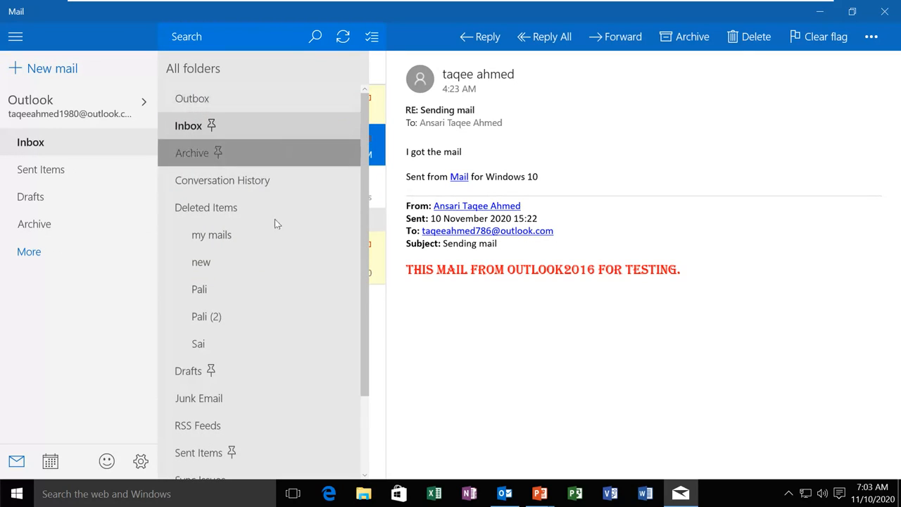
left_click(29, 252)
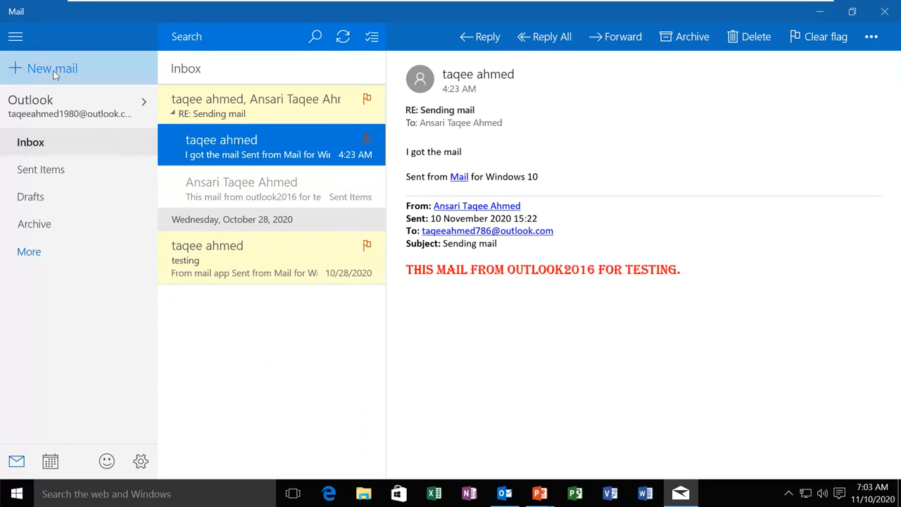
left_click(17, 38)
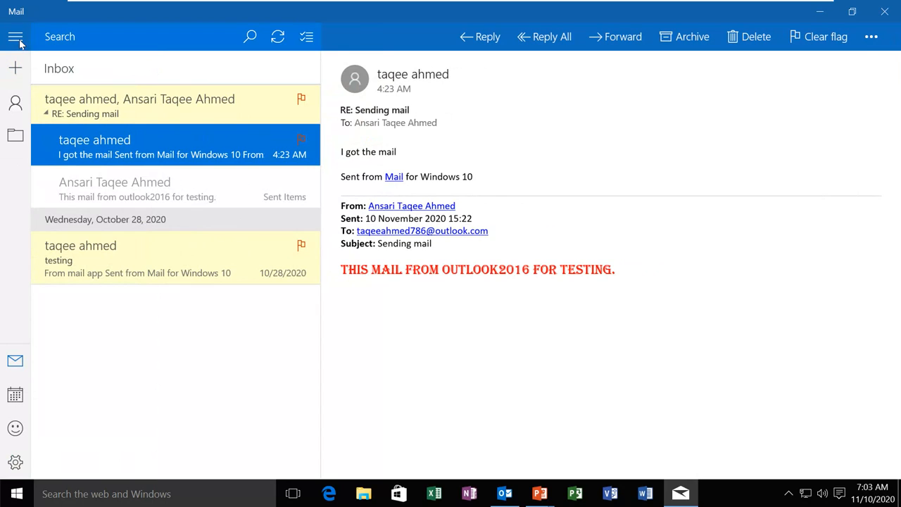
left_click(17, 39)
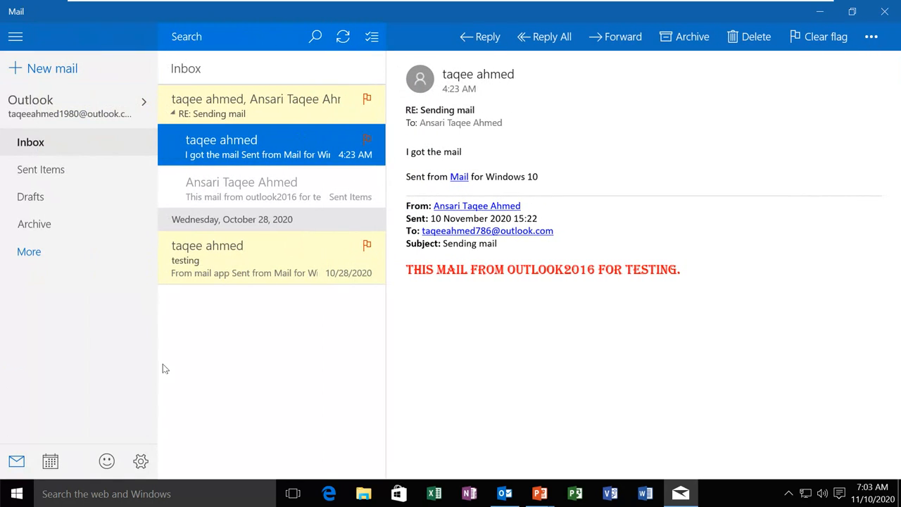
Check Settings > Manage accounts and the Add account option, then close the Settings panel
left_click(141, 461)
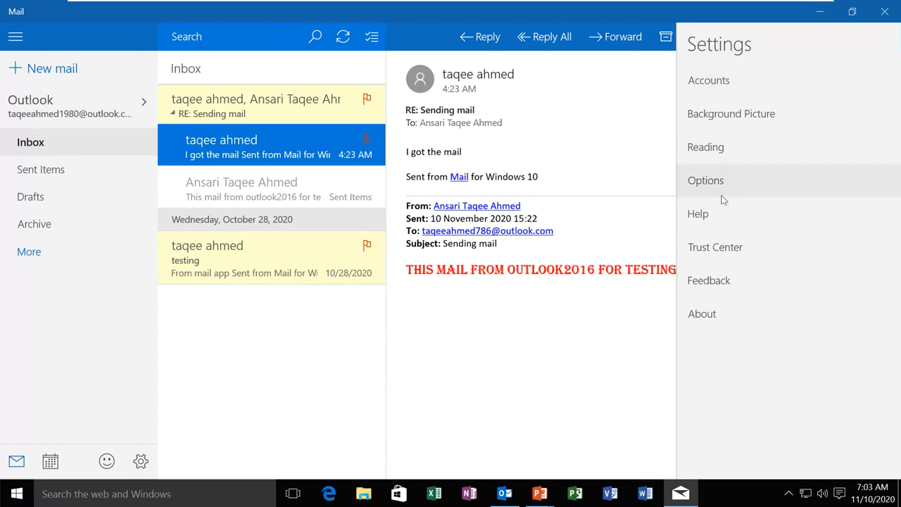
left_click(725, 90)
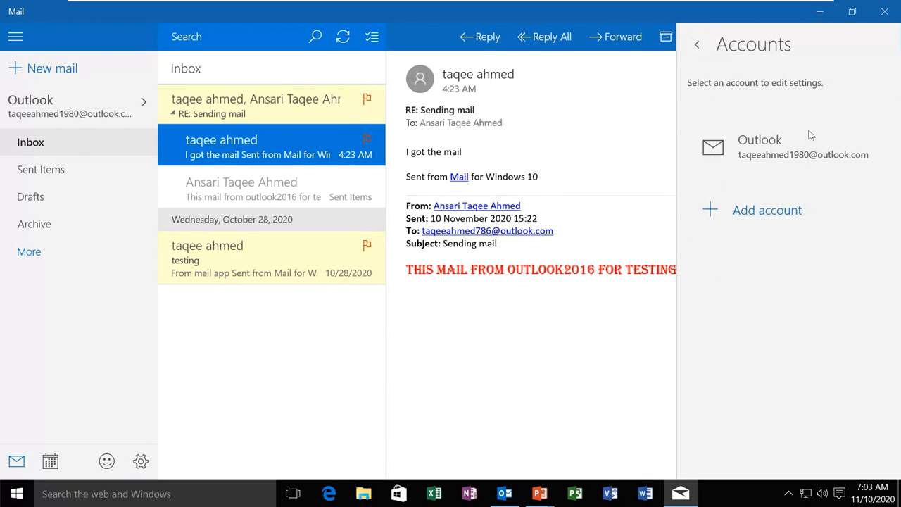
left_click(760, 217)
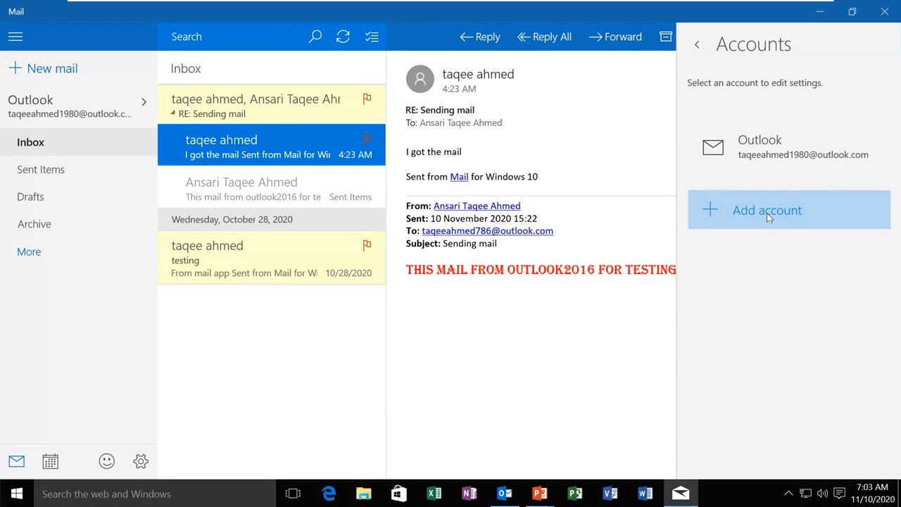
left_click(622, 325)
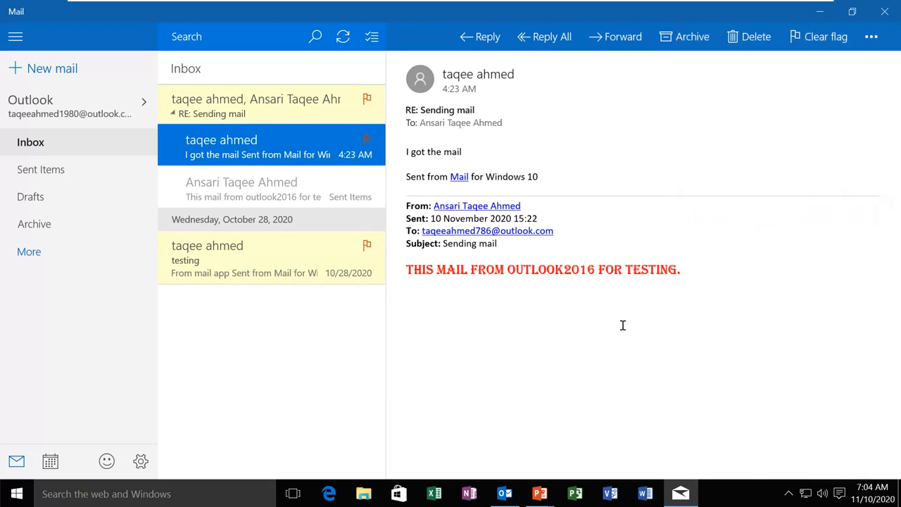
Set up Calendar with the Outlook account, view November 2020, close it and return to Outlook 2016
left_click(51, 462)
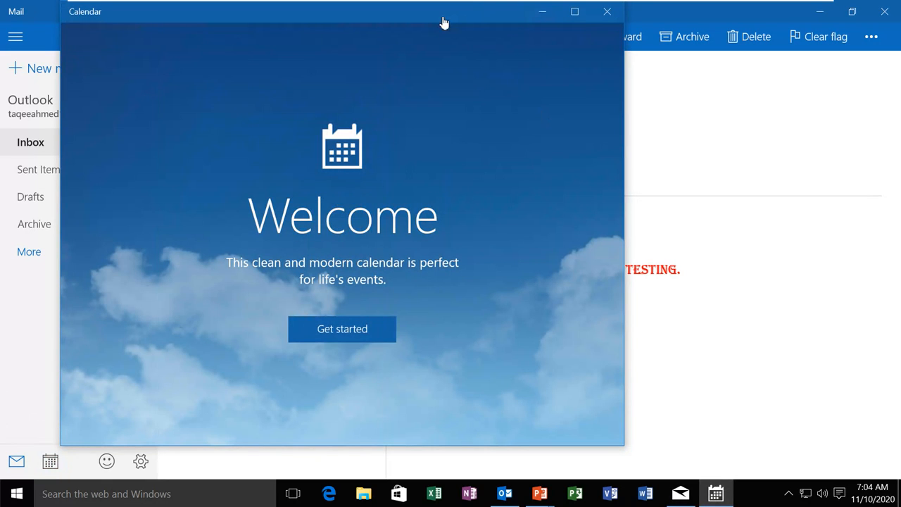
left_click(338, 329)
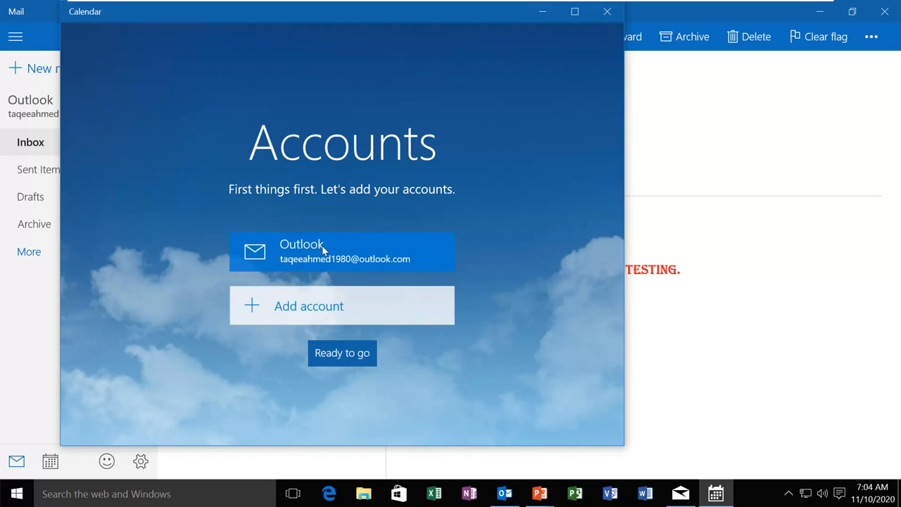
left_click(347, 364)
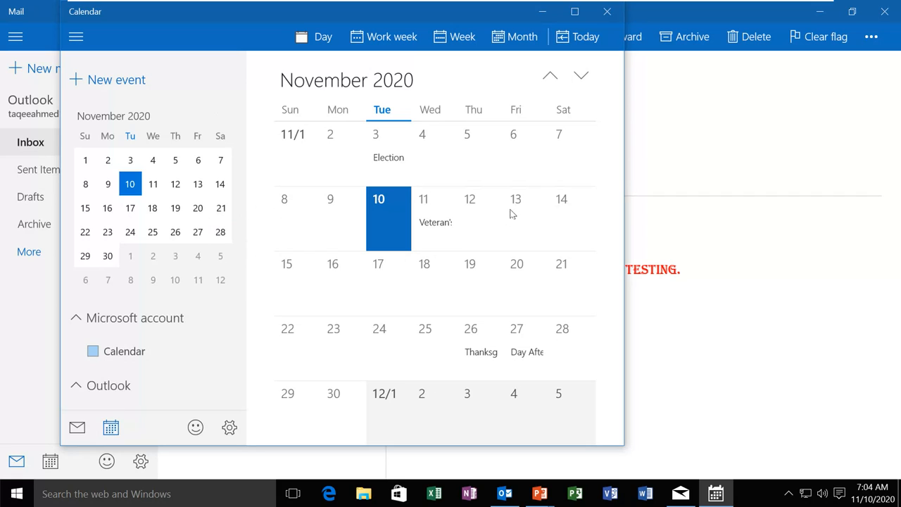
left_click(605, 13)
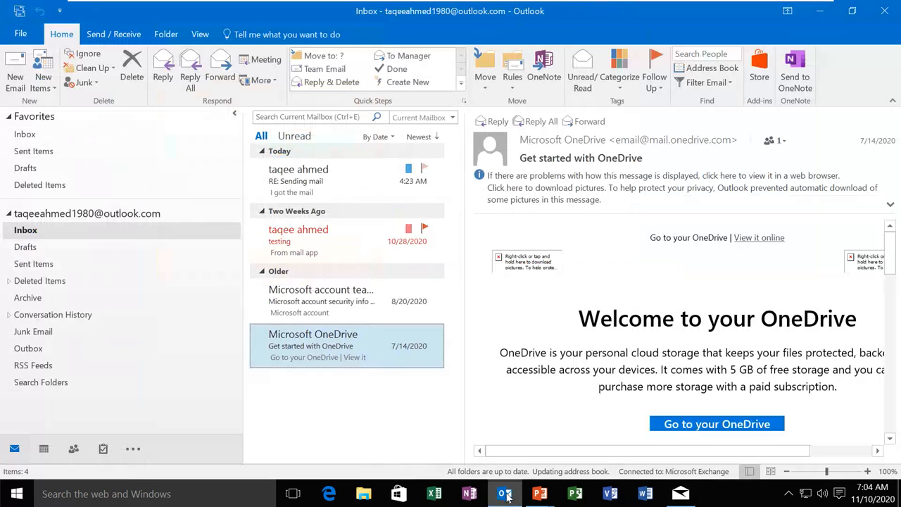
left_click(506, 495)
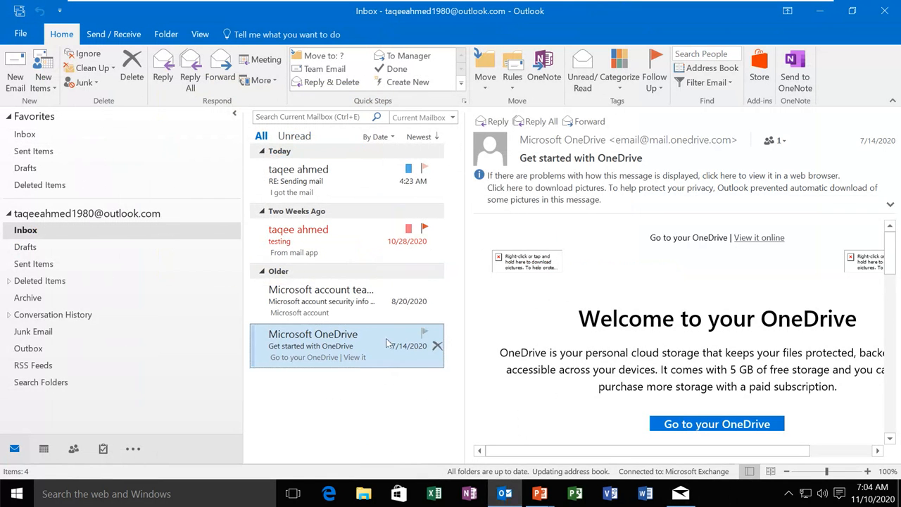
Tour Outlook's Calendar, People and Tasks views, back to Mail, then advance the slide show
mouse_move(44, 449)
left_click(43, 450)
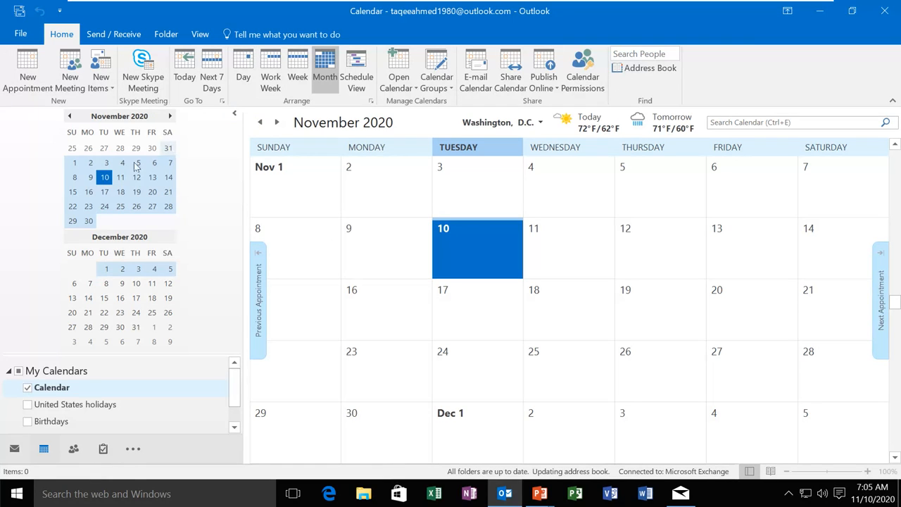
left_click(74, 449)
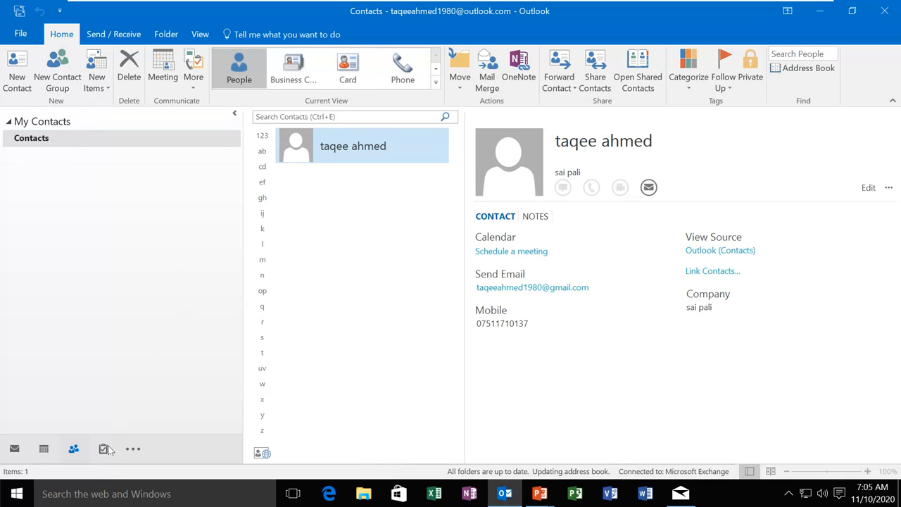
mouse_move(104, 452)
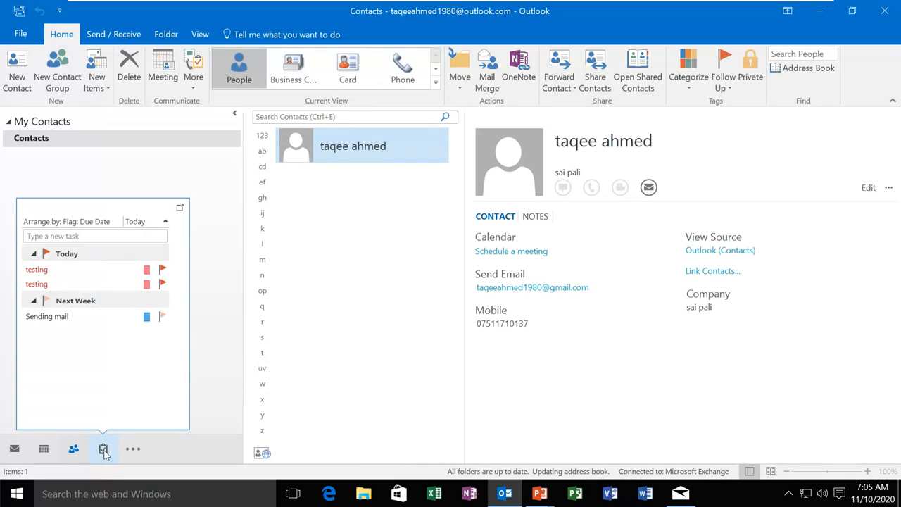
left_click(104, 450)
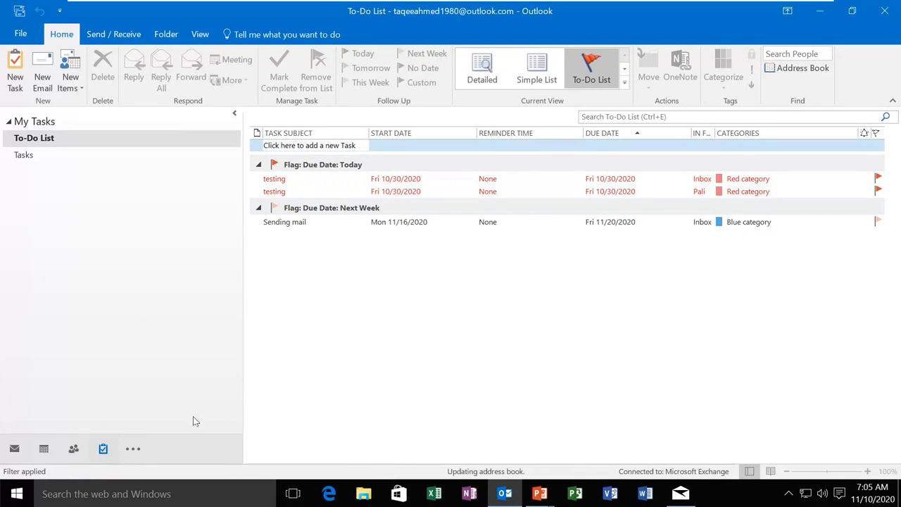
left_click(13, 450)
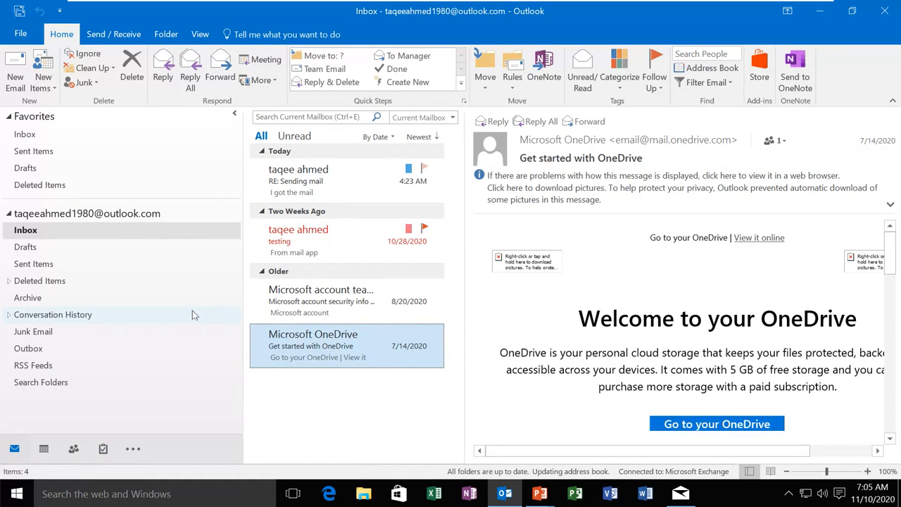
key("alt+Tab")
key("alt+Tab")
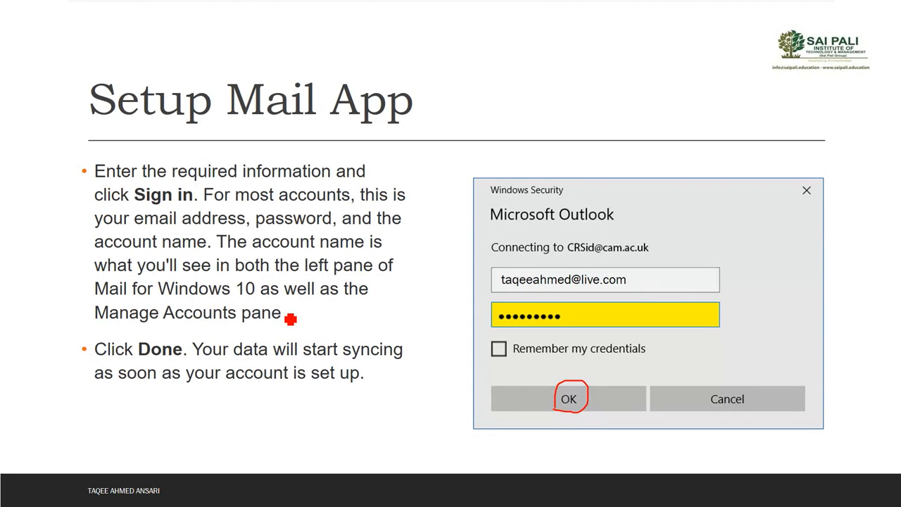
key("Right")
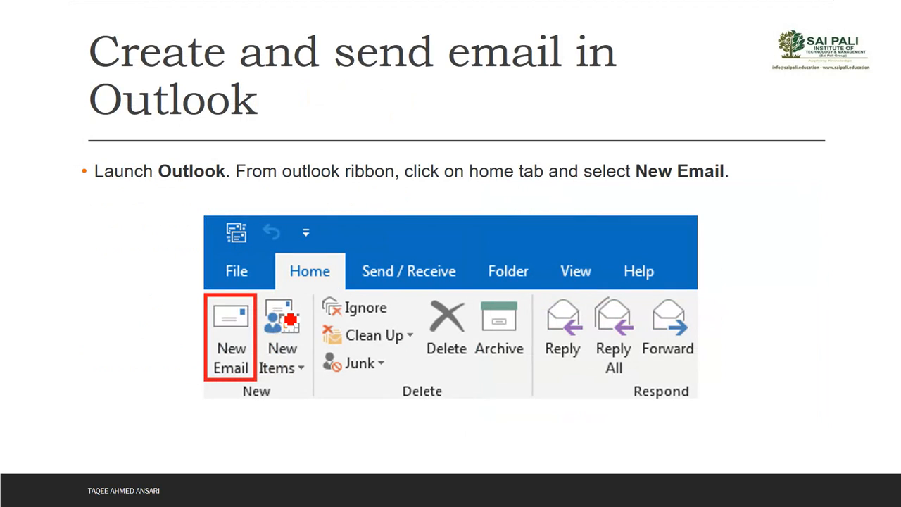
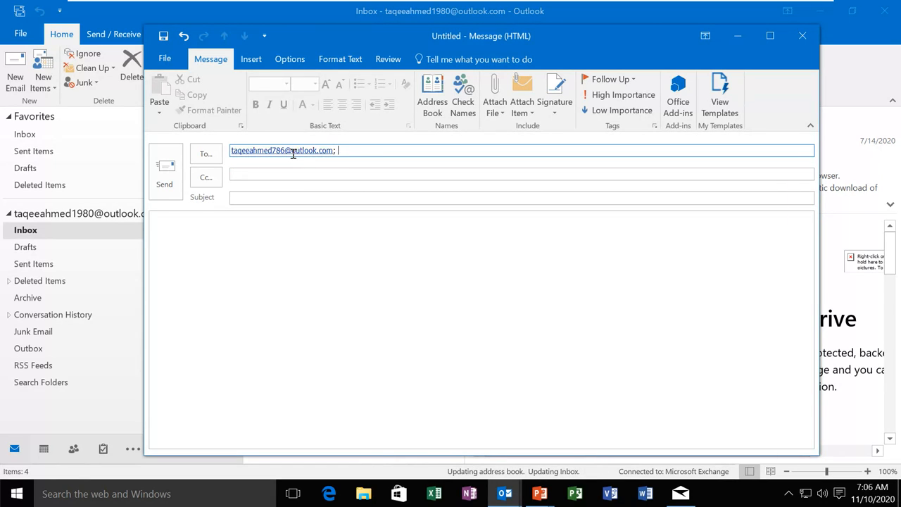
Enter subject 'testing mails' and body 'Hello sir' with an indented line 'I am testing my outlook.'
mouse_move(292, 153)
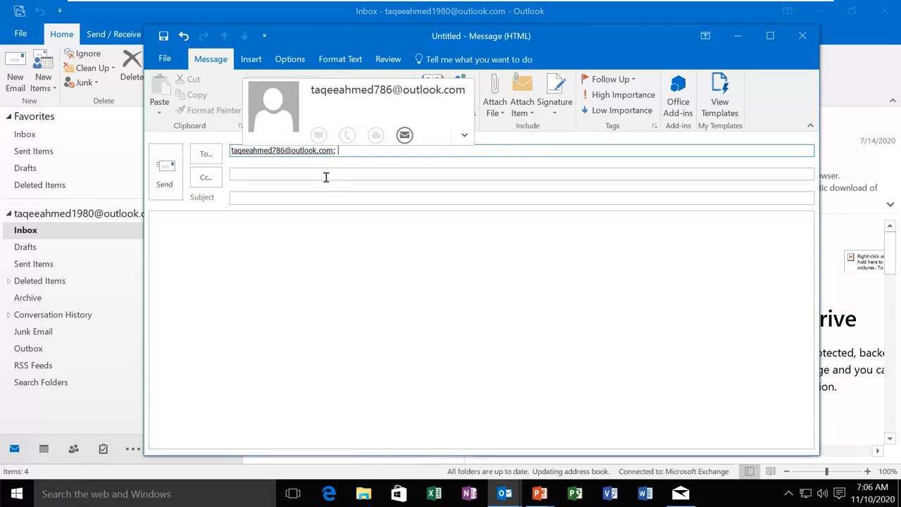
left_click(280, 176)
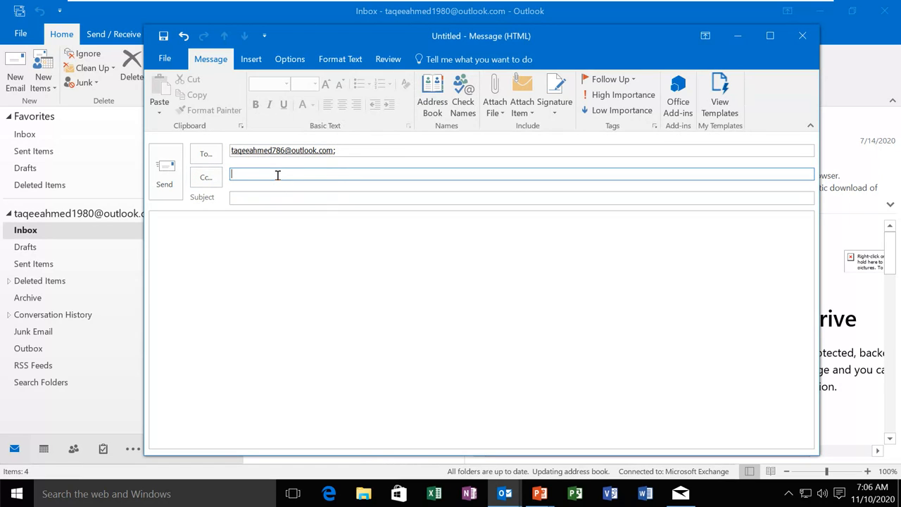
left_click(276, 196)
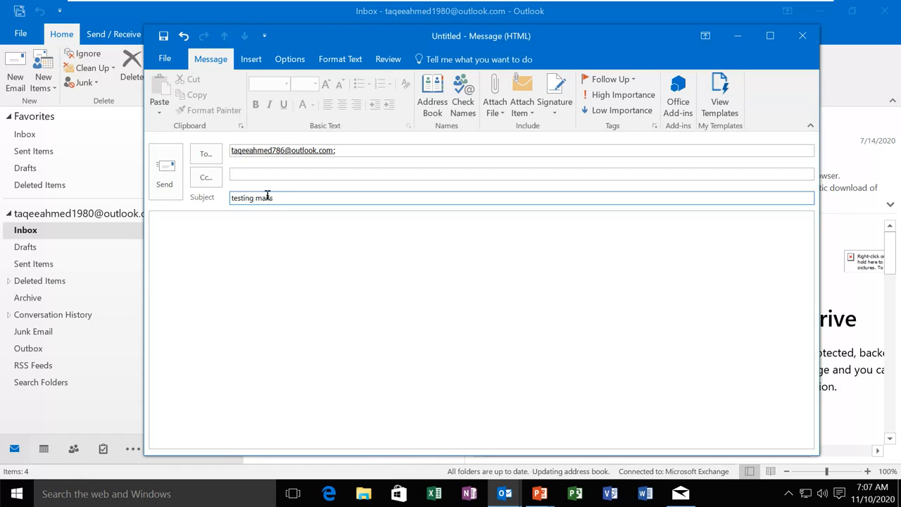
left_click(181, 228)
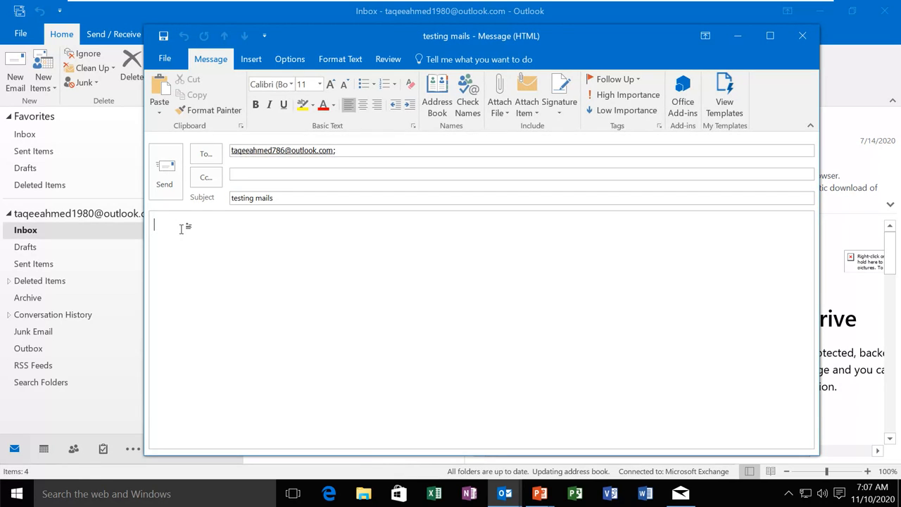
type("Hello sir")
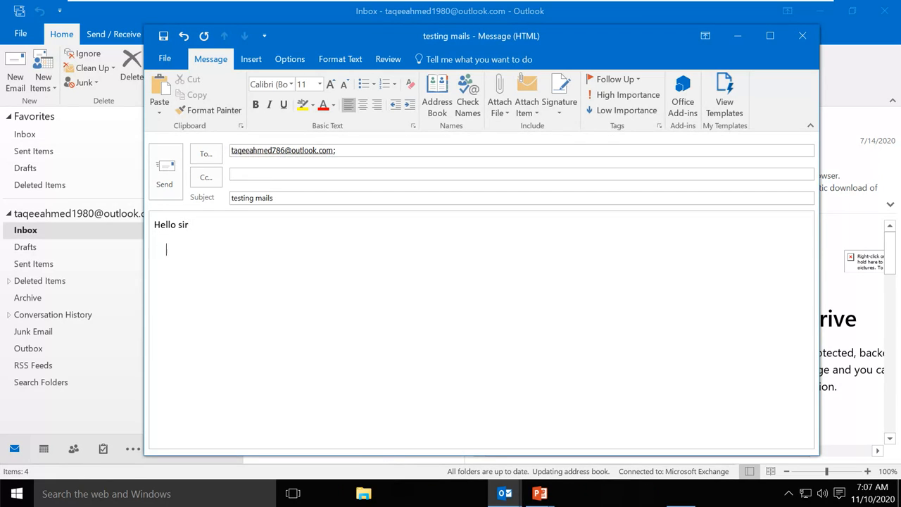
key("Tab")
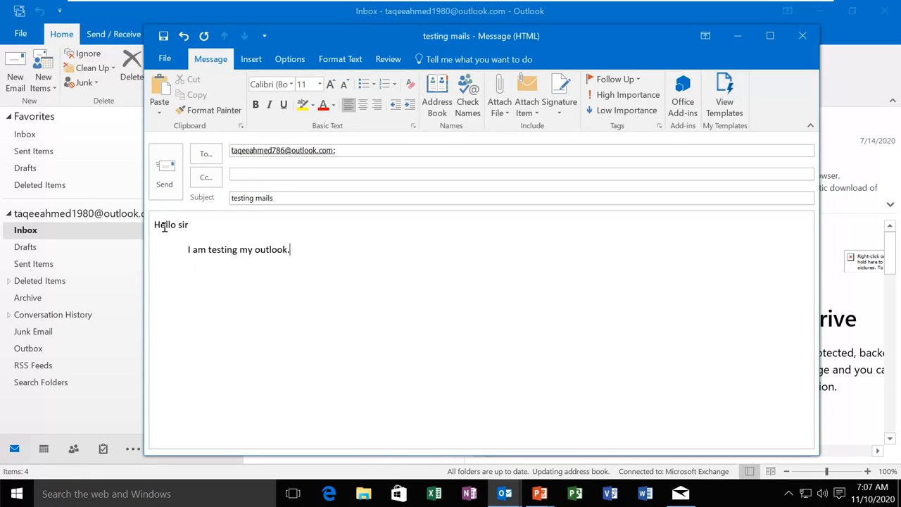
Make 'Hello sir' Algerian at 14 pt, in red font colour with yellow highlighting
left_click_drag(155, 223, 189, 224)
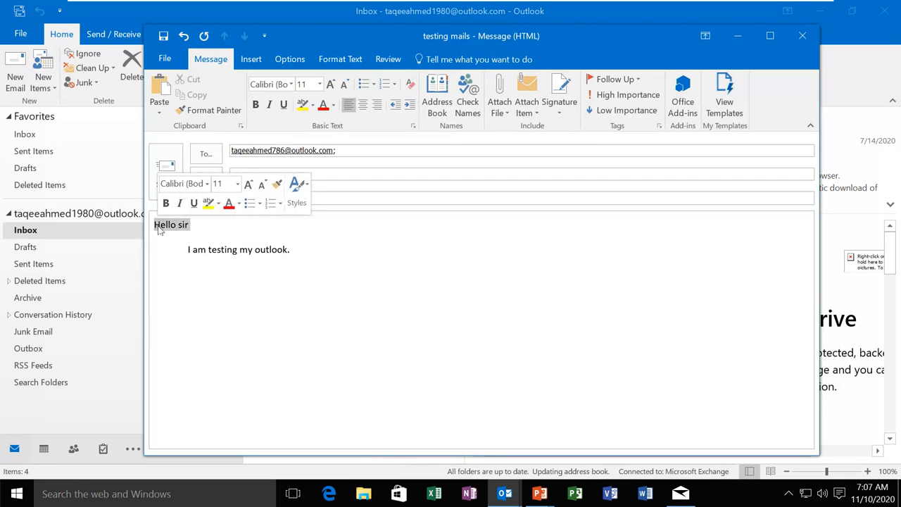
left_click(291, 84)
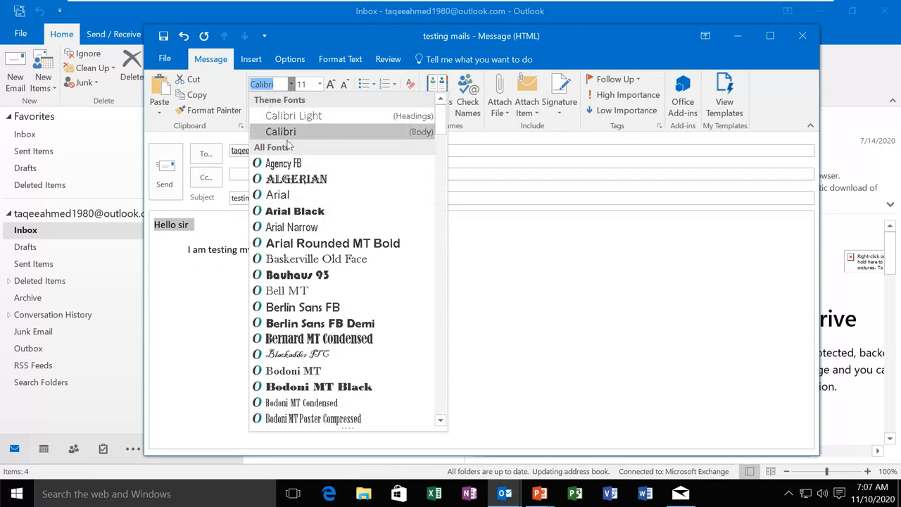
left_click(289, 181)
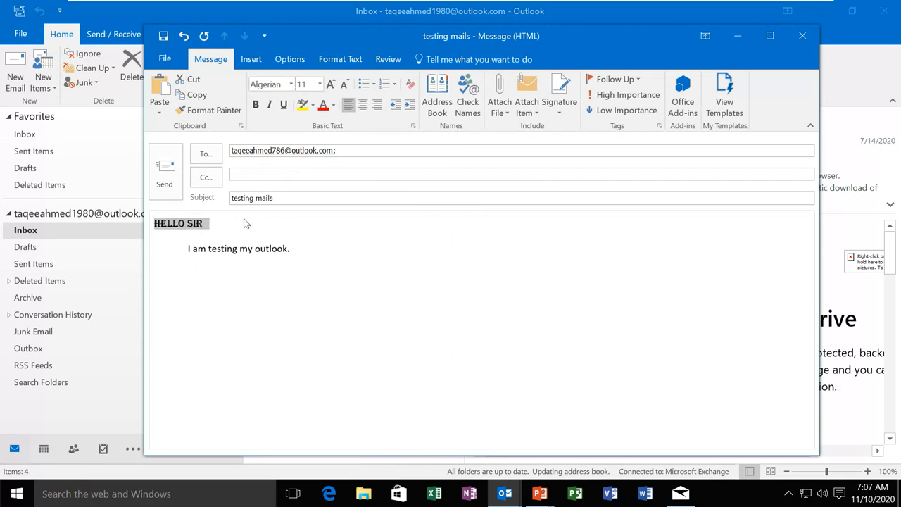
left_click(330, 84)
left_click(330, 84)
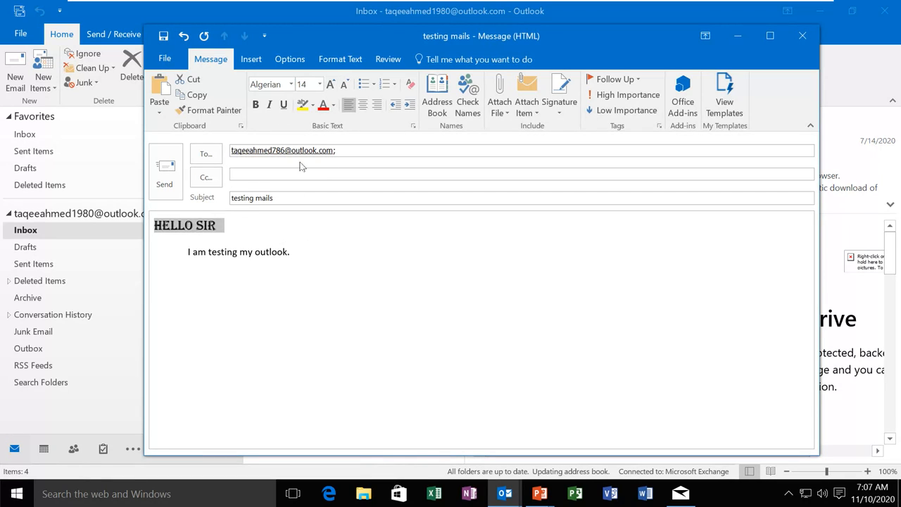
left_click(323, 106)
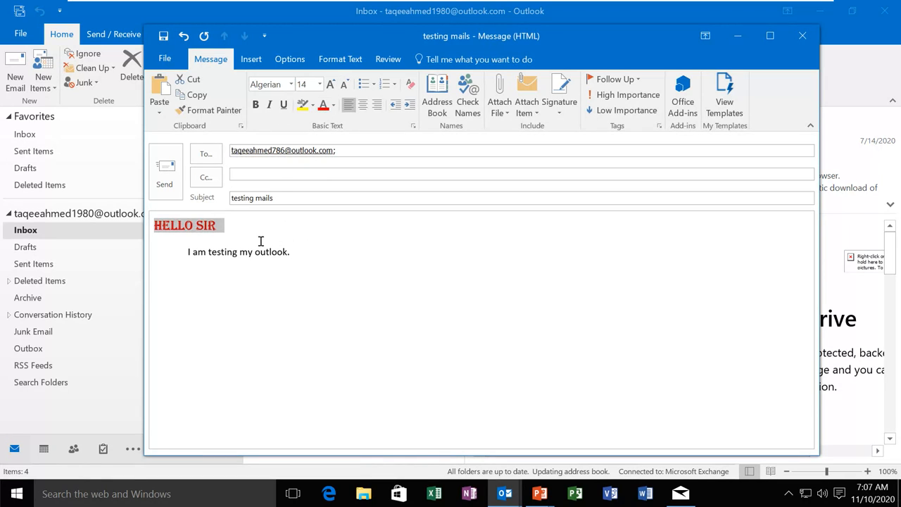
left_click(303, 105)
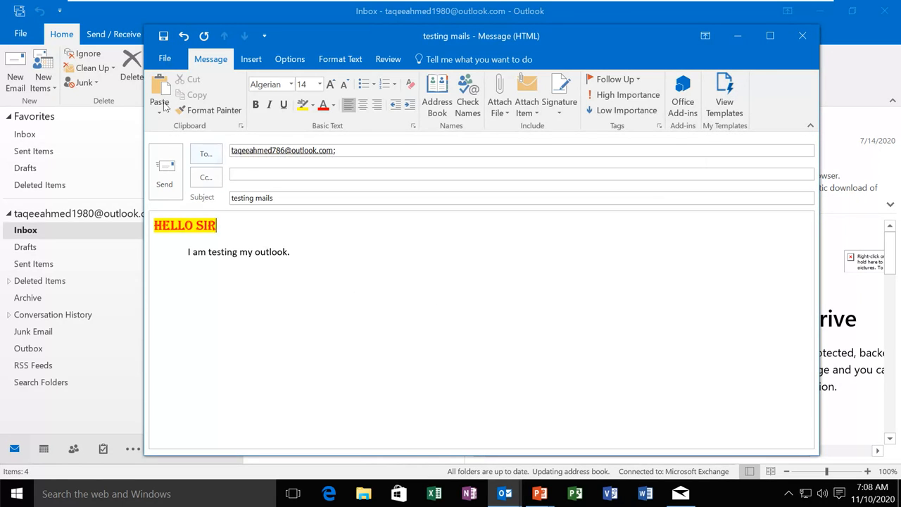
Browse the Insert tab, then in Options toggle Bcc and From and check Permission choices
left_click(250, 60)
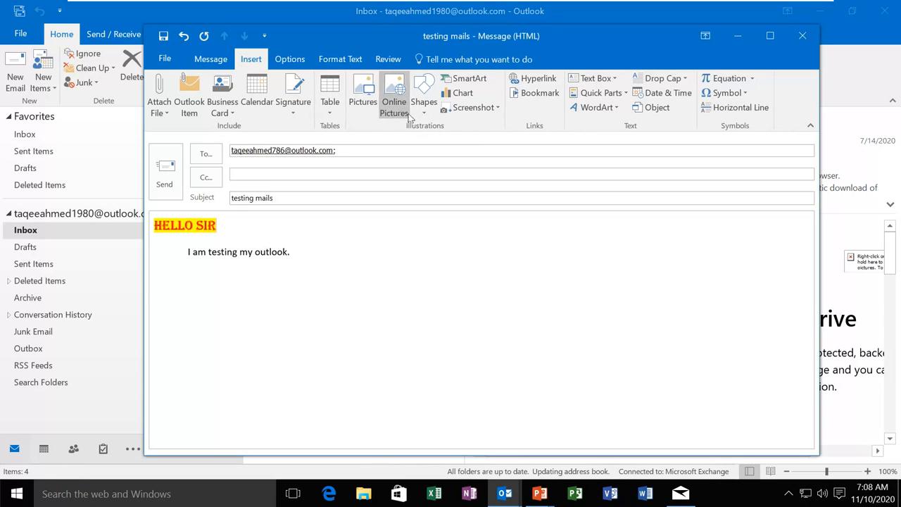
left_click(290, 59)
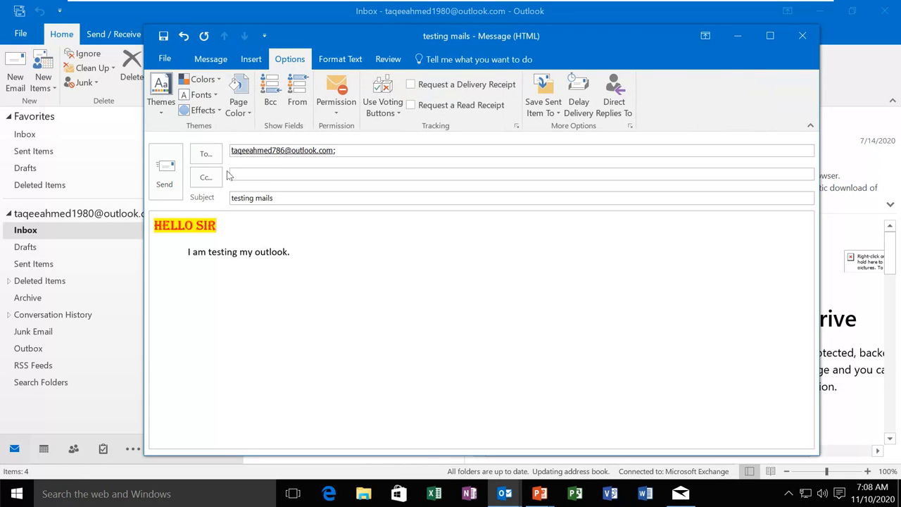
left_click(271, 95)
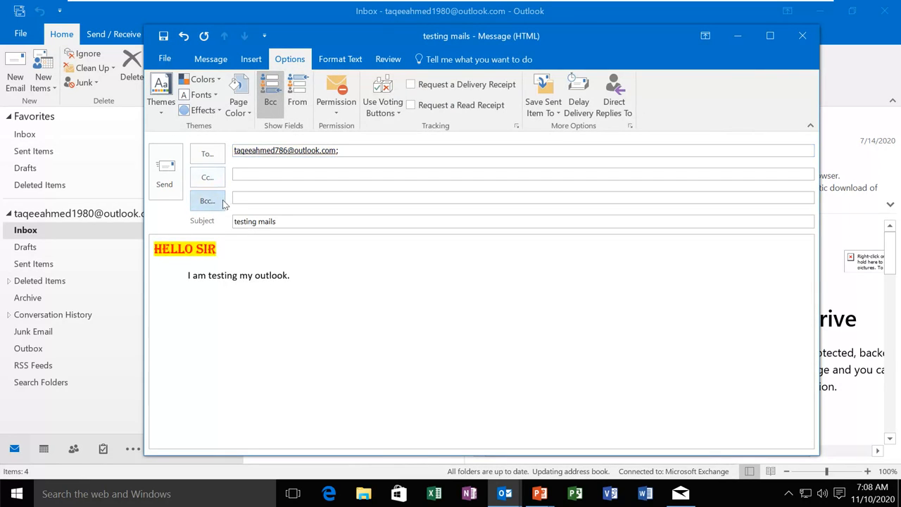
left_click(271, 95)
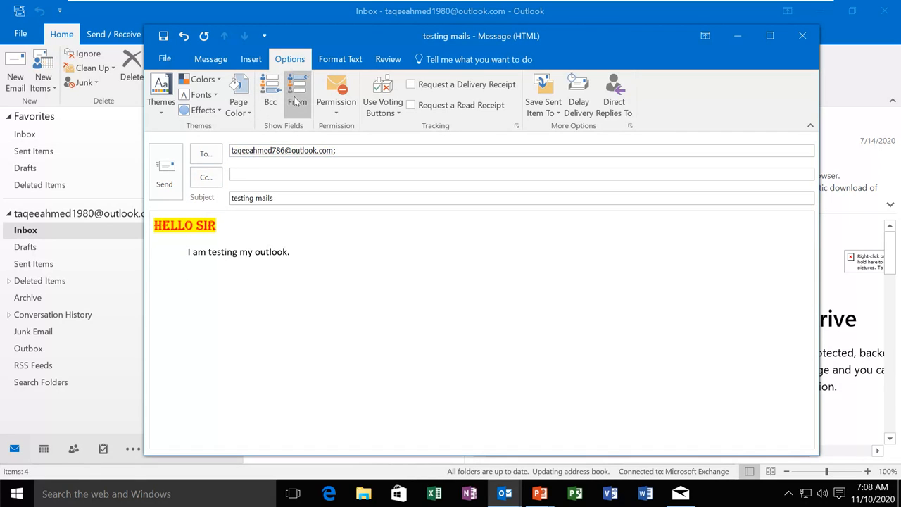
left_click(296, 100)
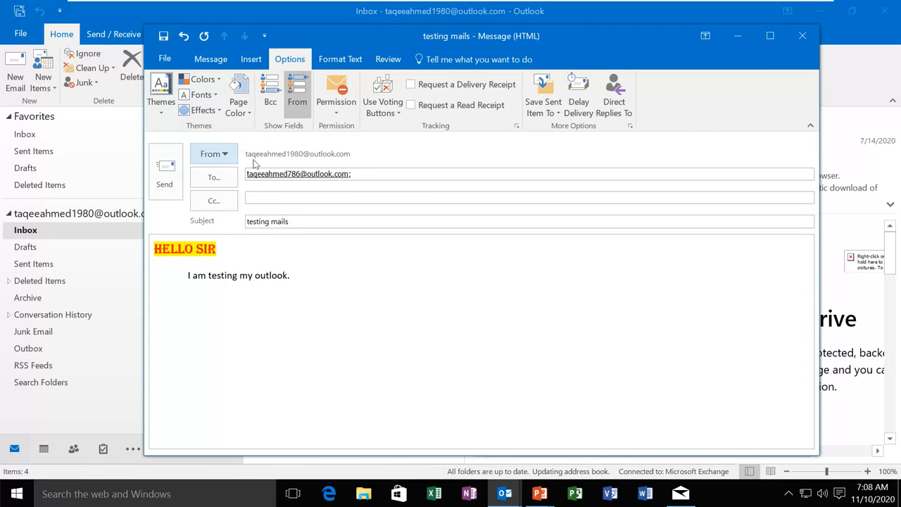
left_click(297, 101)
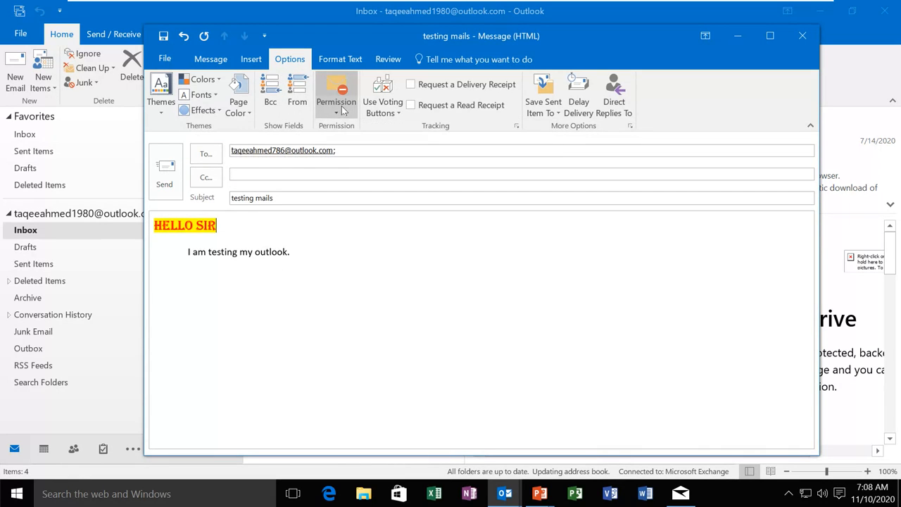
left_click(339, 109)
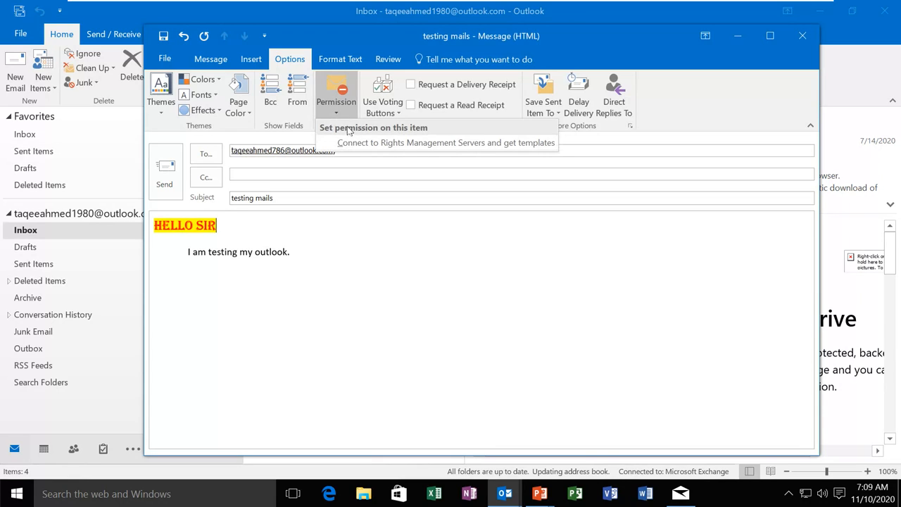
left_click(404, 143)
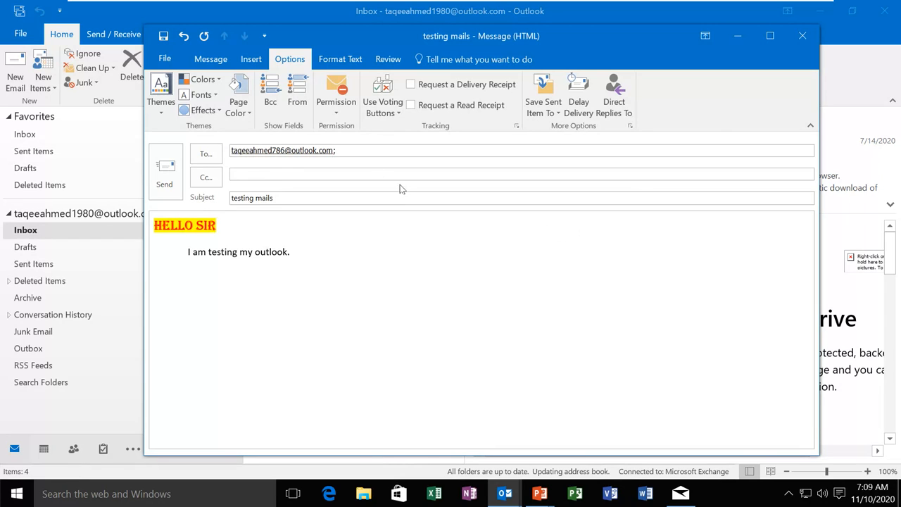
Look over the Format Text and Review tabs, then send the 'testing mails' message
left_click(340, 59)
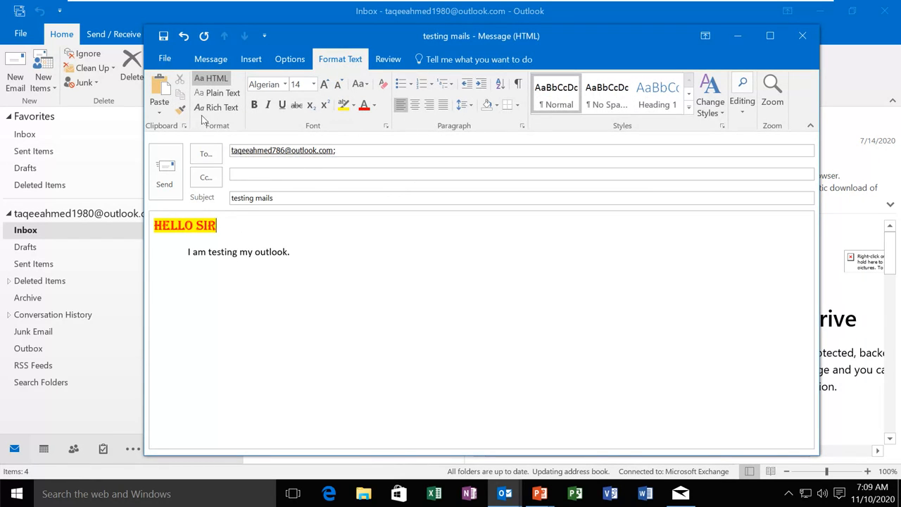
left_click(388, 59)
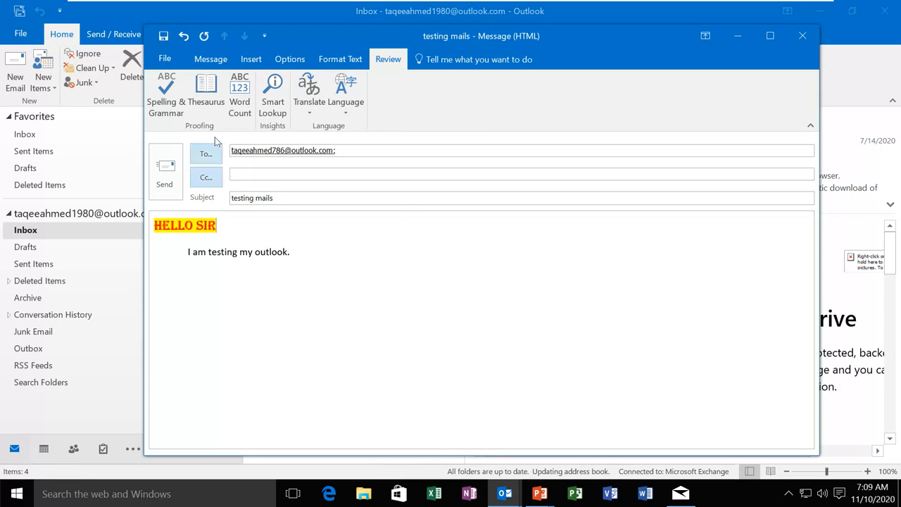
left_click(211, 60)
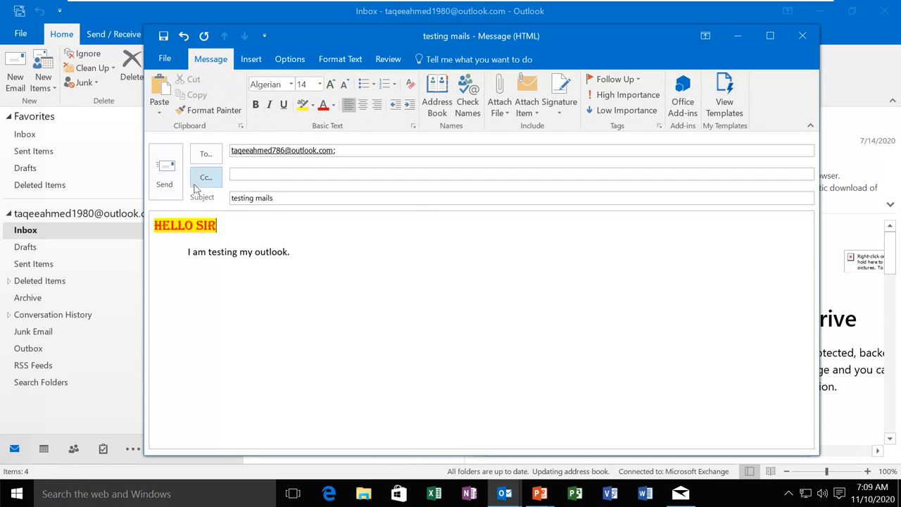
left_click(169, 176)
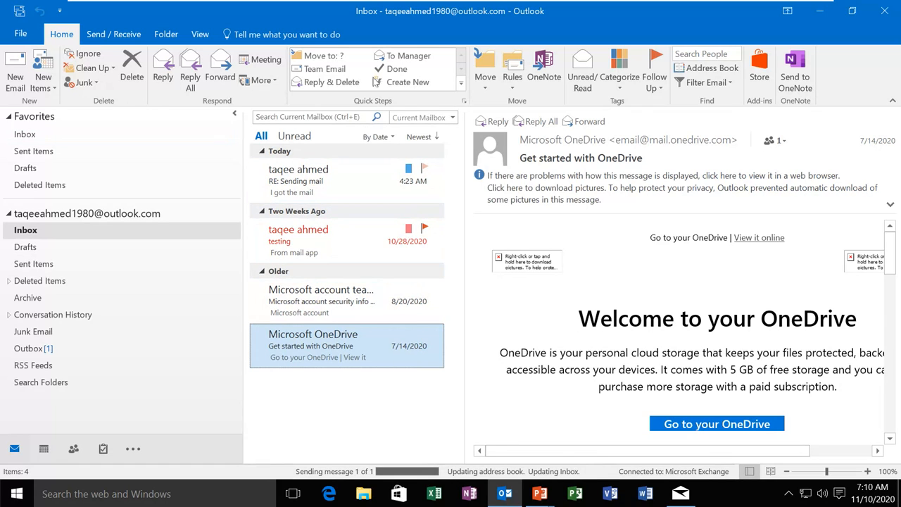
Open the newest 'RE: Sending mail' reply at the top of the Inbox
left_click(45, 89)
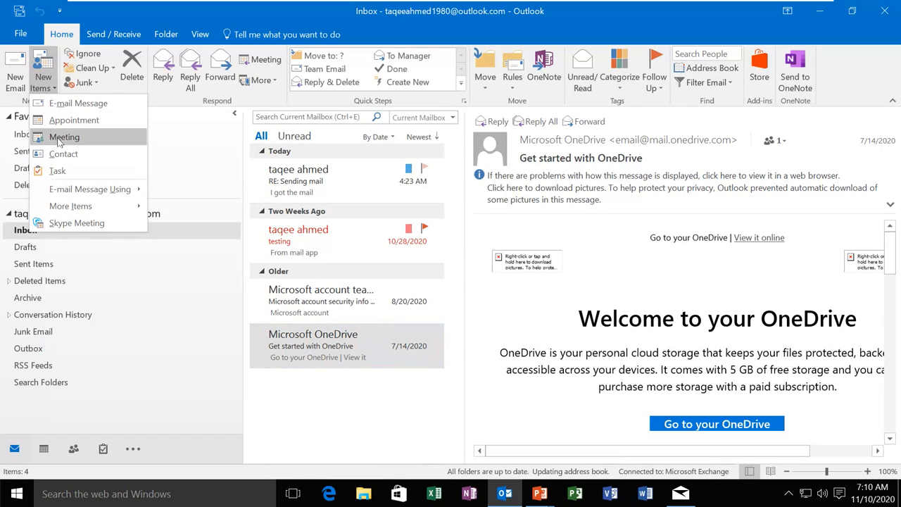
left_click(54, 91)
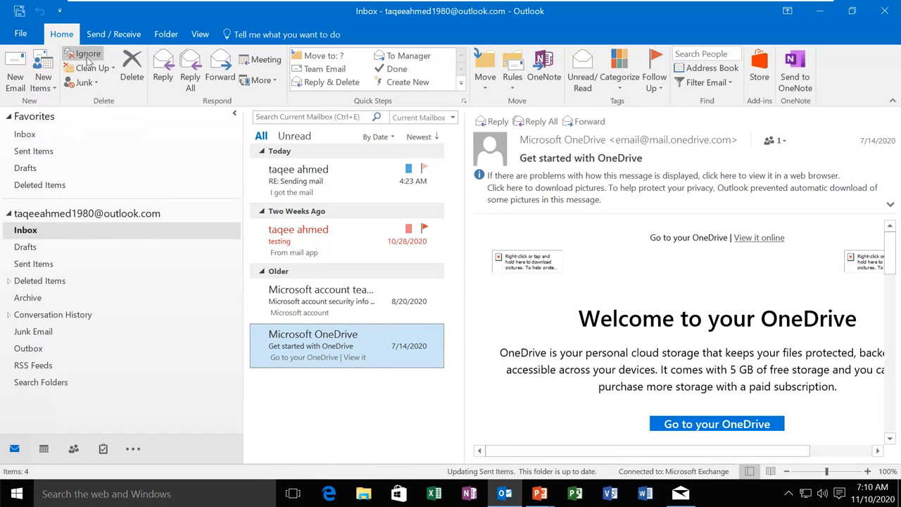
left_click(274, 177)
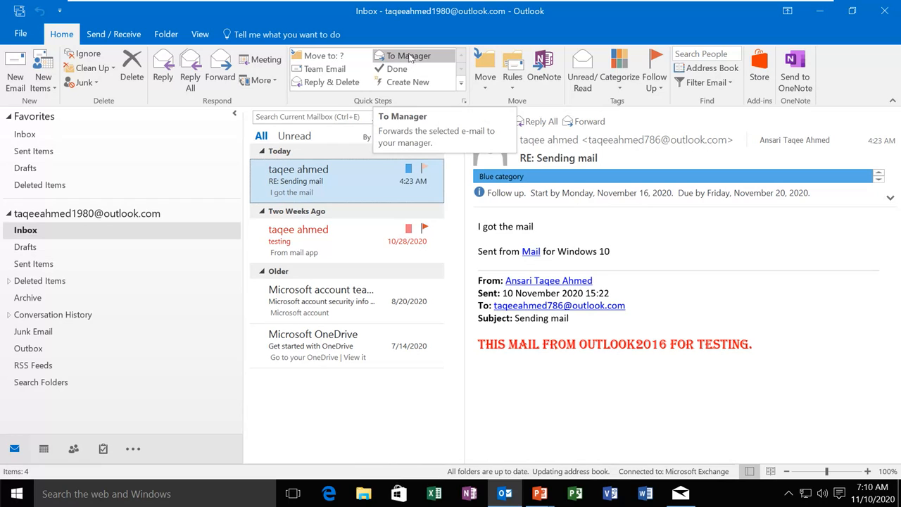
left_click(513, 85)
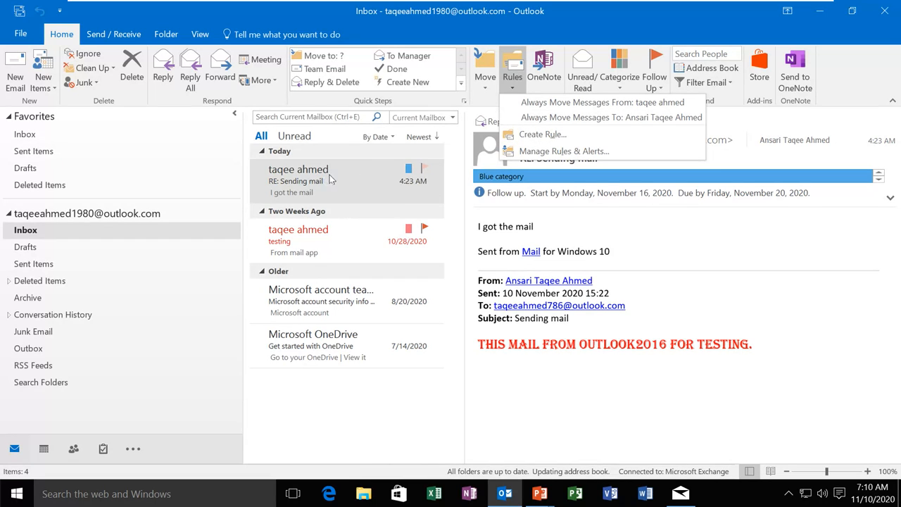
left_click(514, 84)
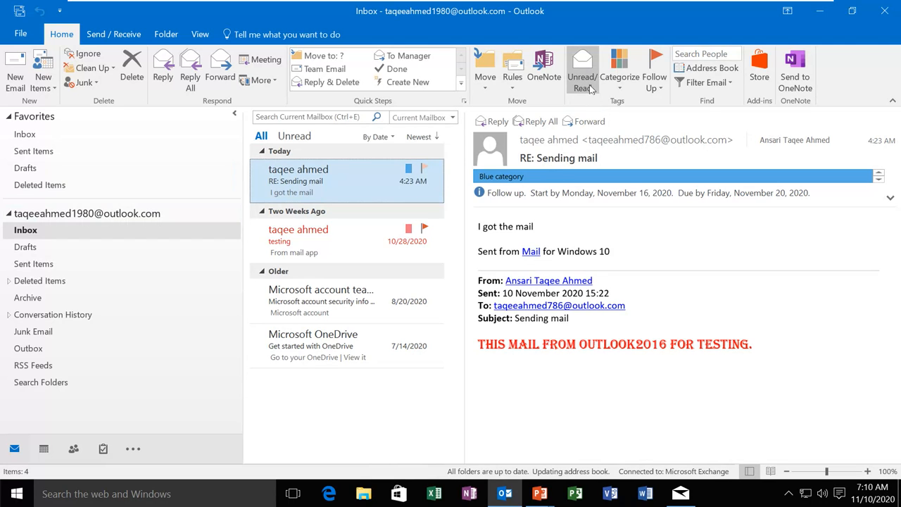
left_click(620, 95)
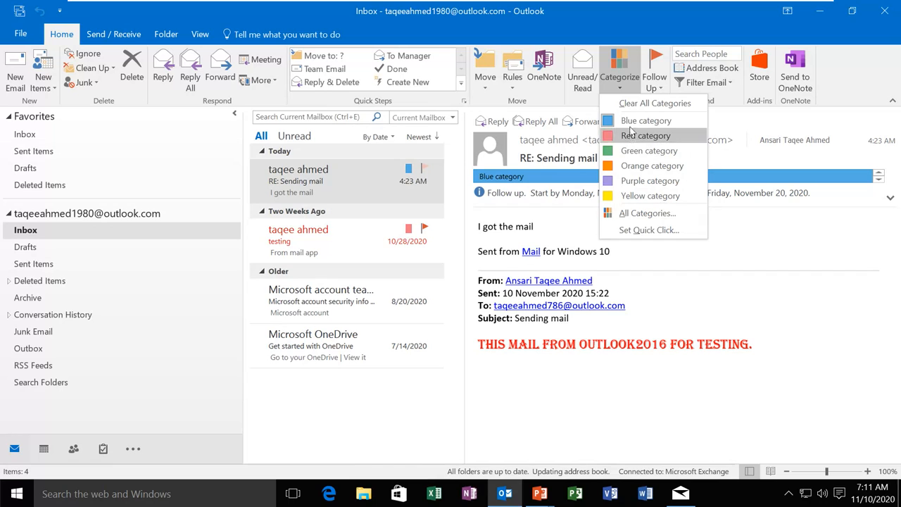
left_click(658, 89)
left_click(658, 89)
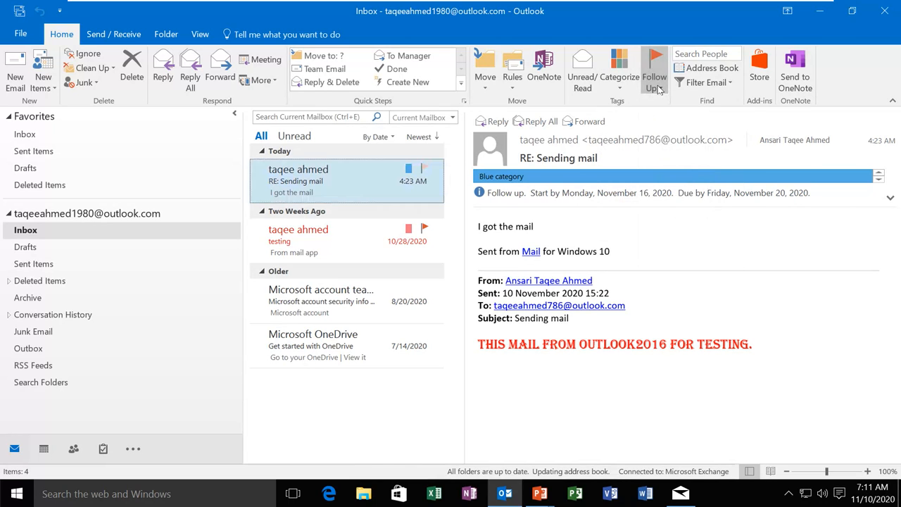
left_click(658, 89)
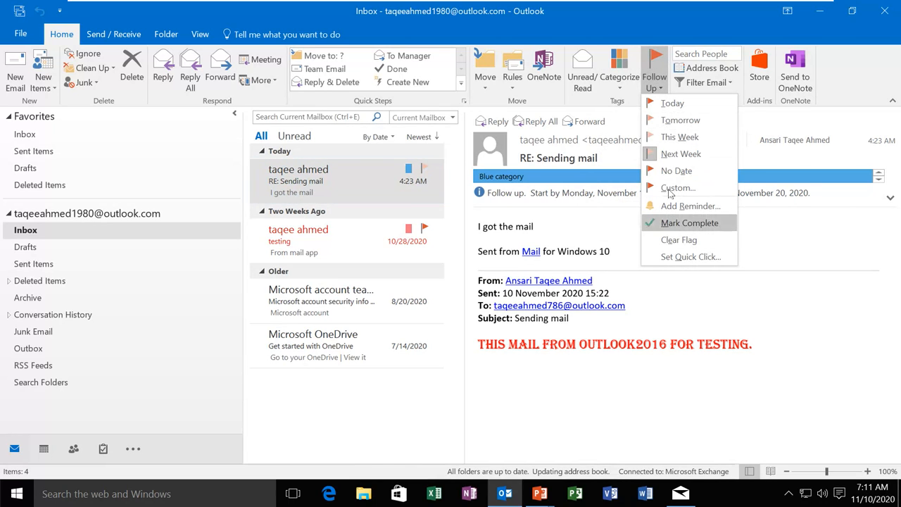
left_click(662, 32)
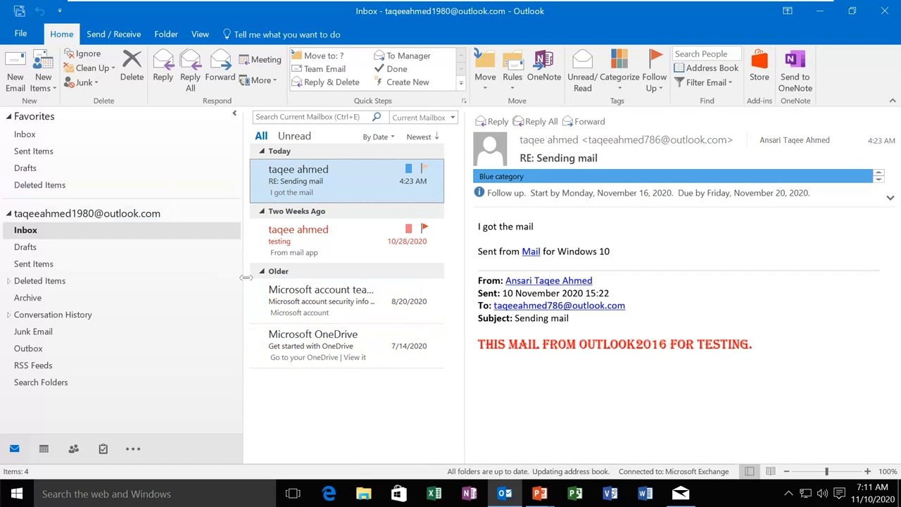
Launch Edge maximised, close the blank tab and go to gmail.com
left_click(329, 493)
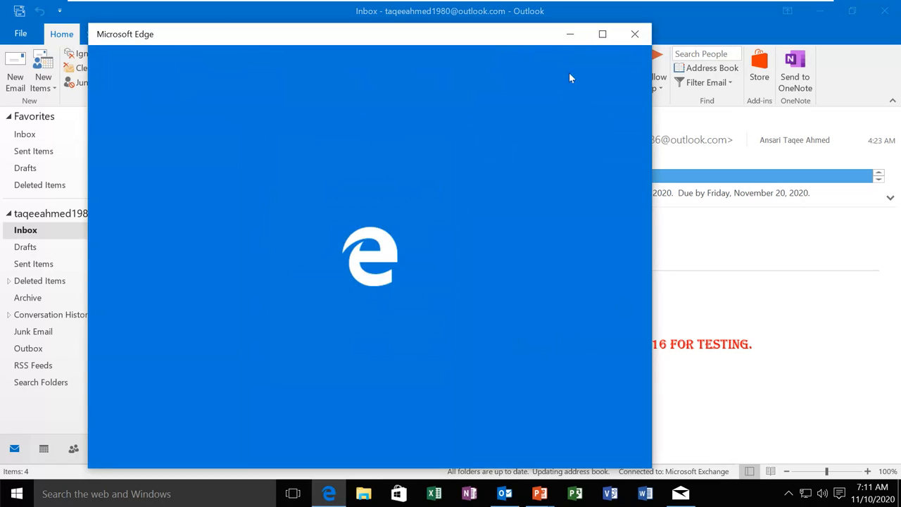
left_click(603, 33)
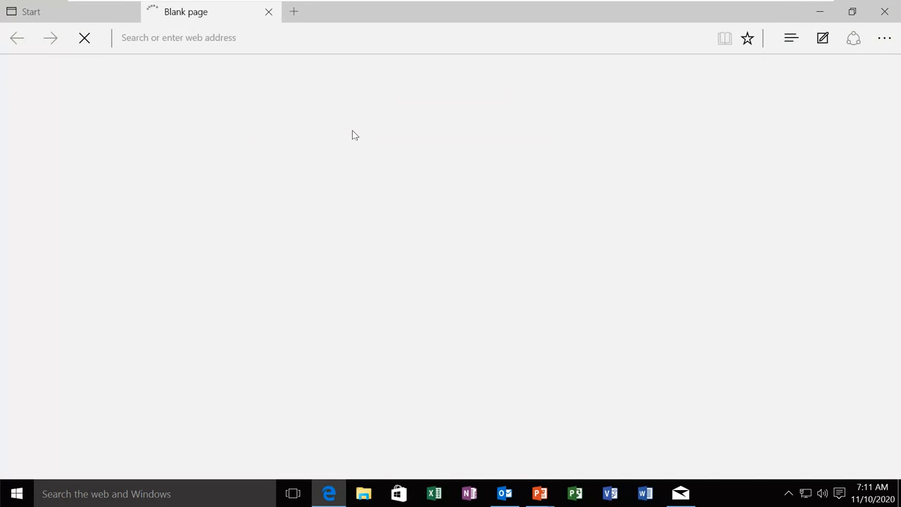
left_click(268, 12)
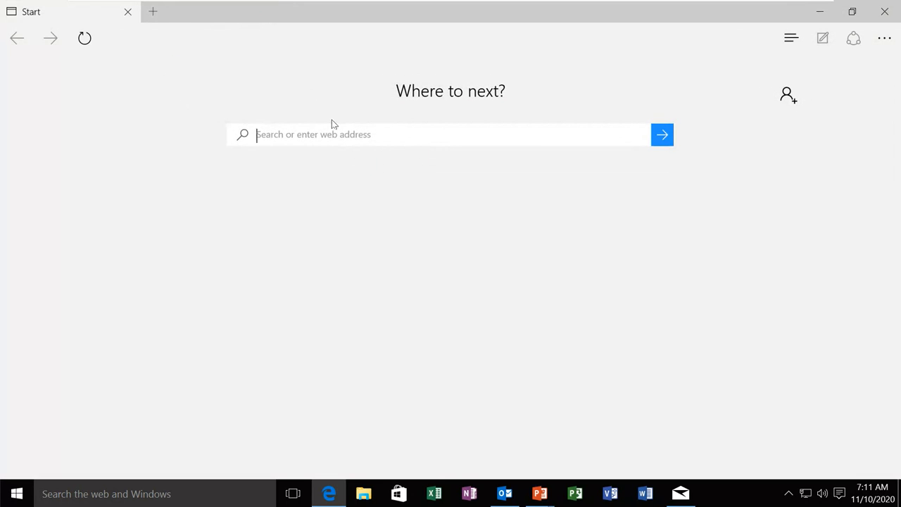
type("gma")
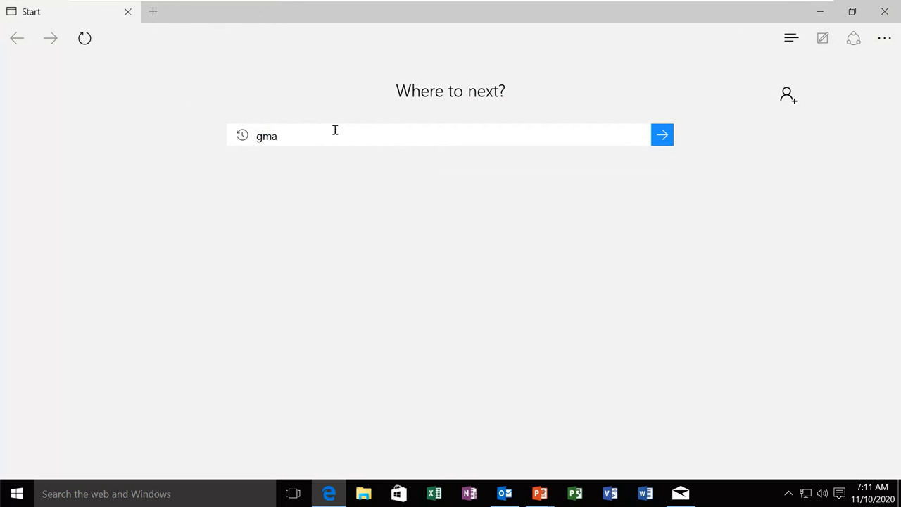
type("il.com")
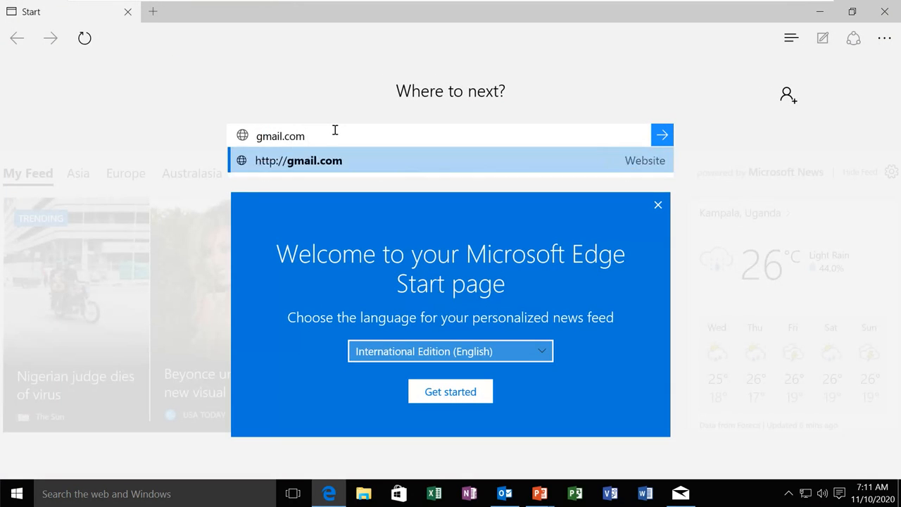
key("Return")
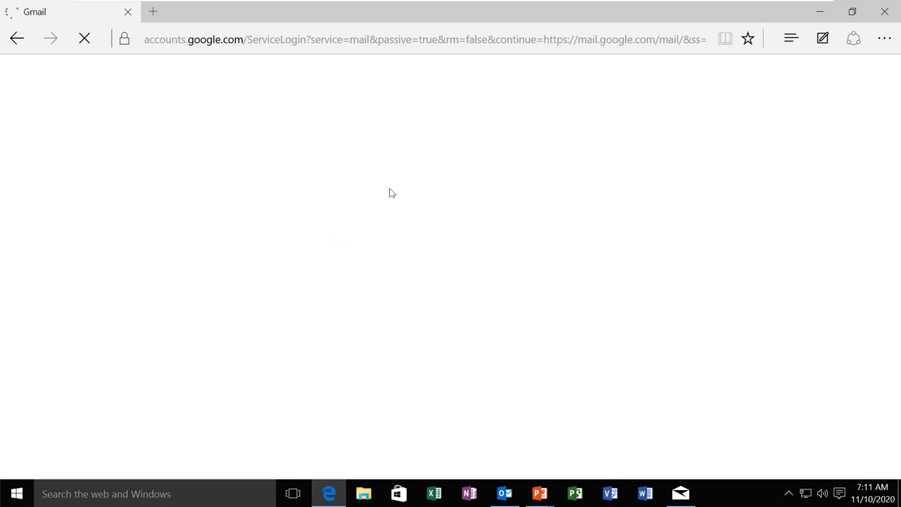
Sign in to Gmail with the account address and password, decline Chrome, and return to Outlook
left_click(367, 223)
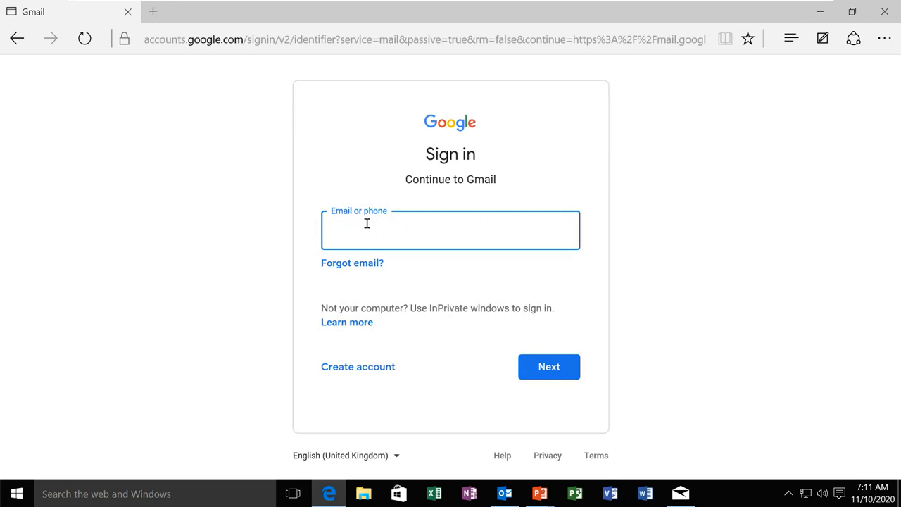
left_click(531, 371)
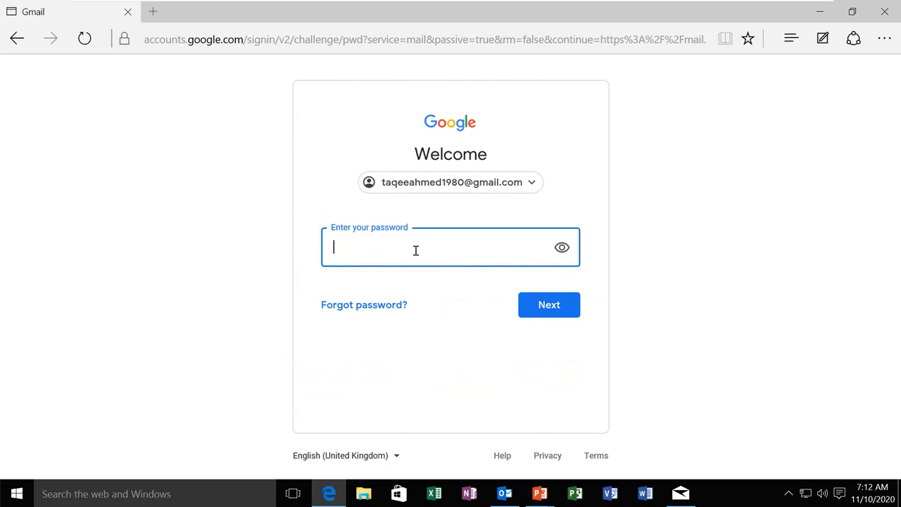
type("•••••••••••")
left_click(541, 308)
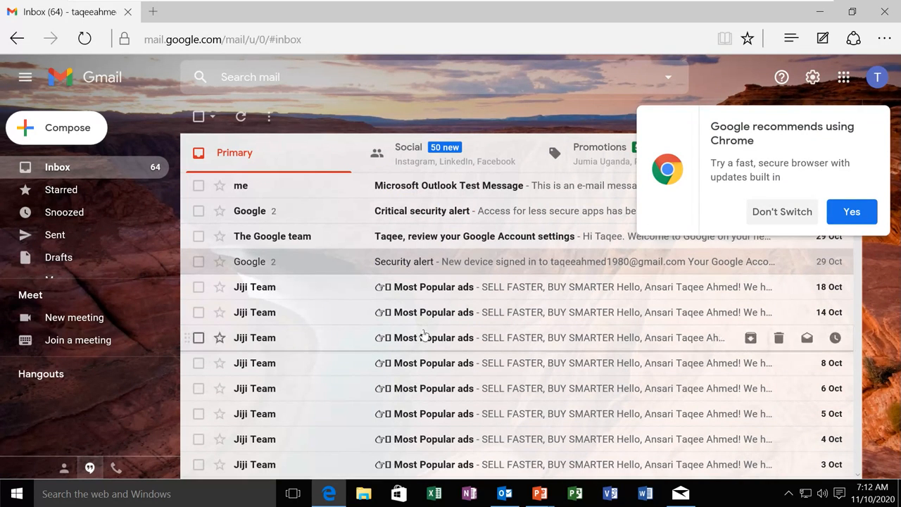
left_click(782, 211)
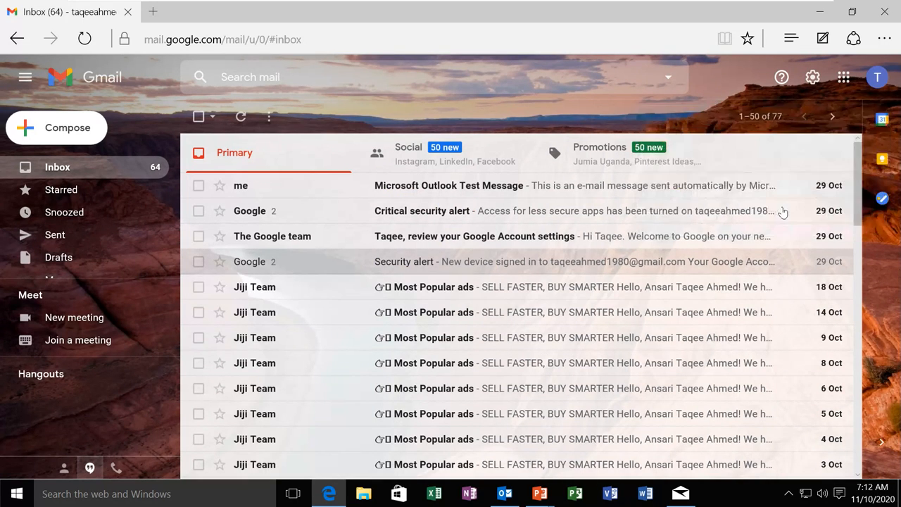
left_click(504, 494)
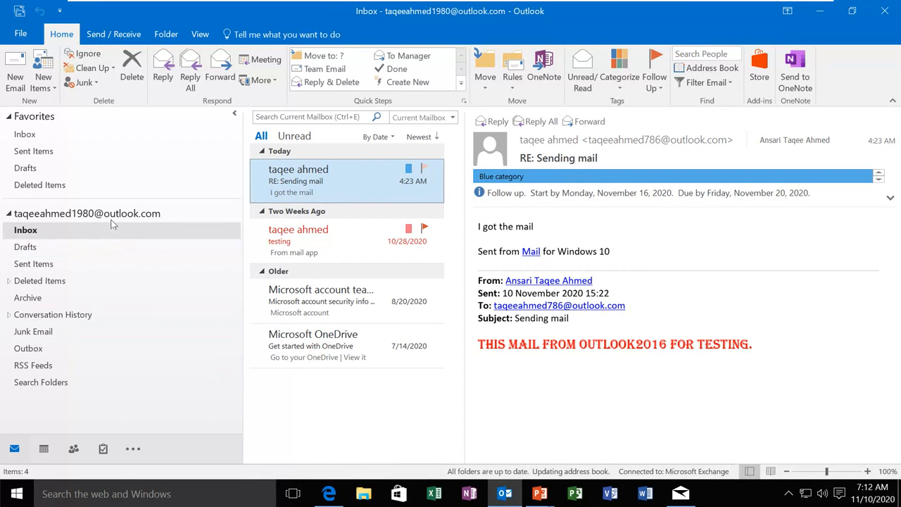
Check File > Account Settings, close it, then choose File > Add Account
left_click(21, 35)
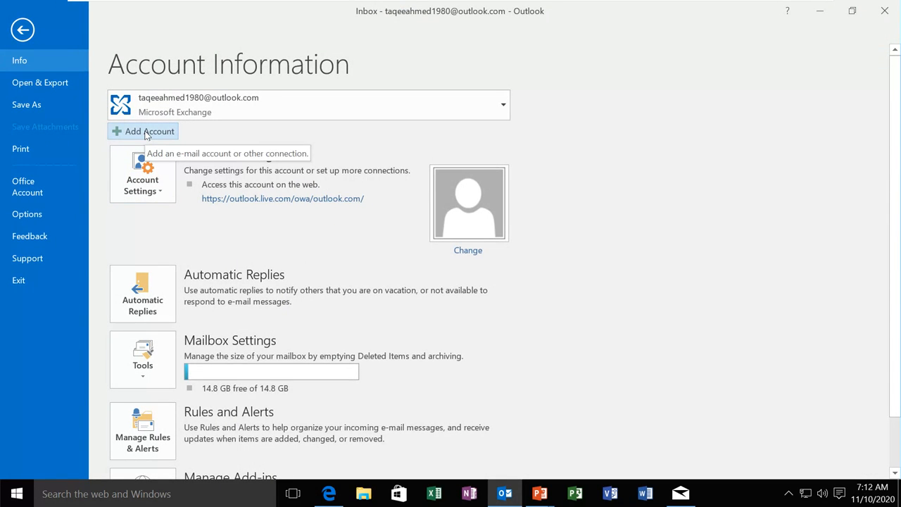
left_click(144, 176)
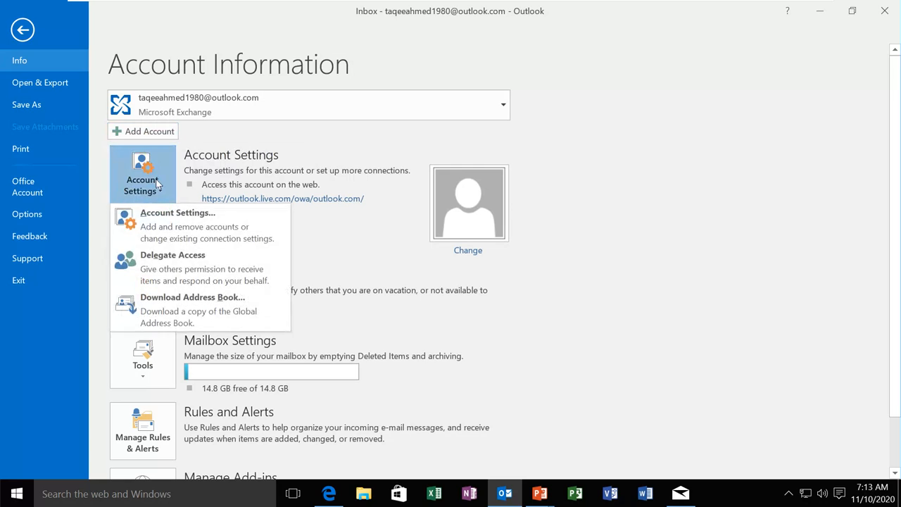
left_click(176, 222)
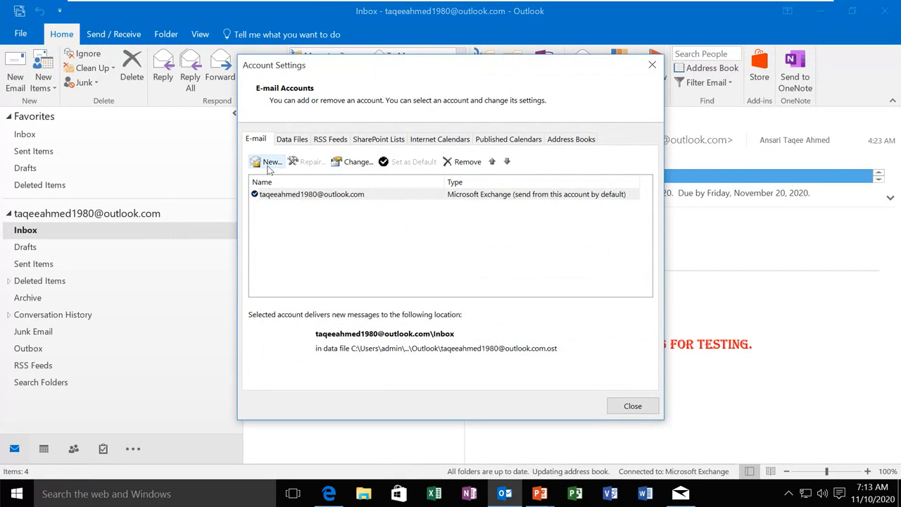
left_click(614, 406)
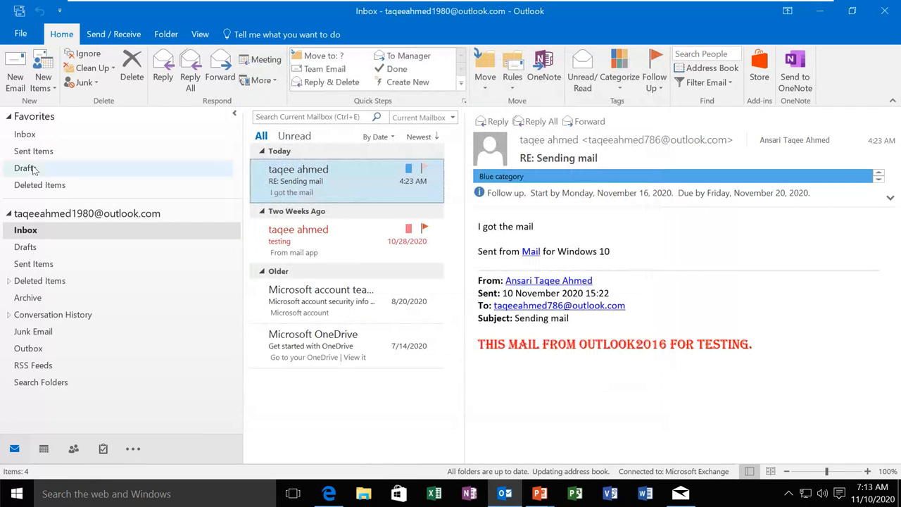
left_click(21, 34)
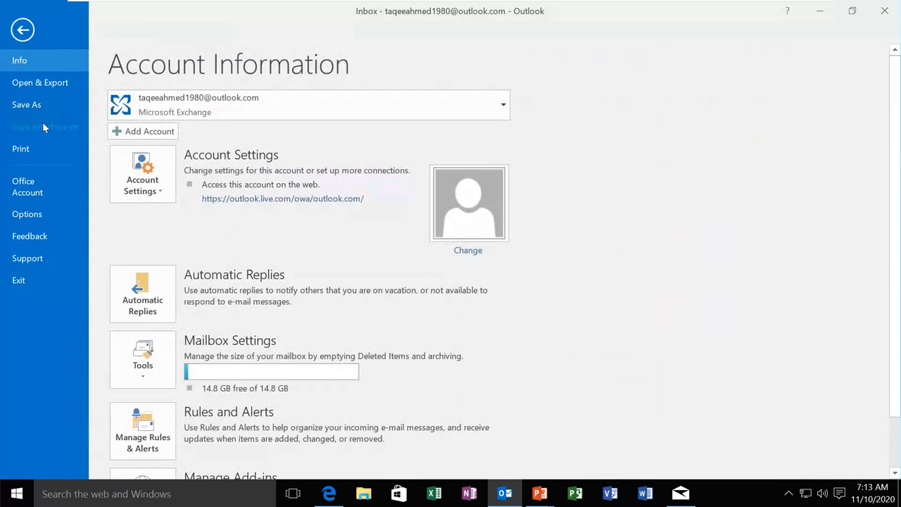
left_click(146, 134)
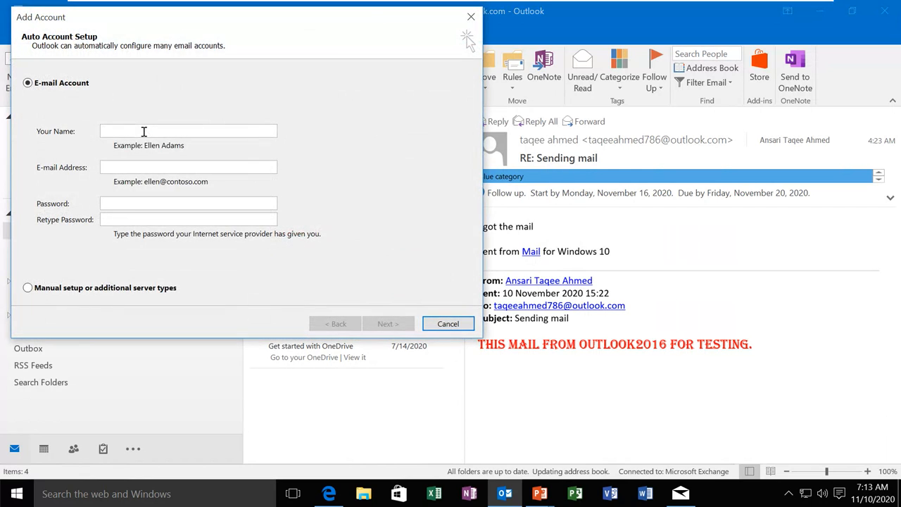
Fill in the name, Gmail address and password twice, then start automatic account setup
left_click_drag(205, 12, 428, 91)
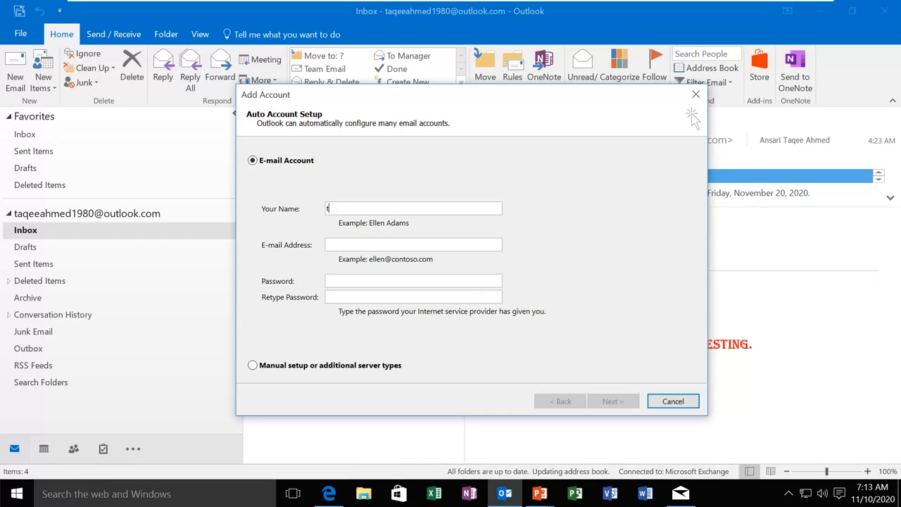
type("ee")
type("ahme")
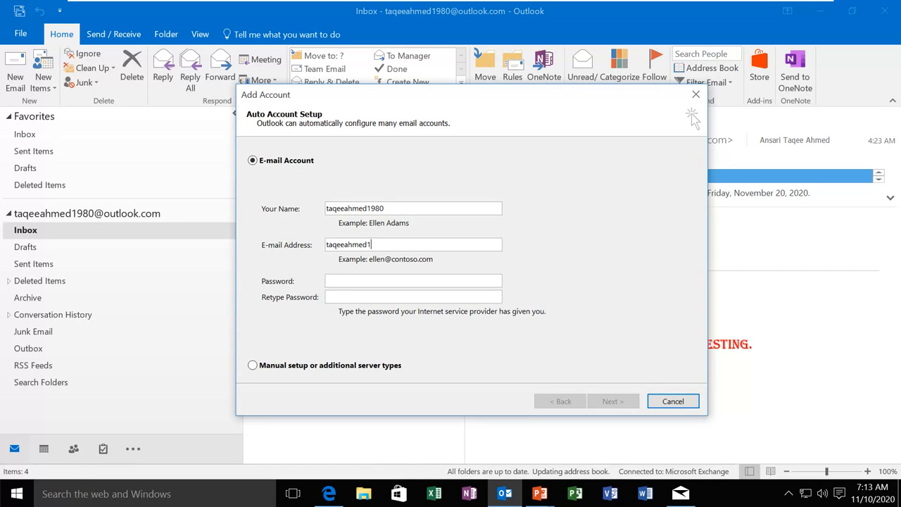
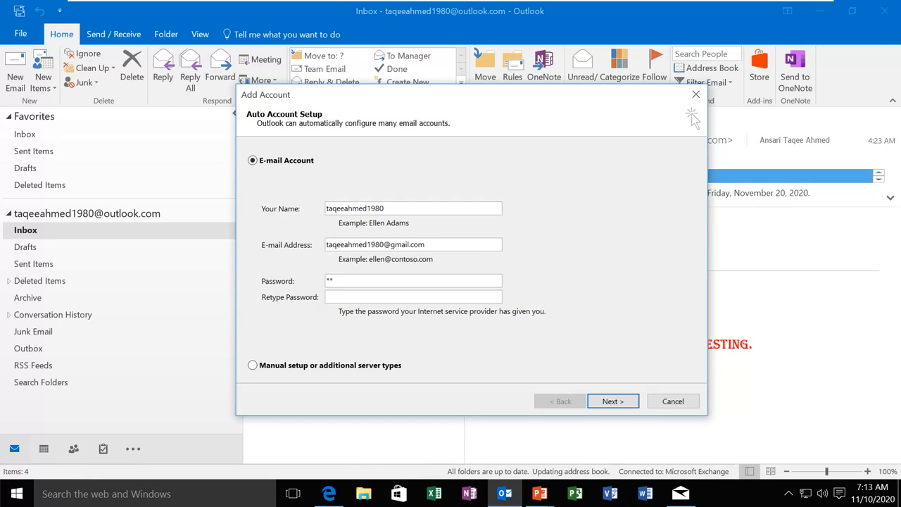
type("*****************")
key("BackSpace")
key("BackSpace")
key("BackSpace")
key("BackSpace")
key("BackSpace")
key("BackSpace")
key("BackSpace")
key("BackSpace")
key("BackSpace")
type("**")
left_click(613, 401)
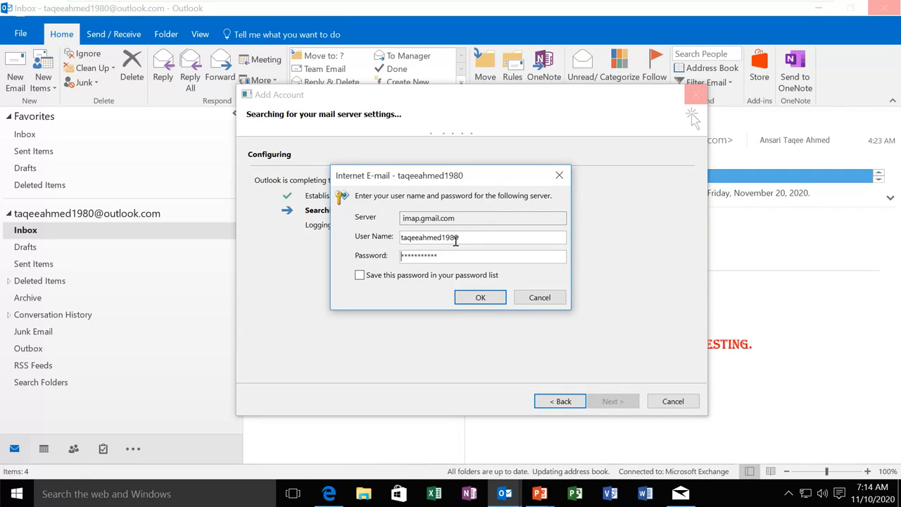
Resubmit the imap.gmail.com user name and password several times in the credentials prompt
left_click(479, 298)
left_click(480, 300)
left_click(461, 218)
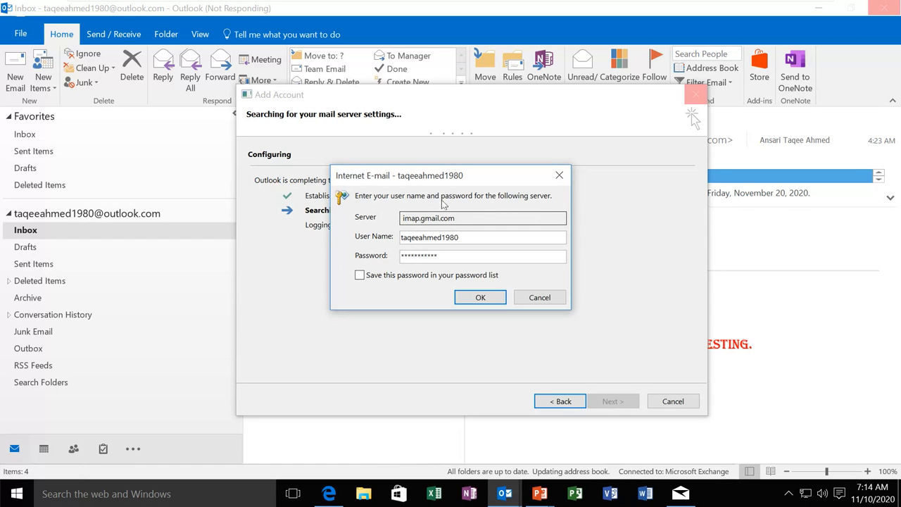
mouse_move(449, 180)
left_mouse_down()
mouse_move(493, 173)
mouse_move(465, 184)
left_mouse_up()
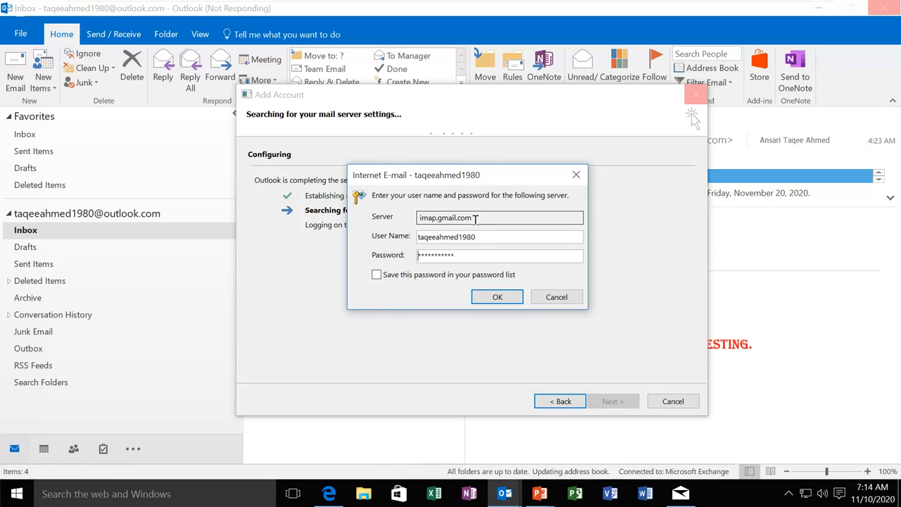
left_click(480, 254)
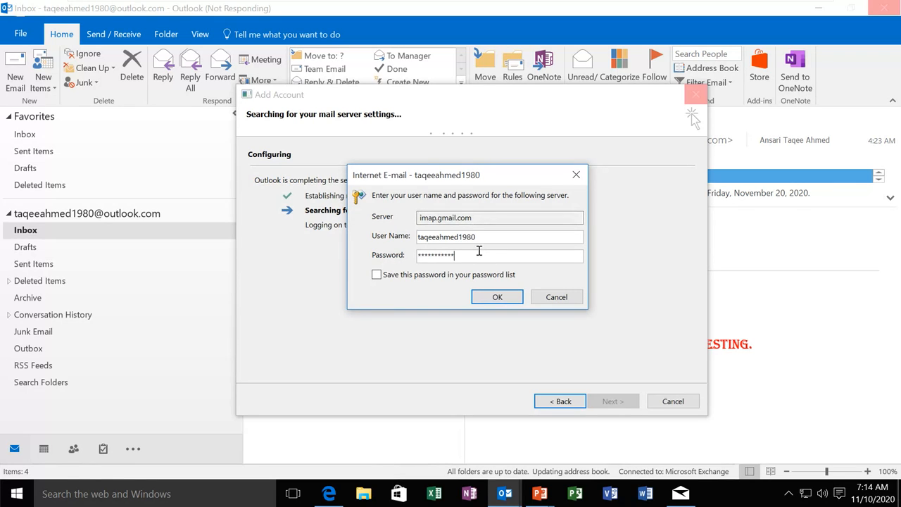
left_click(496, 303)
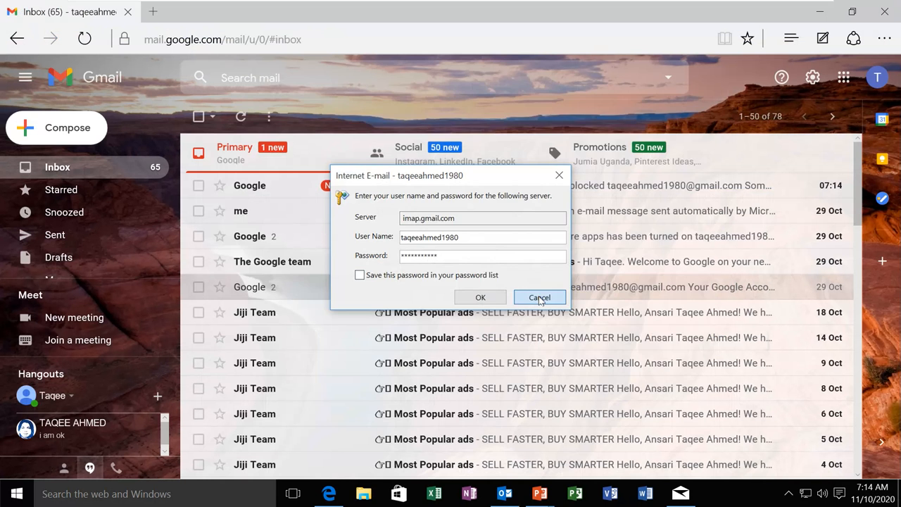
Cancel the recurring credentials prompts until logon fails, then switch to Gmail in Edge
left_click(539, 298)
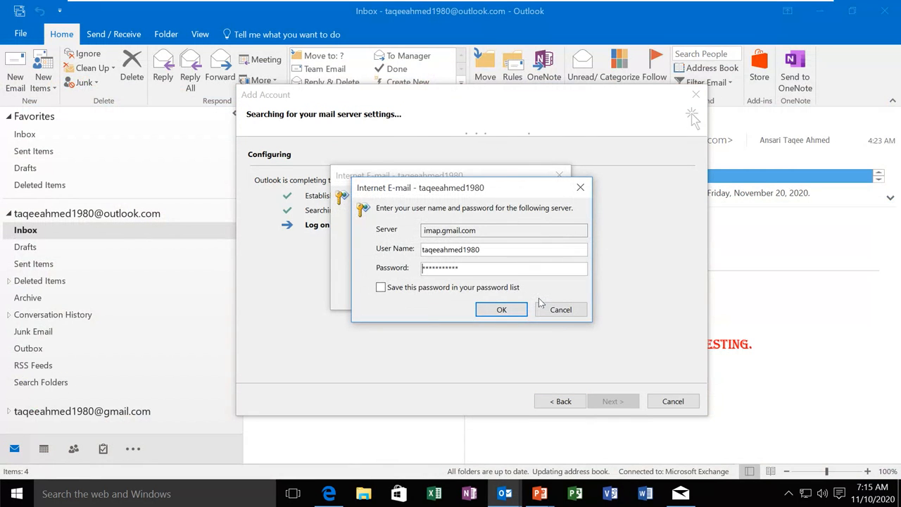
left_click(553, 310)
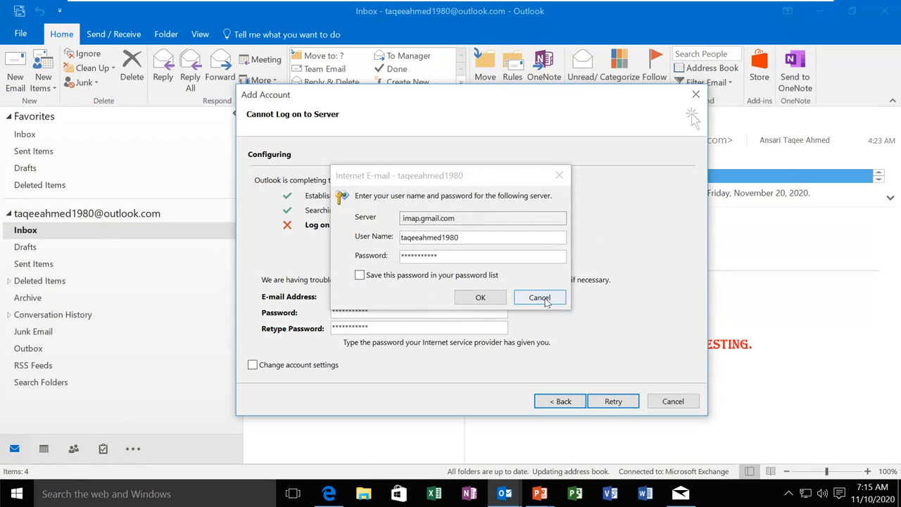
left_click(546, 301)
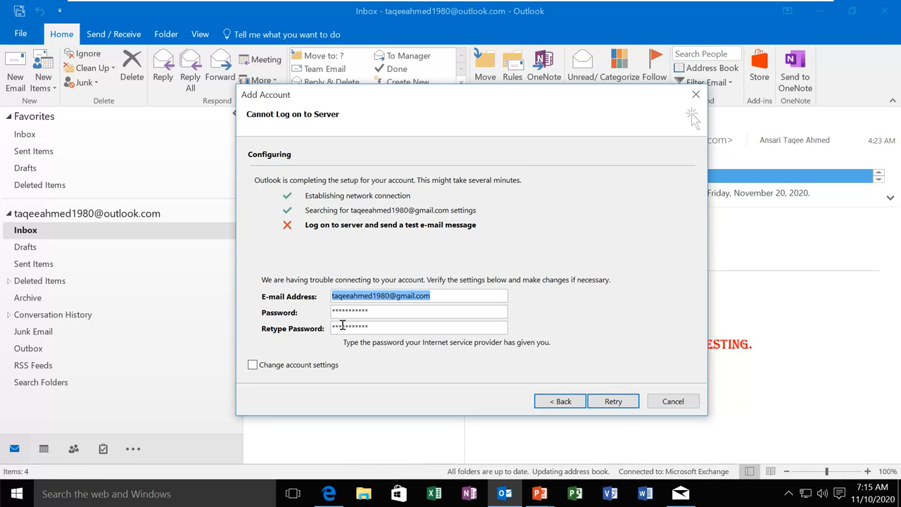
left_click(329, 493)
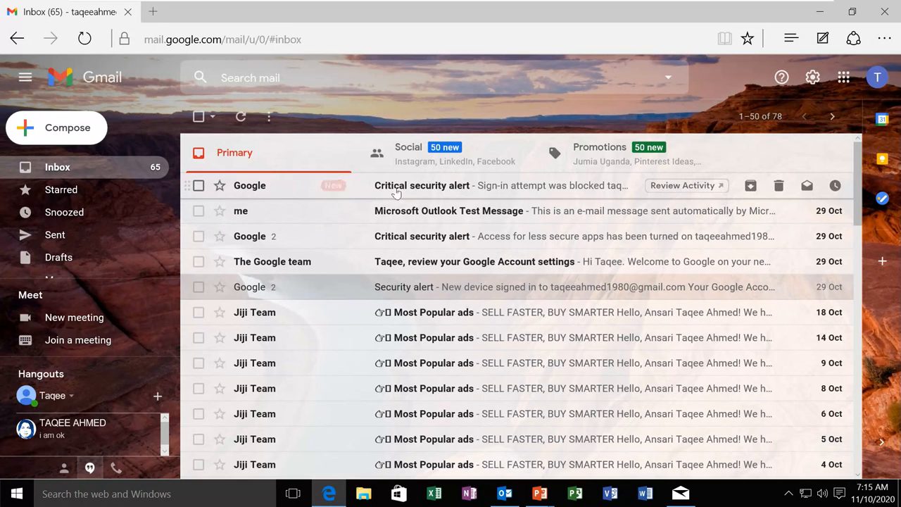
Read Google's critical security alert email and review the blocked sign-in activity
left_click(466, 192)
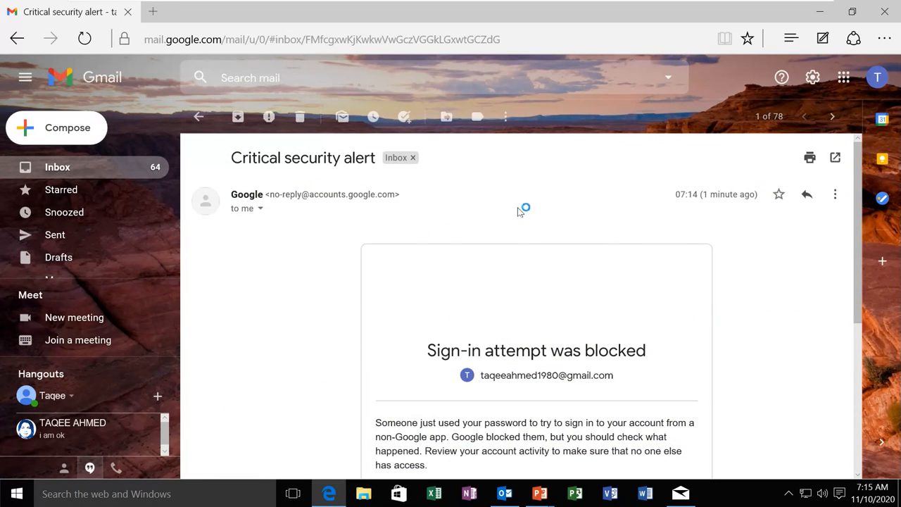
scroll(663, 246, "down", 3)
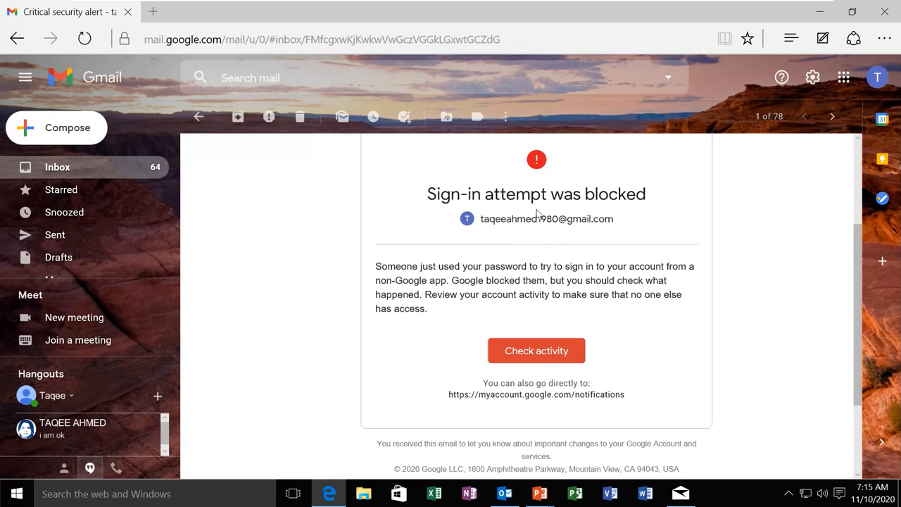
left_click(529, 354)
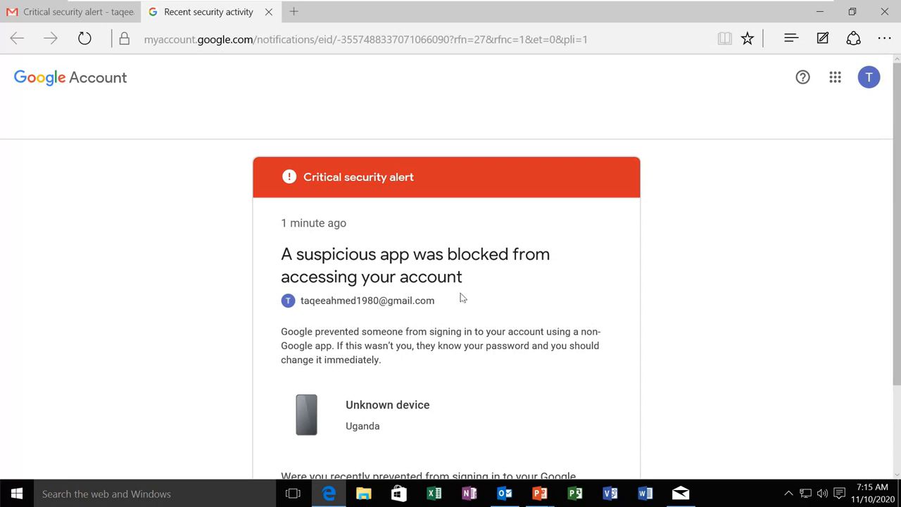
scroll(423, 380, "down", 2)
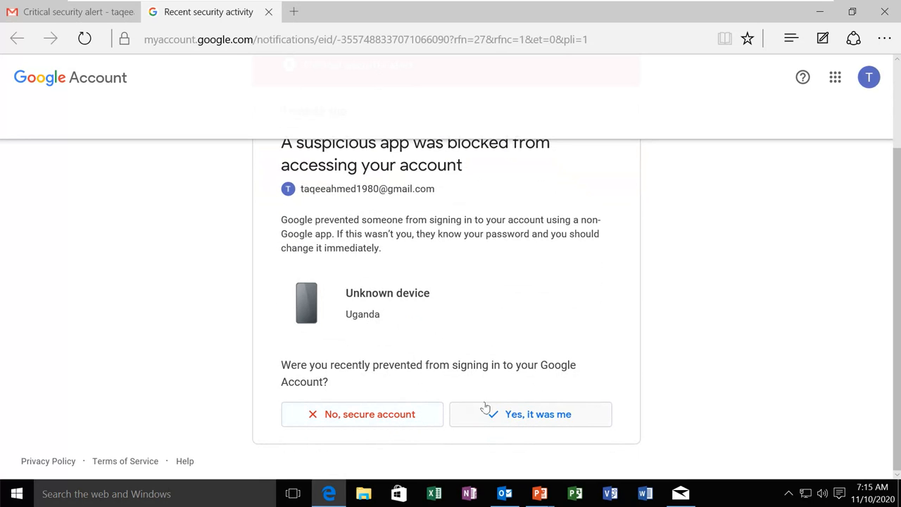
scroll(469, 320, "up", 2)
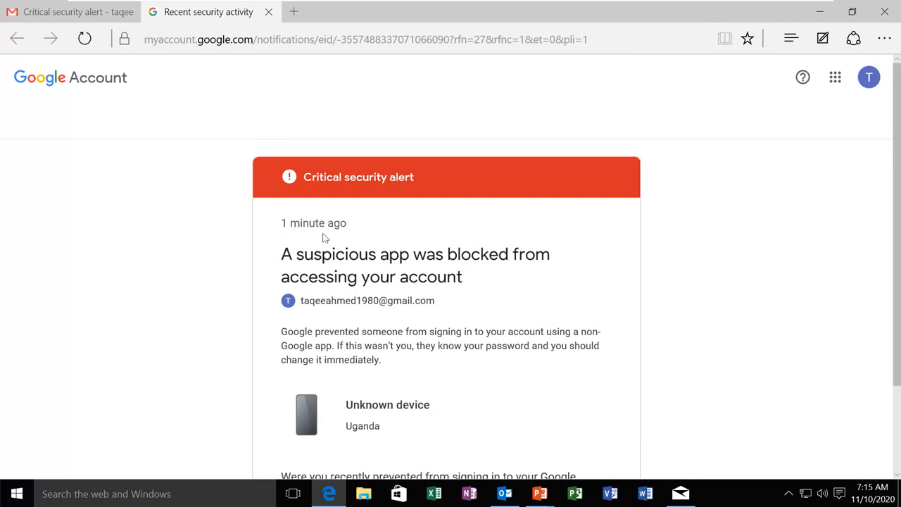
Close the security activity page and return to the Gmail inbox
left_click(268, 12)
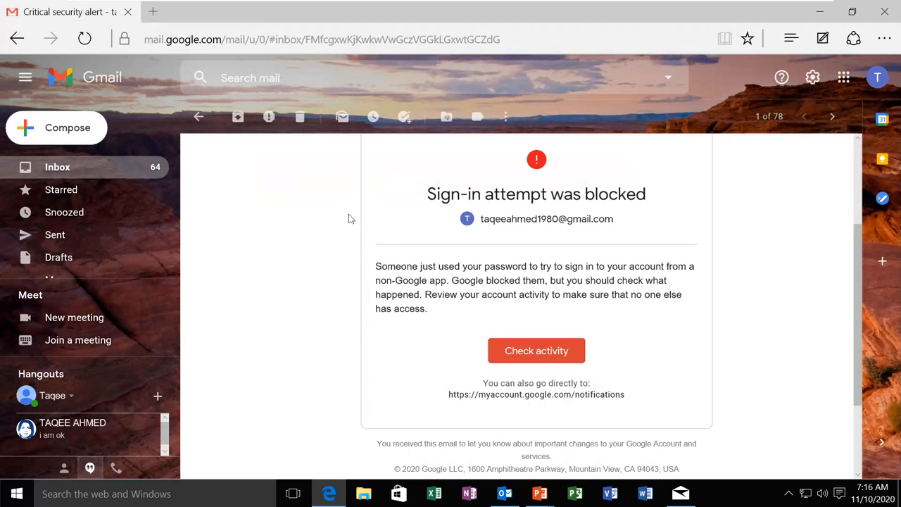
left_click(63, 168)
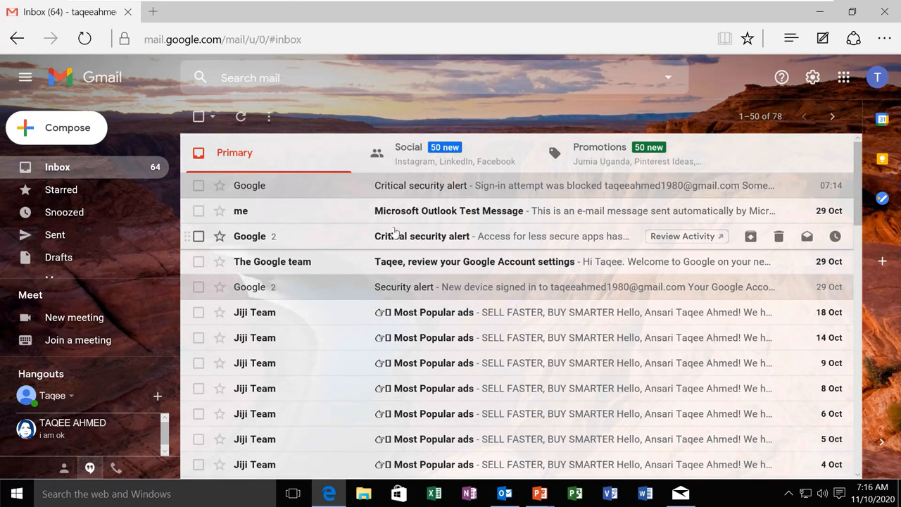
left_click(504, 492)
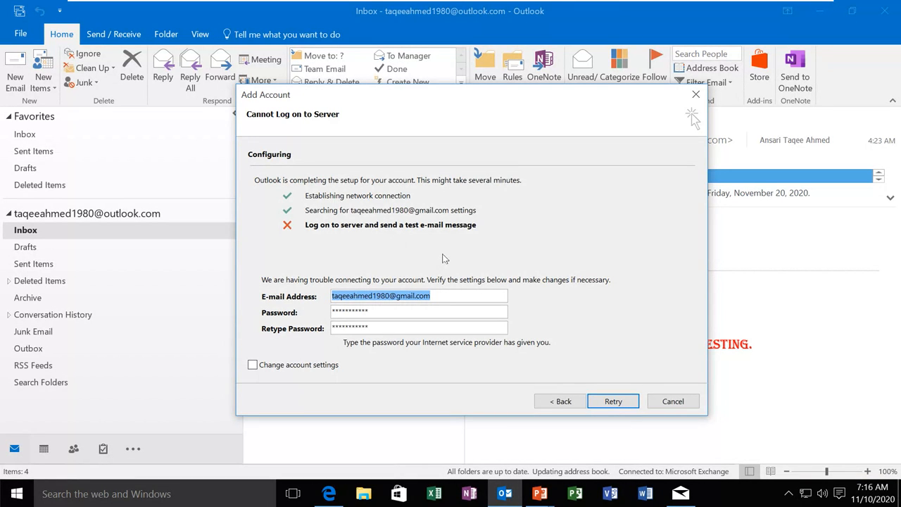
left_click(328, 493)
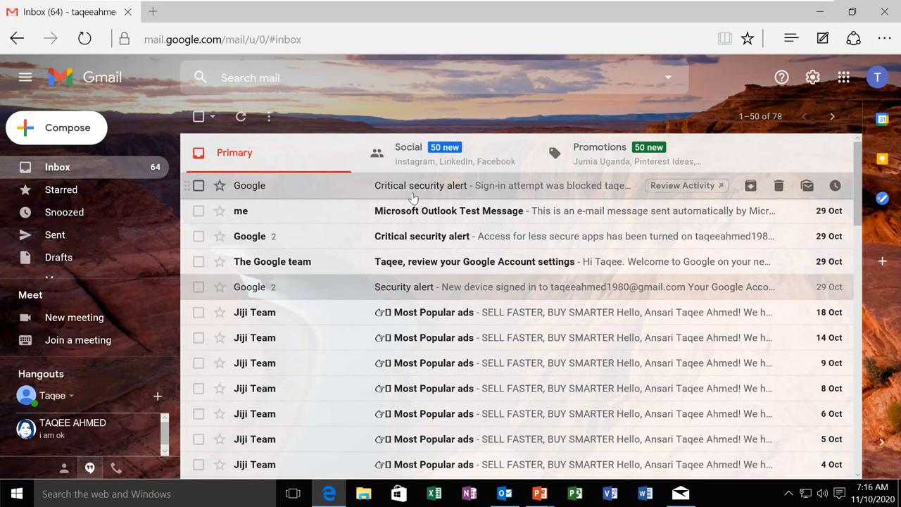
Enable IMAP under Gmail's Forwarding and POP/IMAP settings and save the changes
left_click(813, 79)
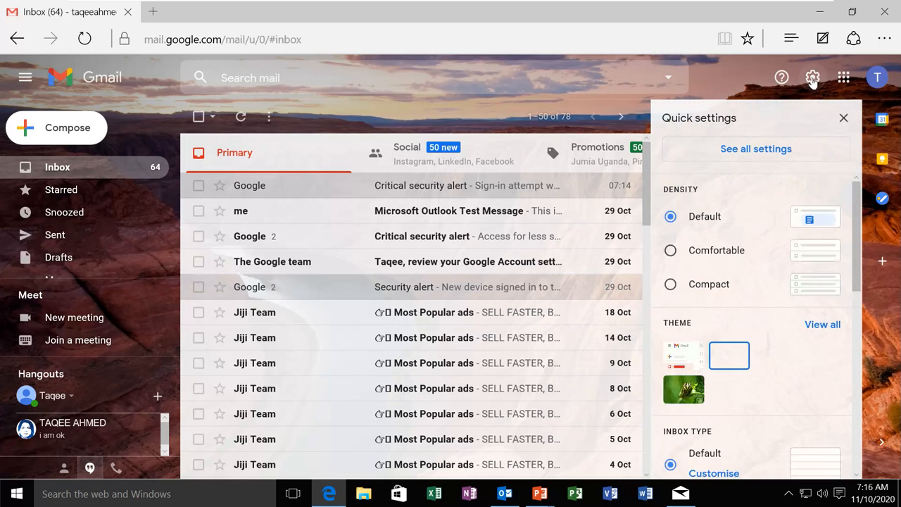
left_click(770, 150)
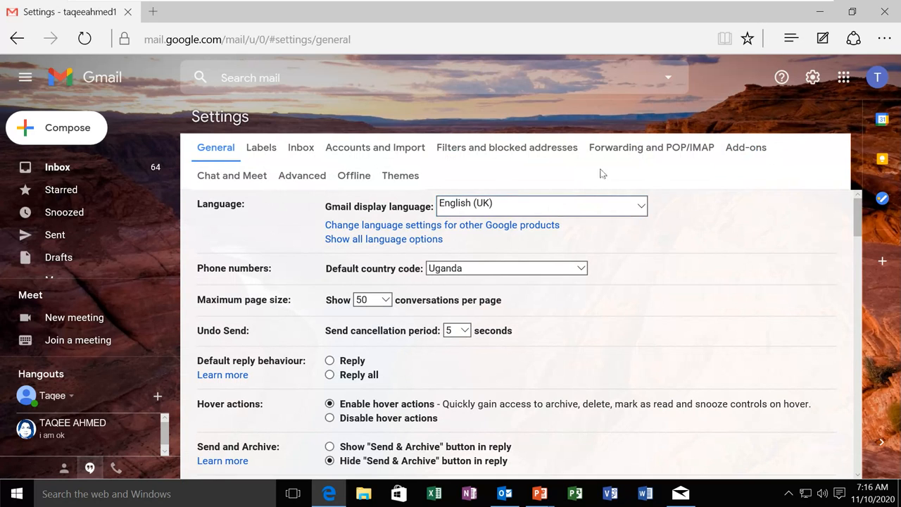
left_click(655, 151)
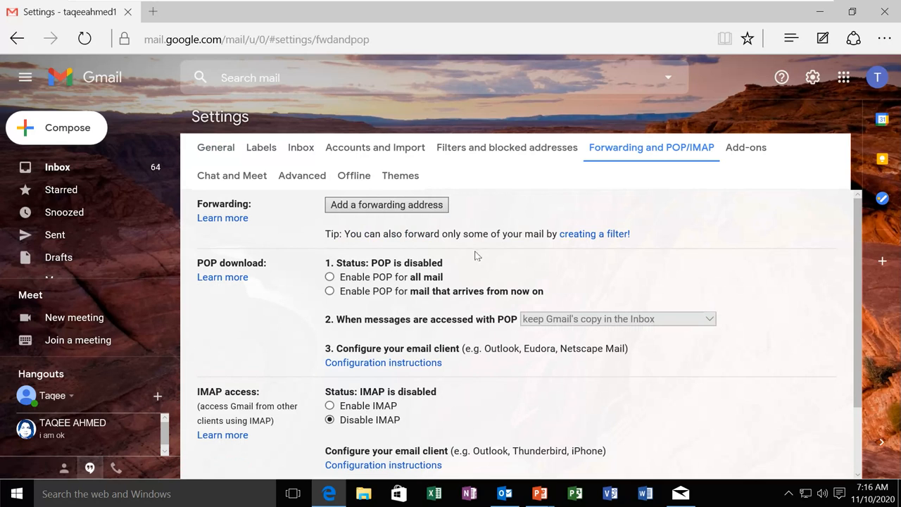
scroll(329, 288, "down", 2)
scroll(329, 289, "up", 2)
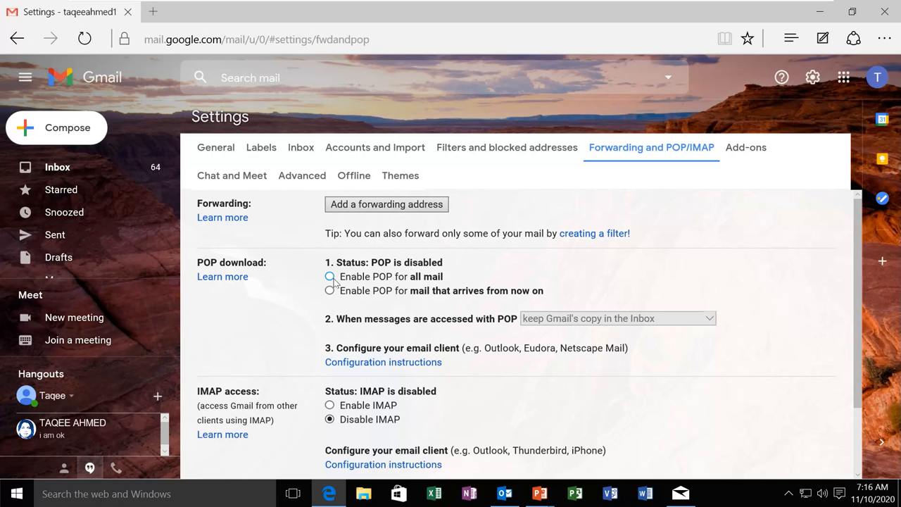
scroll(334, 280, "down", 3)
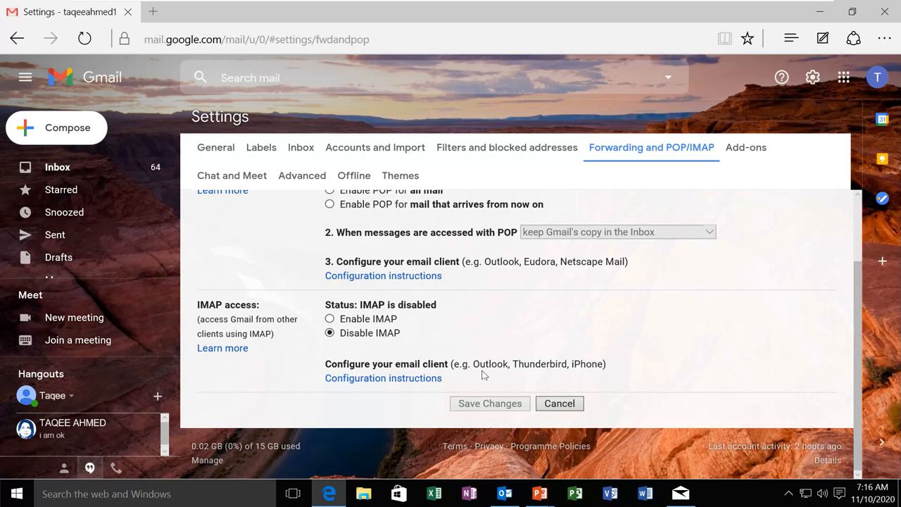
left_click(329, 318)
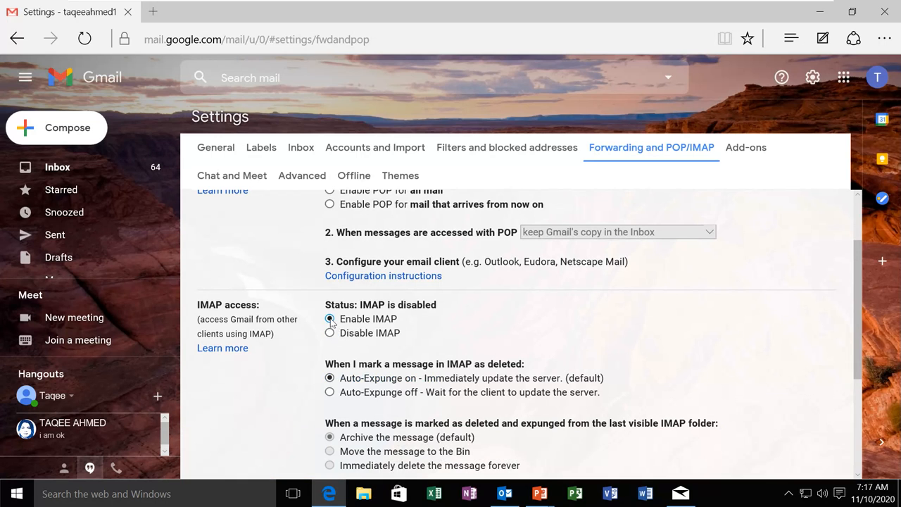
scroll(453, 337, "down", 1)
scroll(451, 338, "down", 3)
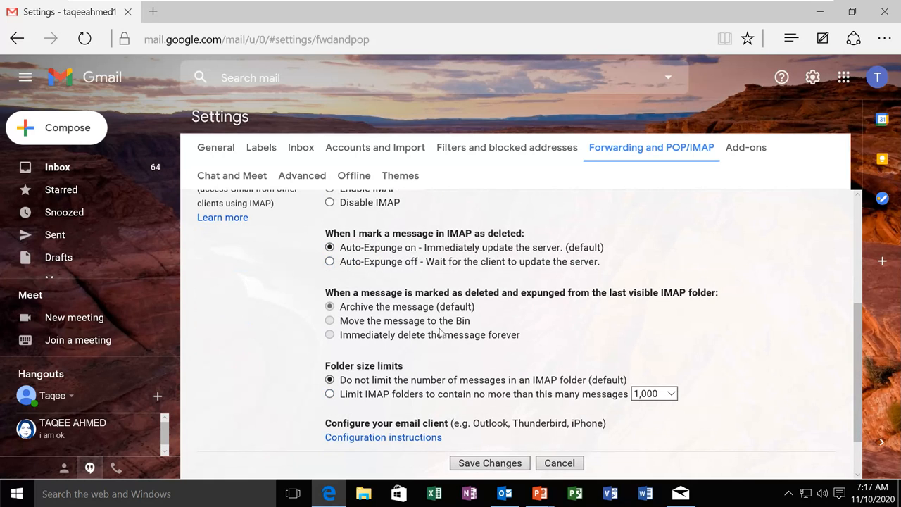
left_click(492, 465)
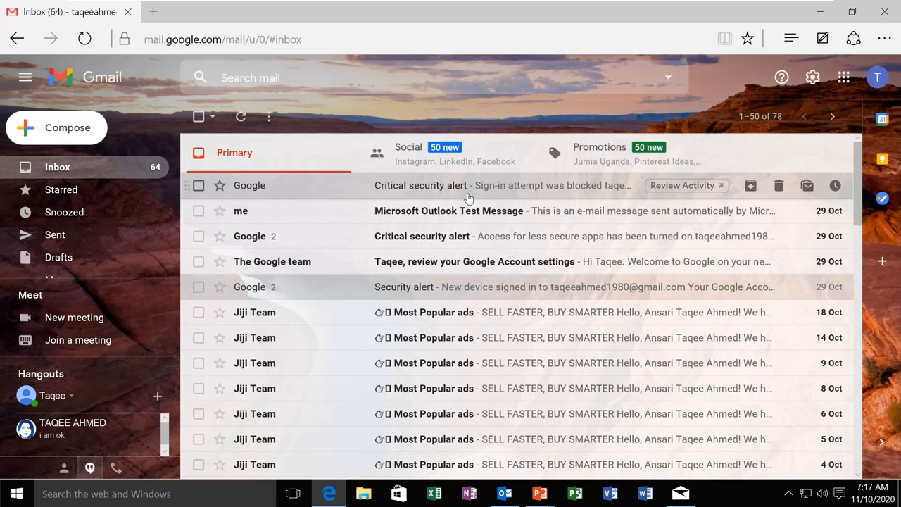
From Manage your Google Account, go to Security and open Less secure app access
left_click(877, 79)
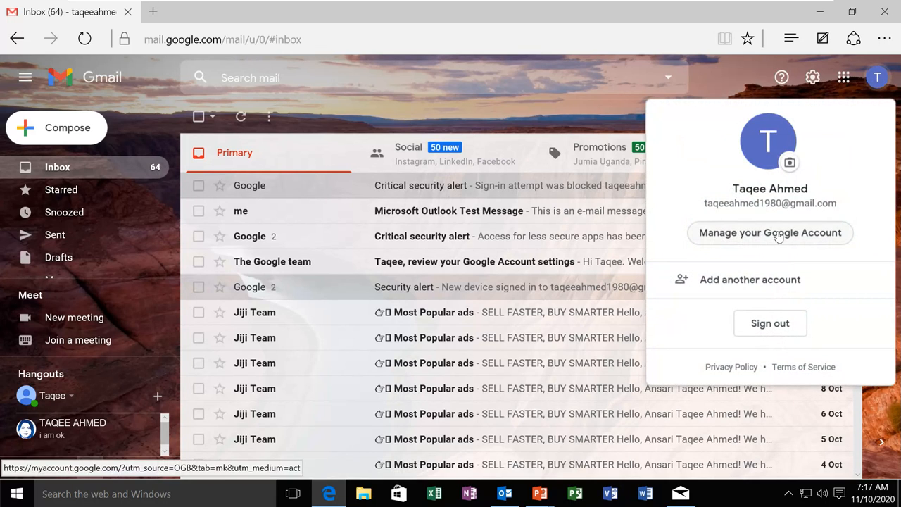
left_click(778, 237)
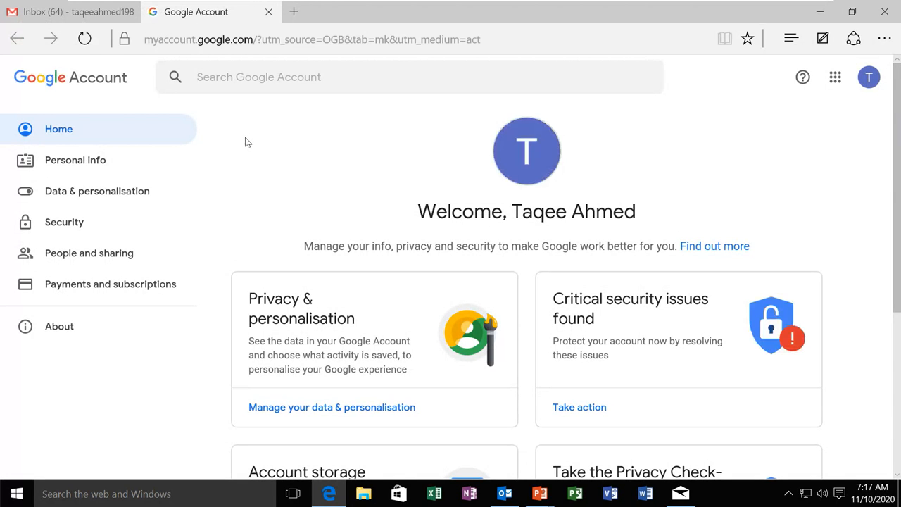
left_click(63, 226)
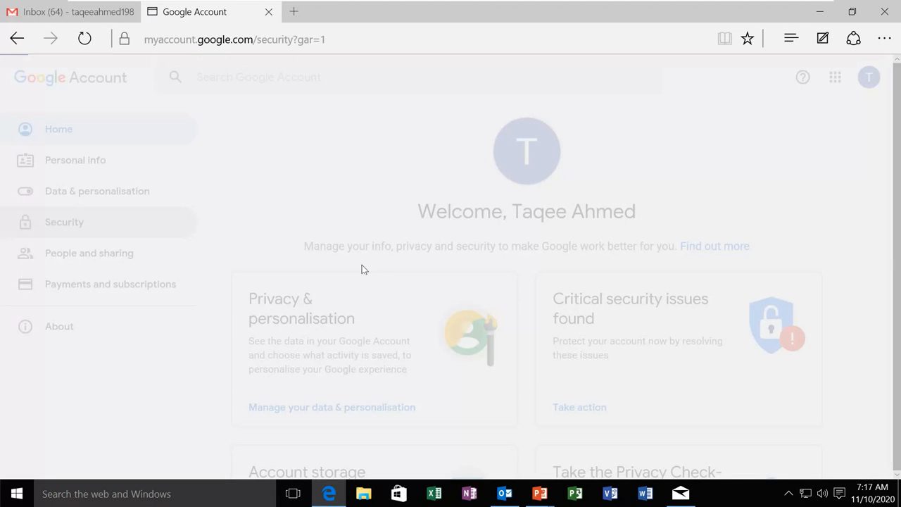
scroll(361, 269, "down", 5)
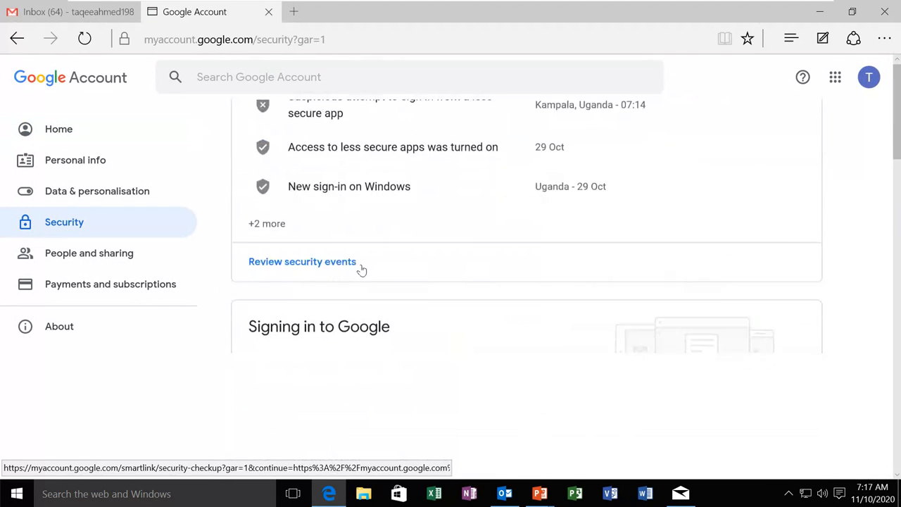
scroll(362, 270, "down", 5)
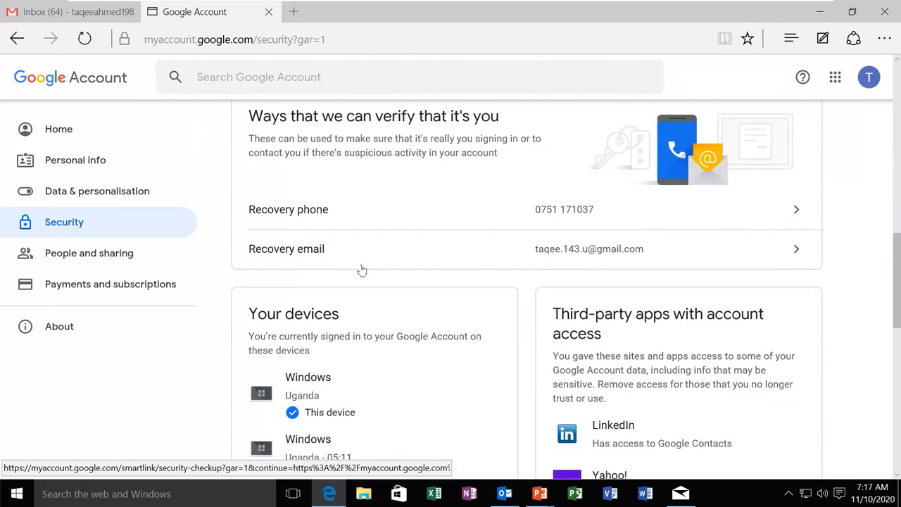
scroll(361, 270, "up", 3)
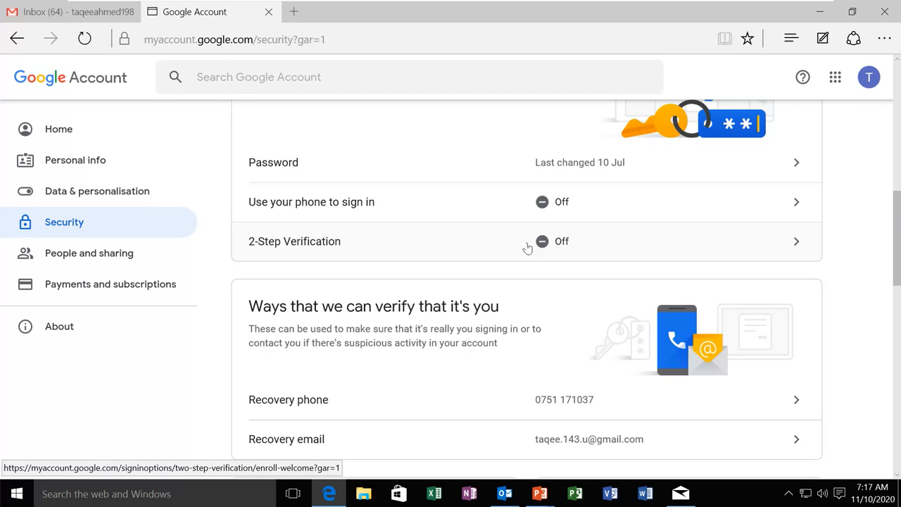
scroll(451, 288, "down", 2)
scroll(452, 283, "down", 9)
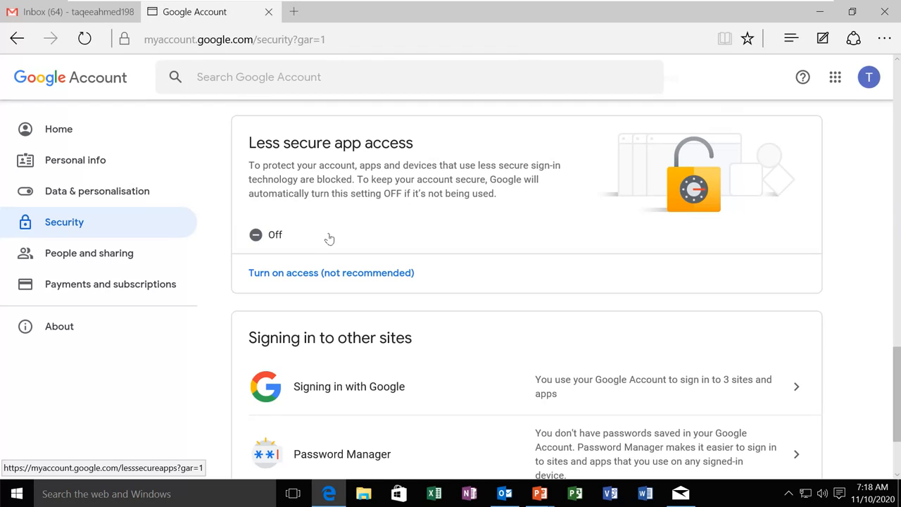
left_click(285, 239)
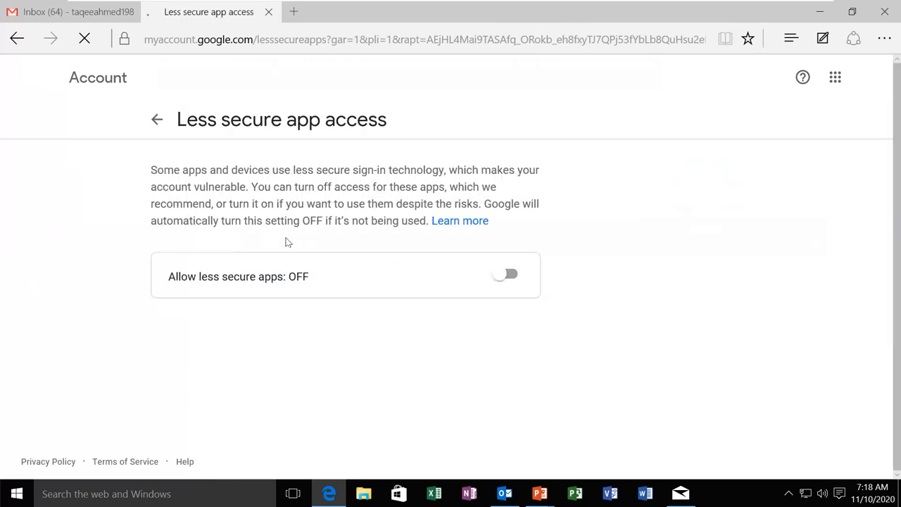
Turn Allow less secure apps on, then go back to Security and the Gmail inbox tab
left_click(505, 274)
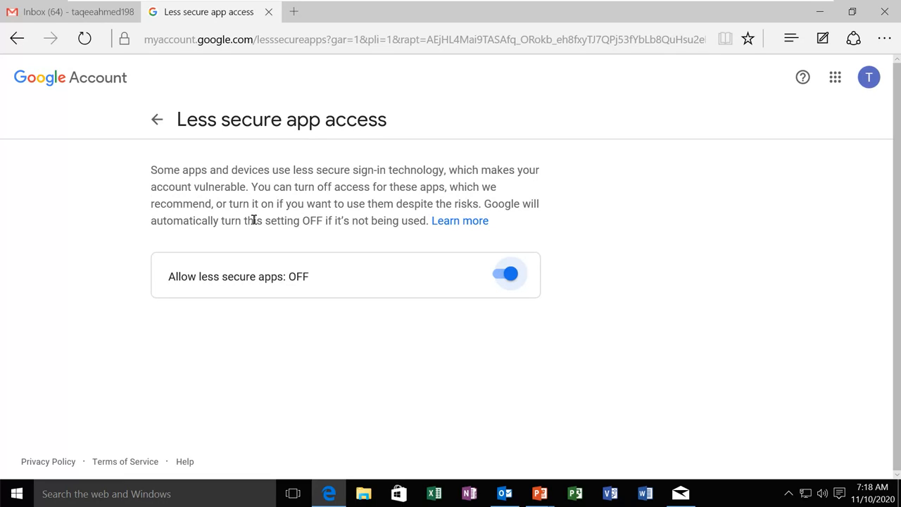
left_click(155, 125)
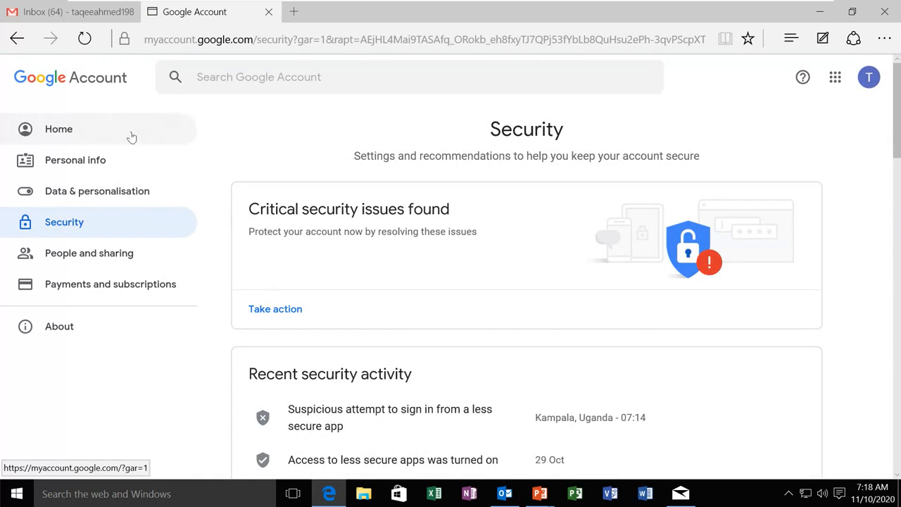
left_click(79, 14)
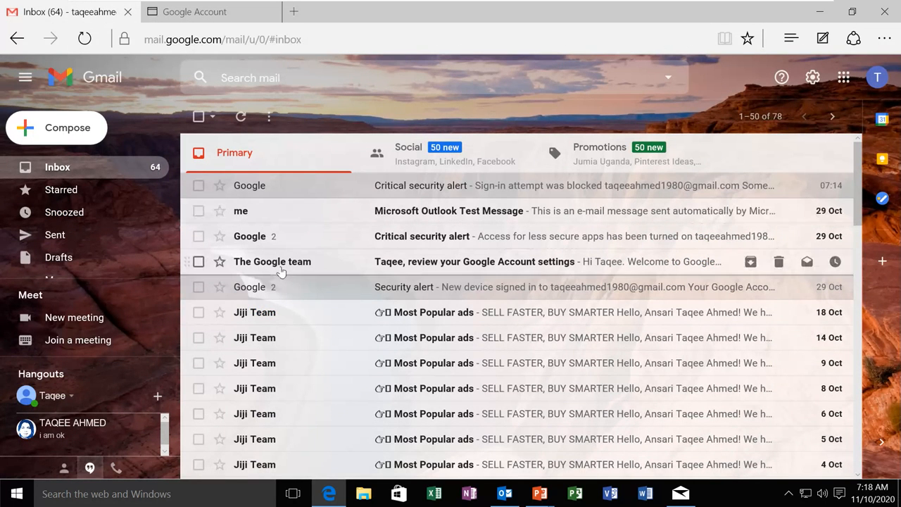
Go back in Outlook's Add Account and choose manual setup with the POP or IMAP service
left_click(504, 492)
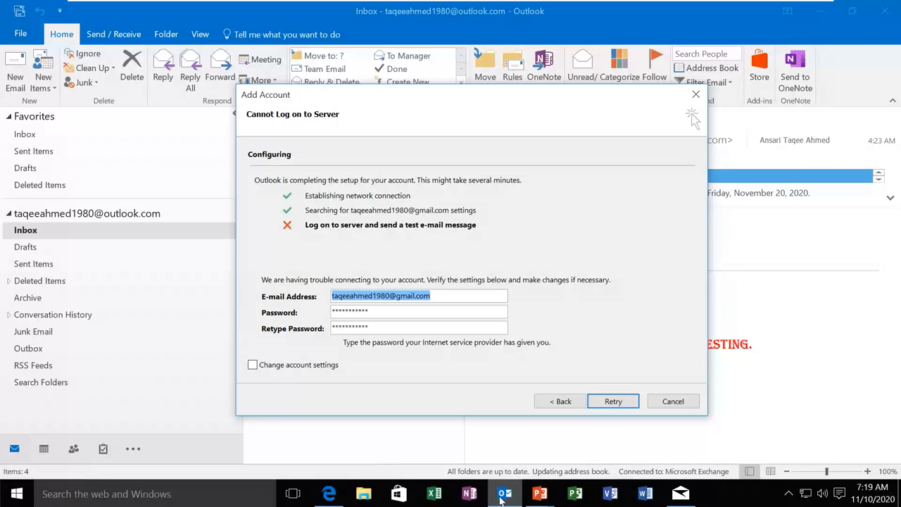
left_click(542, 404)
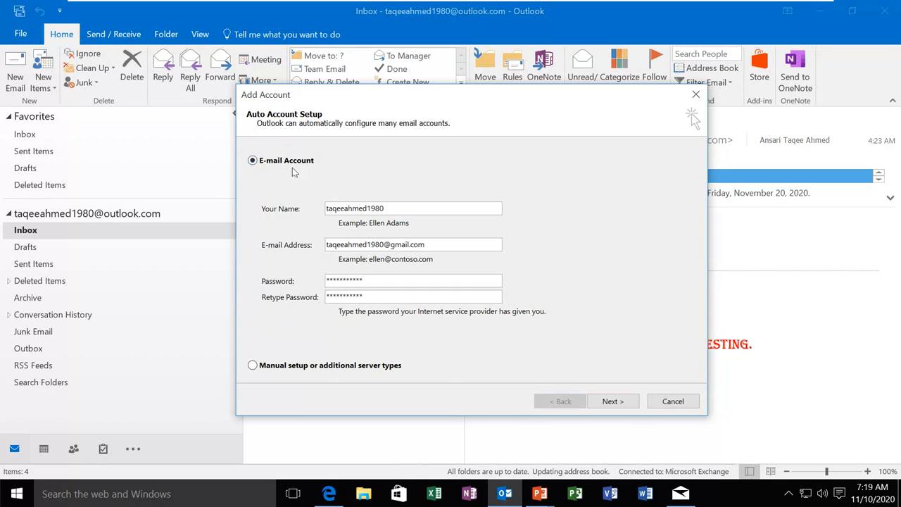
left_click(252, 366)
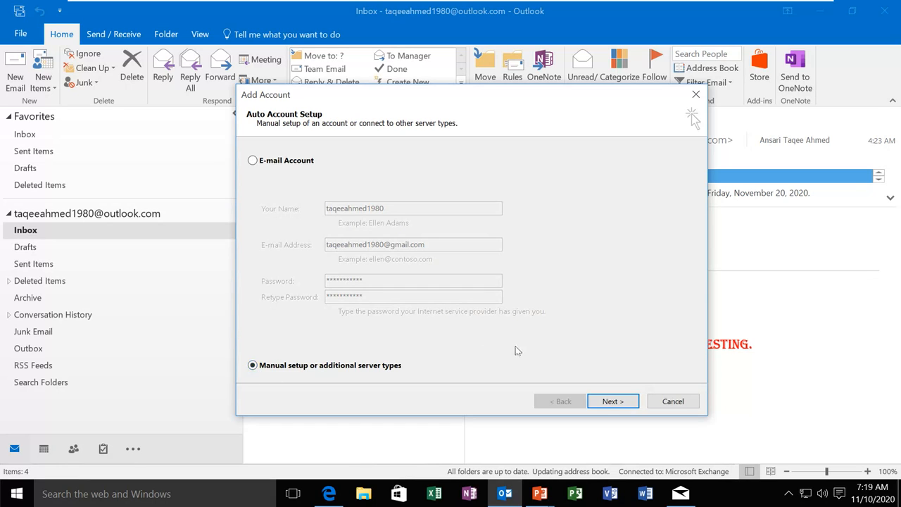
left_click(605, 401)
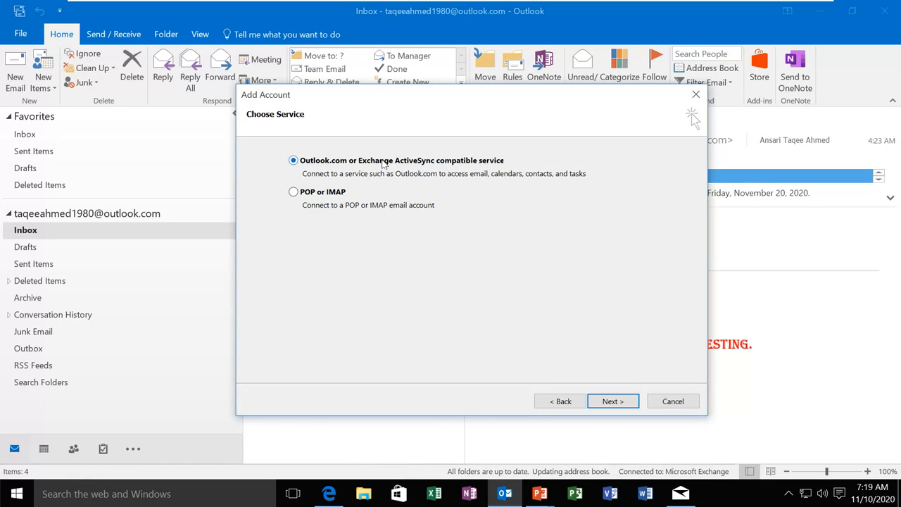
left_click(293, 192)
left_click(613, 401)
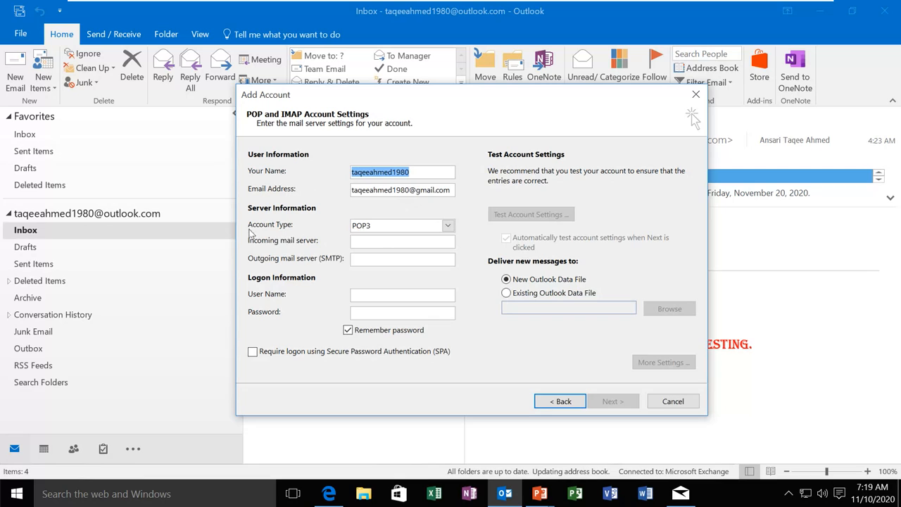
Set account type IMAP, servers imap.gmail.com and smtp.gmail.com, and enter the Gmail logon details
left_click(448, 226)
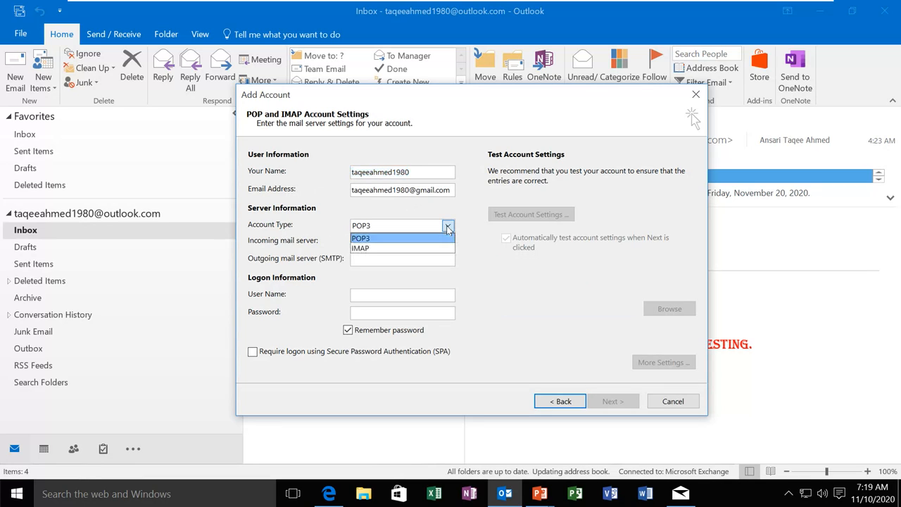
left_click(364, 248)
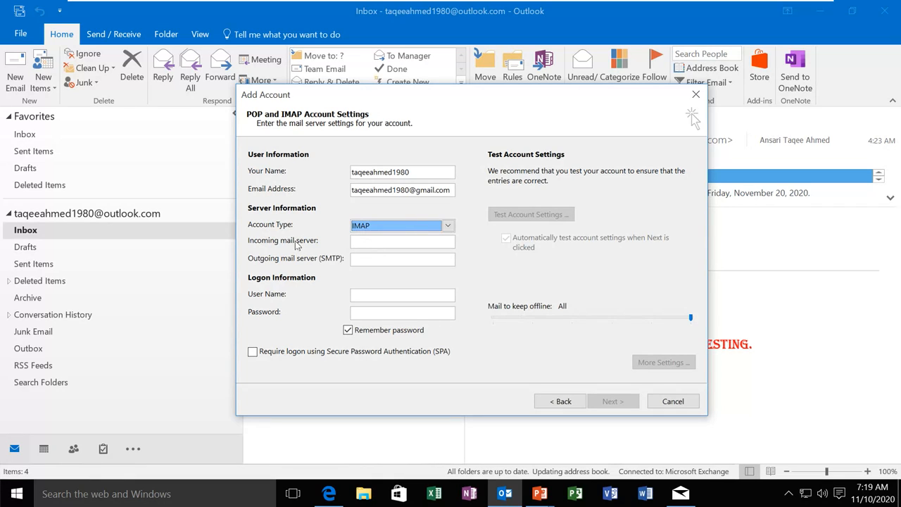
left_click(419, 242)
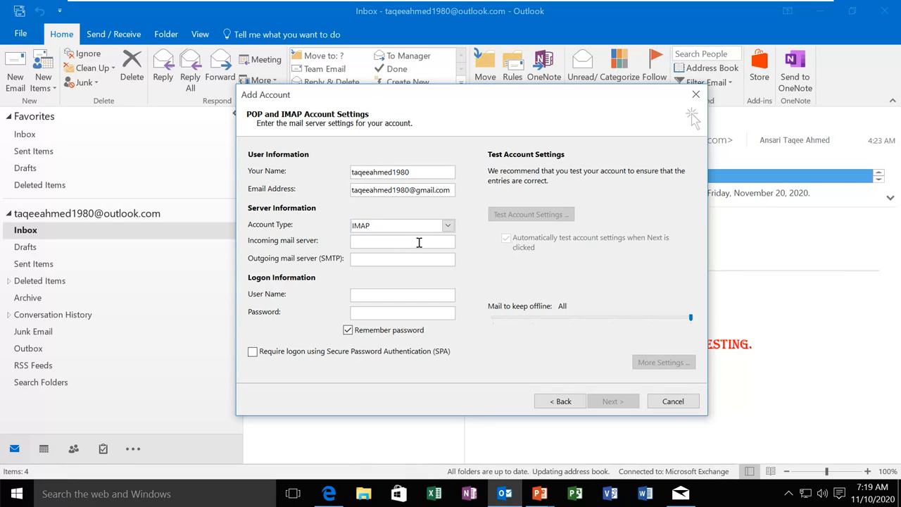
type("im")
type("ap.gm")
type("ail.com")
type("sm")
type("tp.gmail")
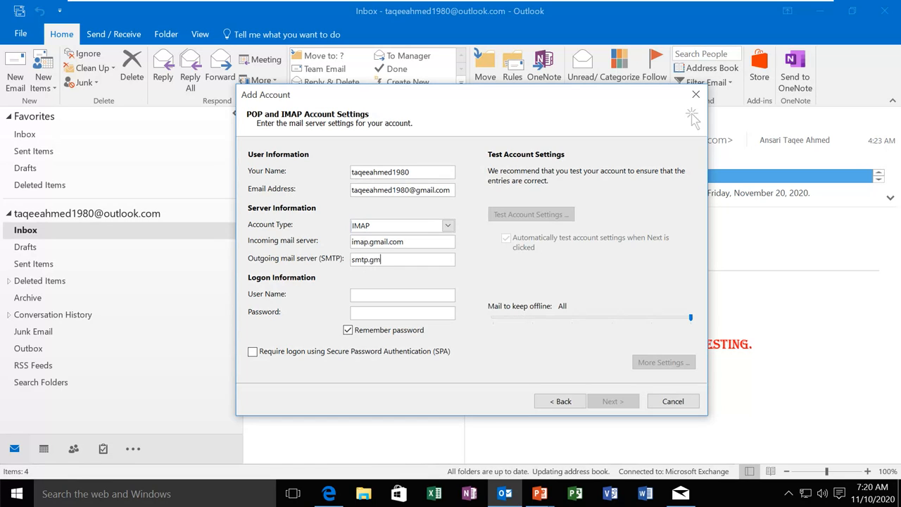
type("om")
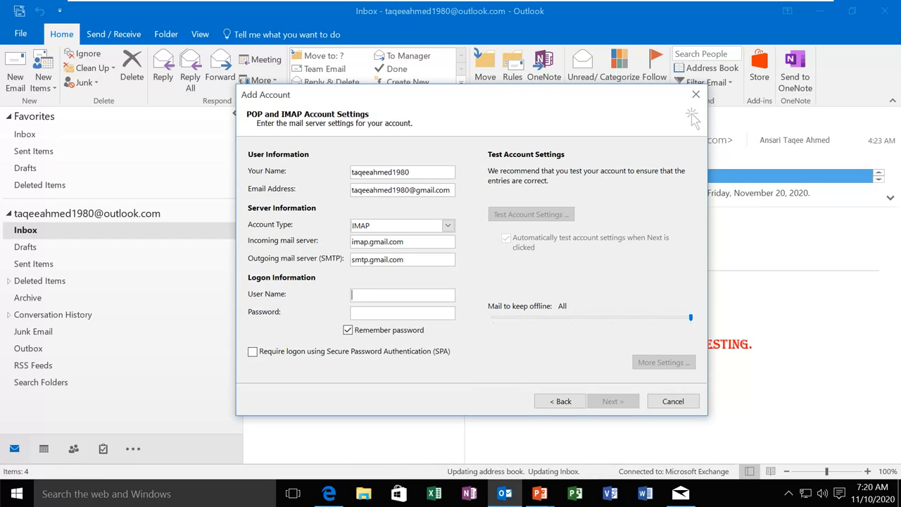
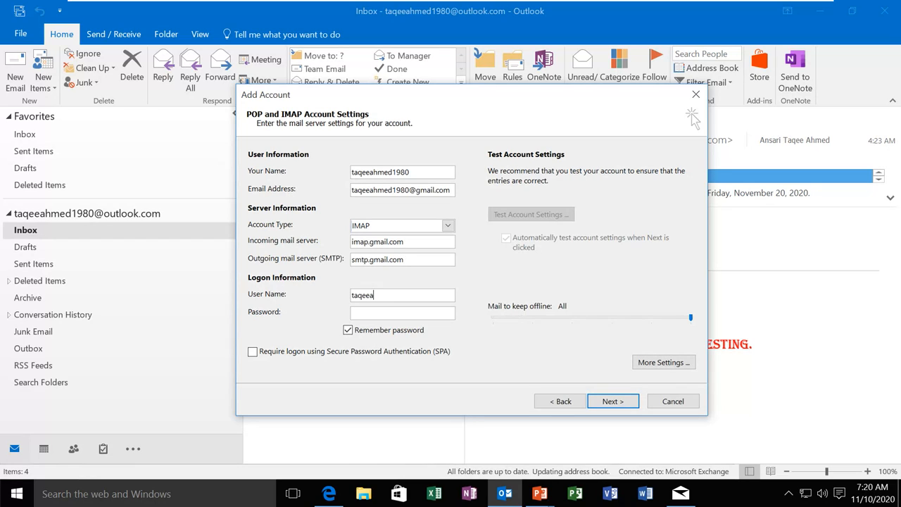
Make the outgoing SMTP server require authentication using the same settings as incoming mail
left_click(667, 364)
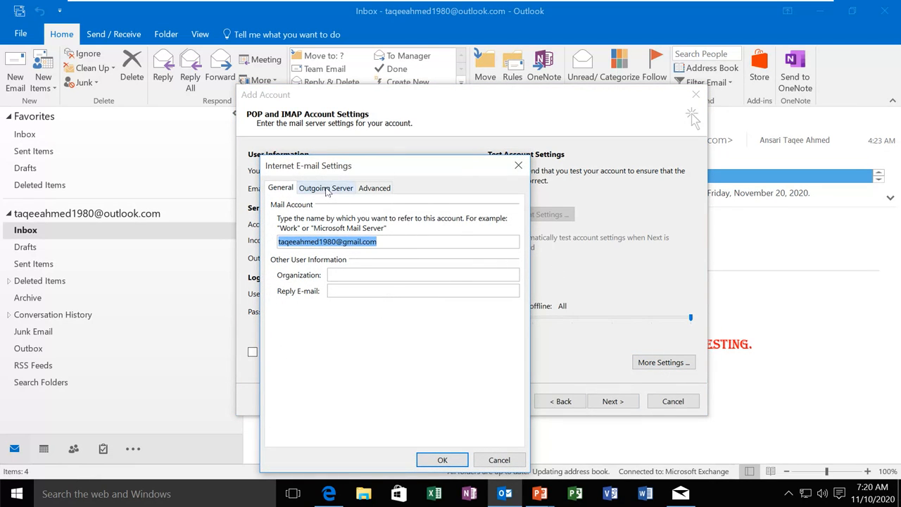
left_click_drag(335, 169, 395, 132)
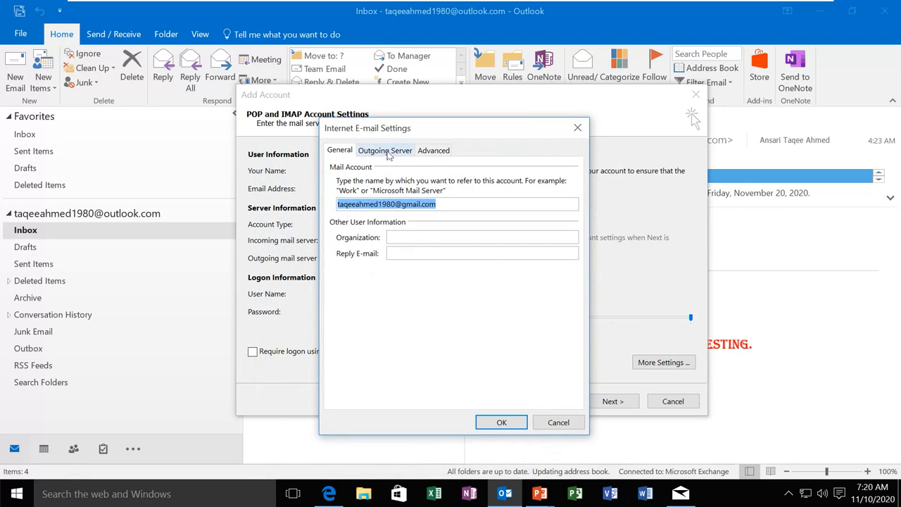
left_click(389, 153)
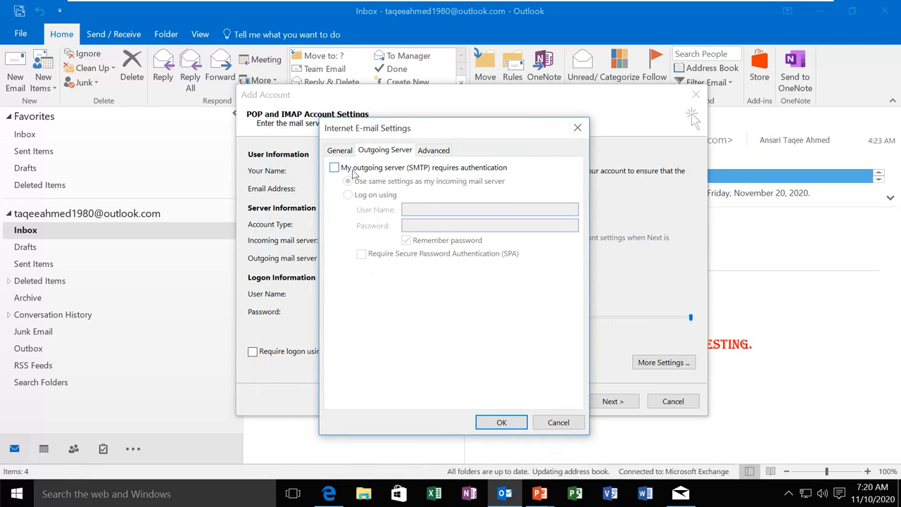
left_click(334, 168)
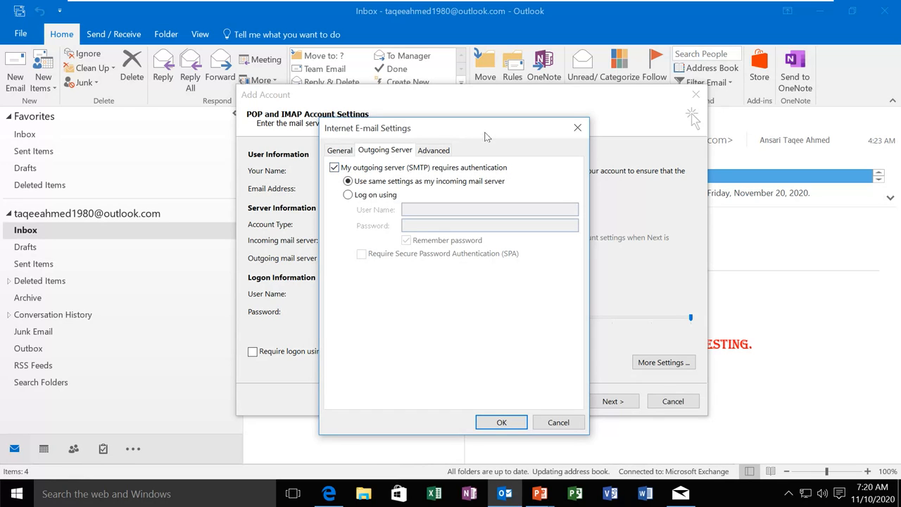
left_click_drag(486, 134, 606, 115)
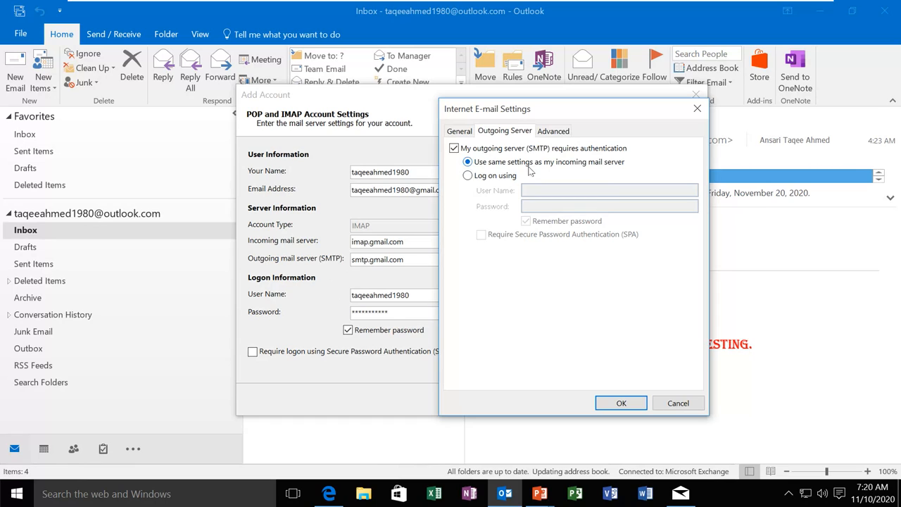
left_click(468, 177)
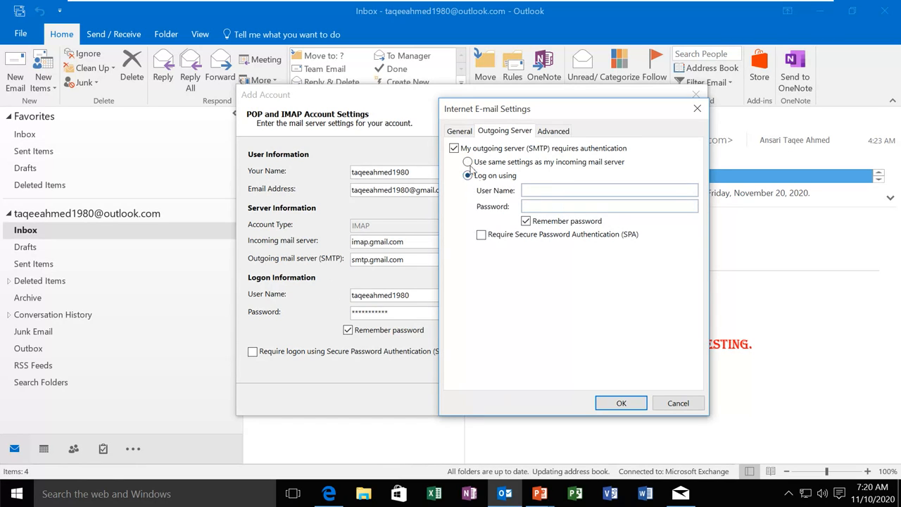
left_click(468, 161)
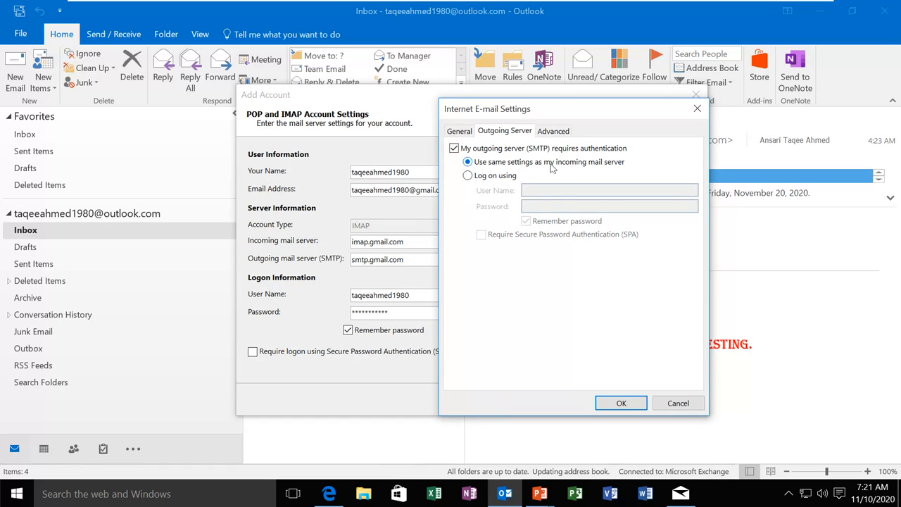
left_click(553, 131)
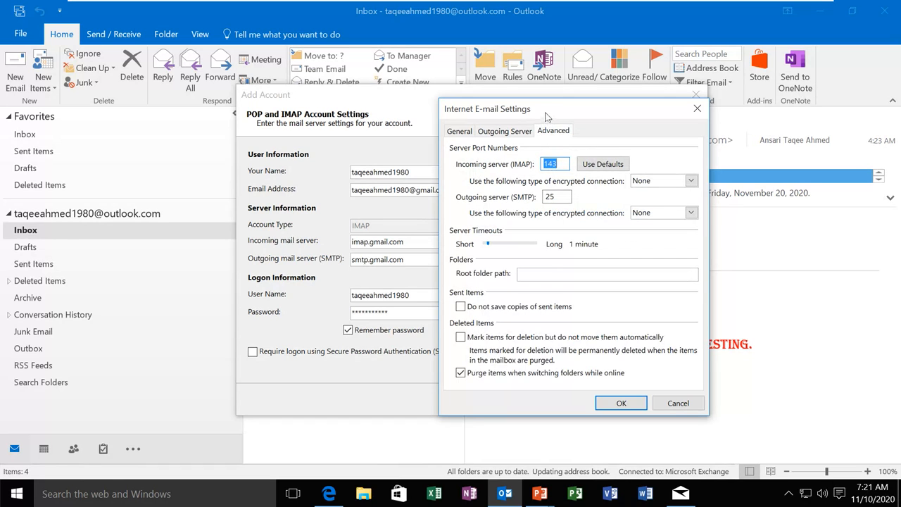
Set the incoming IMAP port to 993 with SSL encryption
left_click_drag(546, 116, 448, 114)
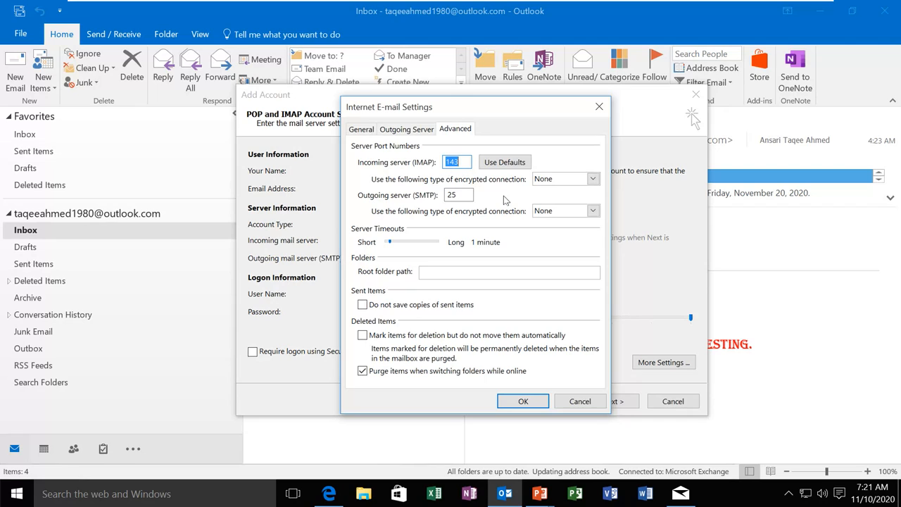
type("993")
left_click(593, 182)
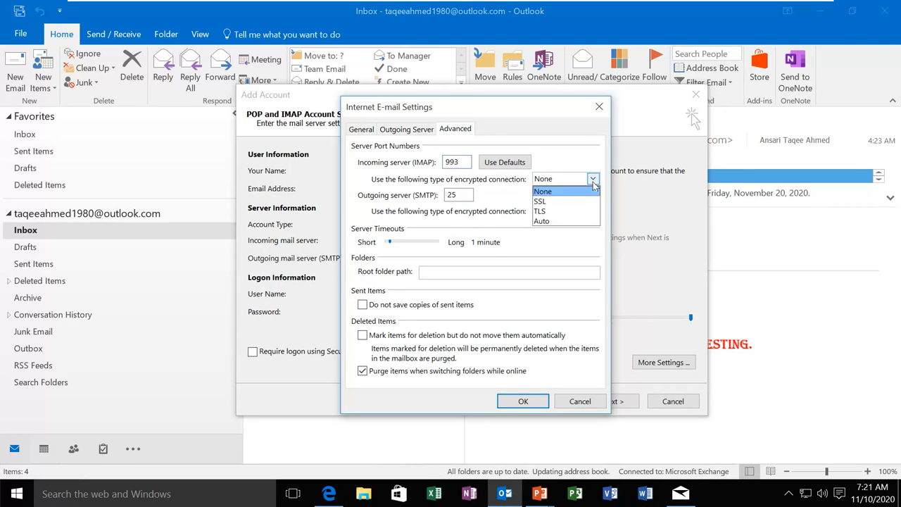
left_click(546, 202)
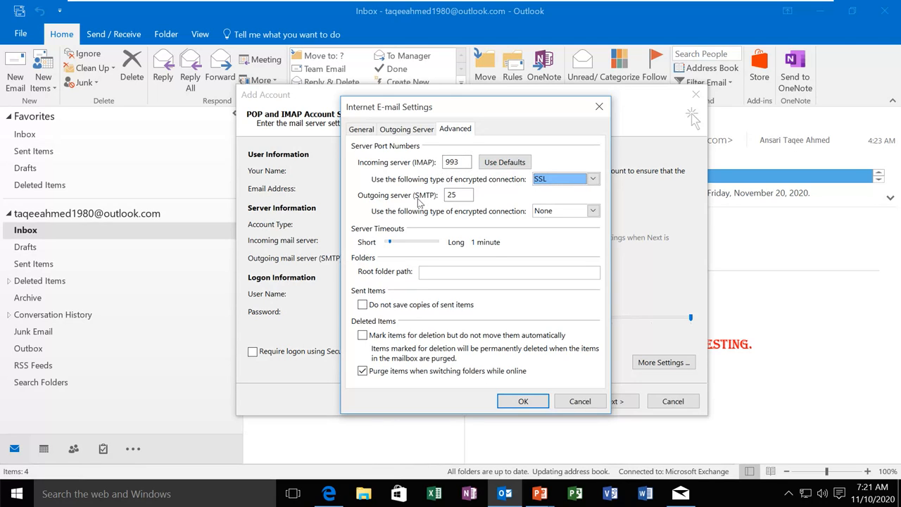
Set the outgoing SMTP port to 587 with TLS encryption and confirm the settings
left_click(462, 194)
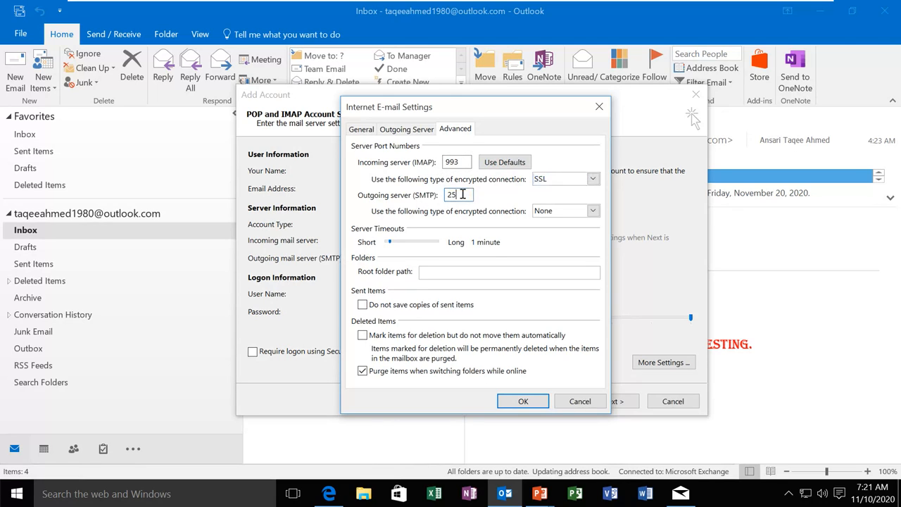
key("BackSpace")
key("BackSpace")
type("587")
left_click(593, 211)
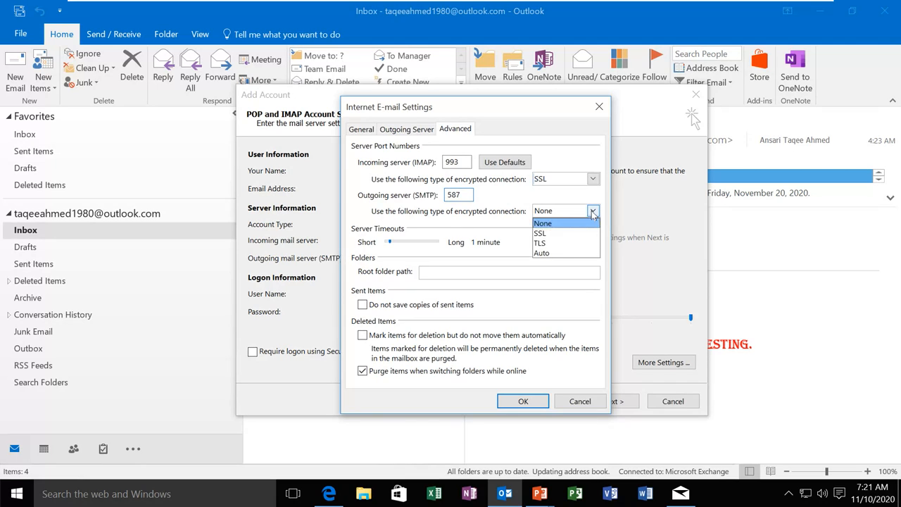
left_click(558, 244)
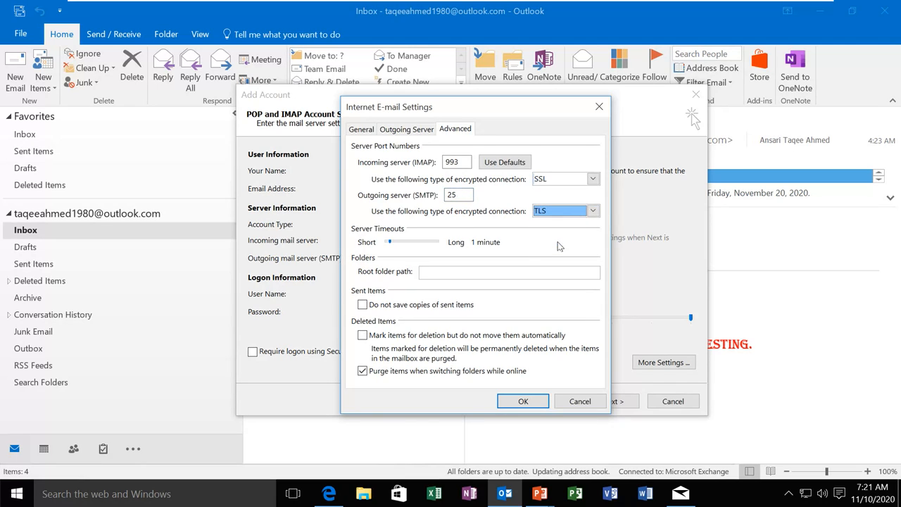
double_click(470, 194)
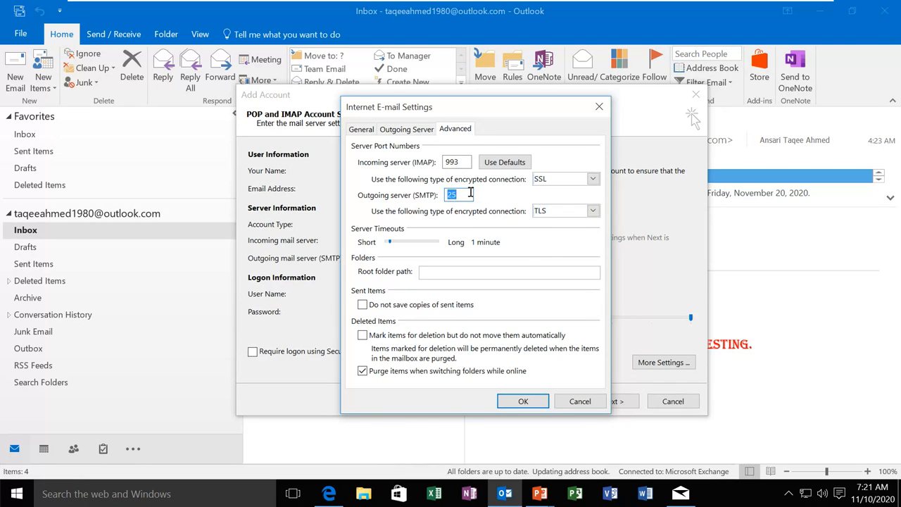
type("587")
left_click(523, 400)
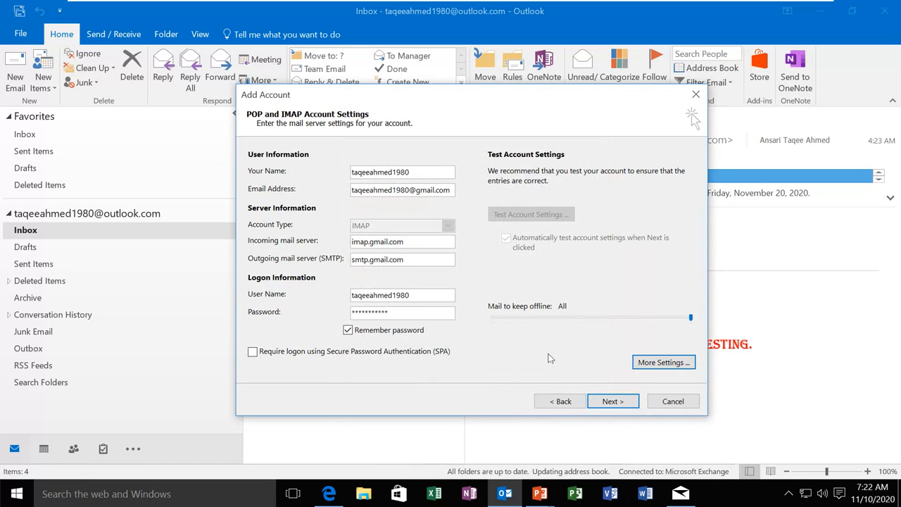
Run the Gmail account test with the logon and check the test e-mail arrived in Gmail
left_click(612, 401)
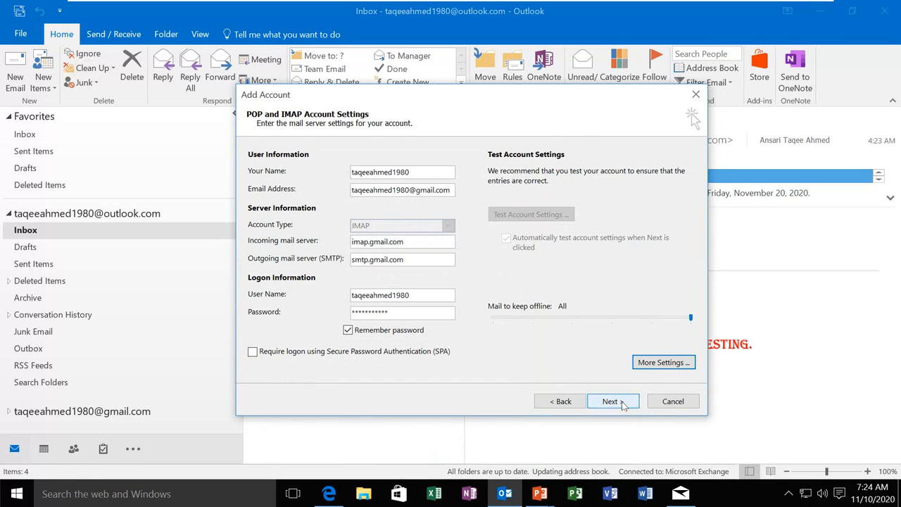
left_click(621, 403)
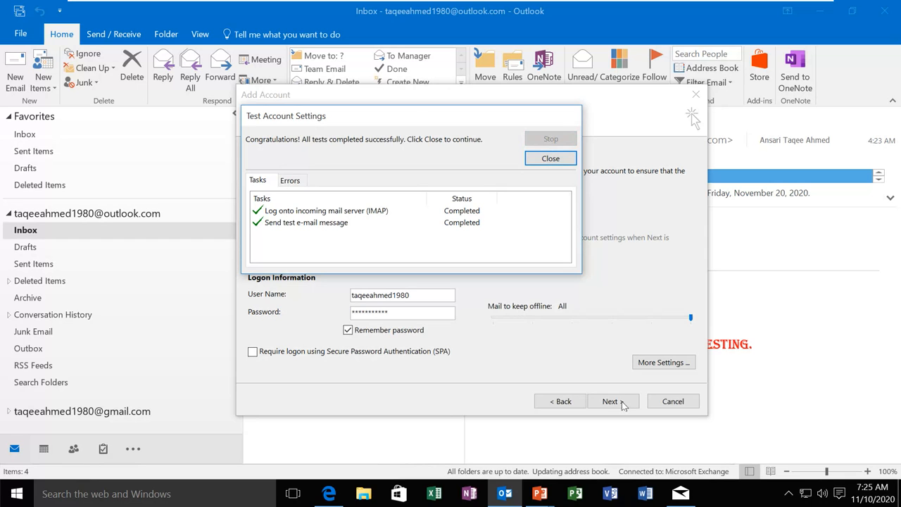
left_click(330, 494)
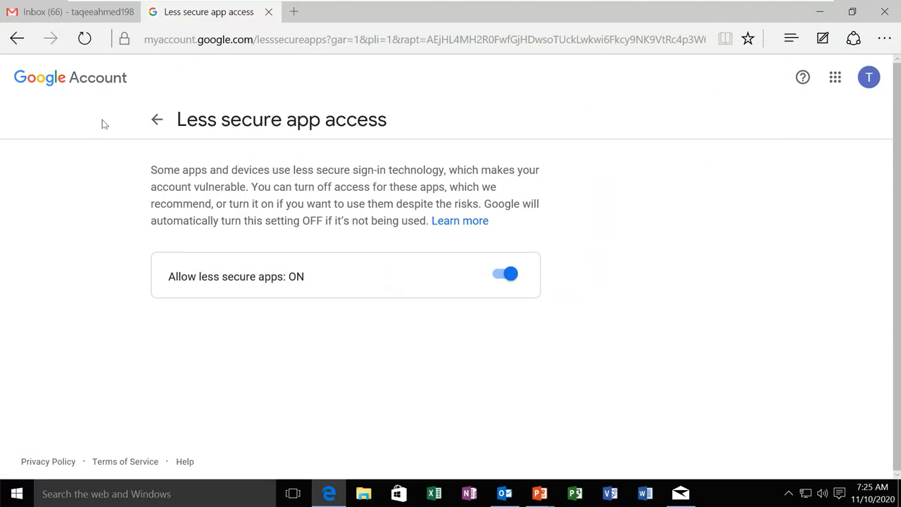
left_click(156, 121)
left_click(70, 12)
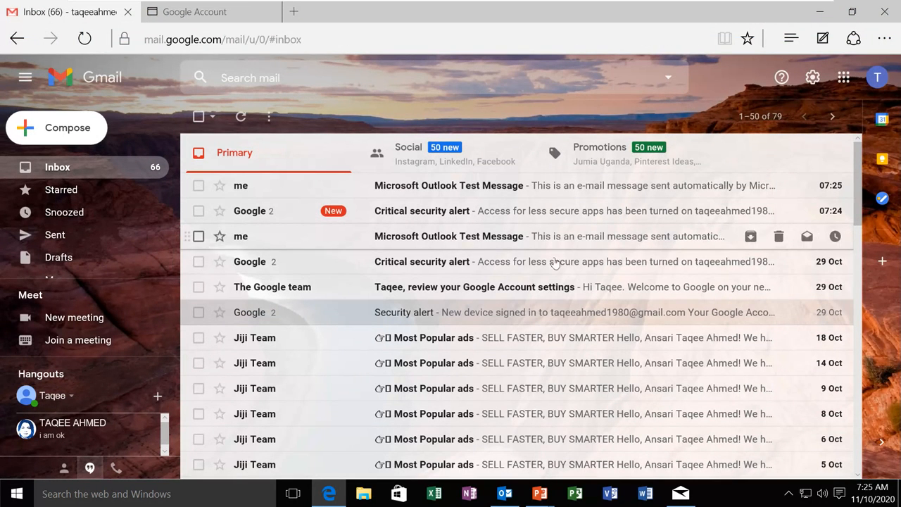
left_click(512, 503)
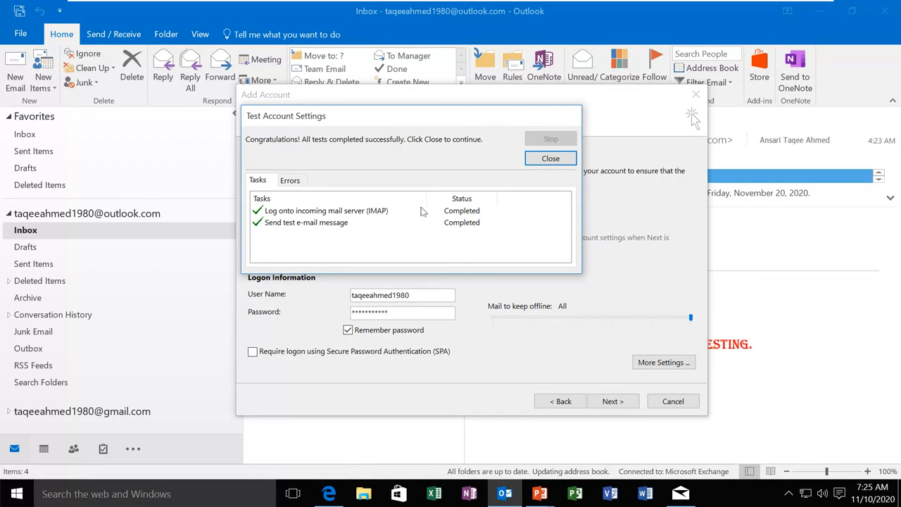
Close the test results and finish setup, letting the Gmail Inbox sync its 199 unread messages
left_click(548, 161)
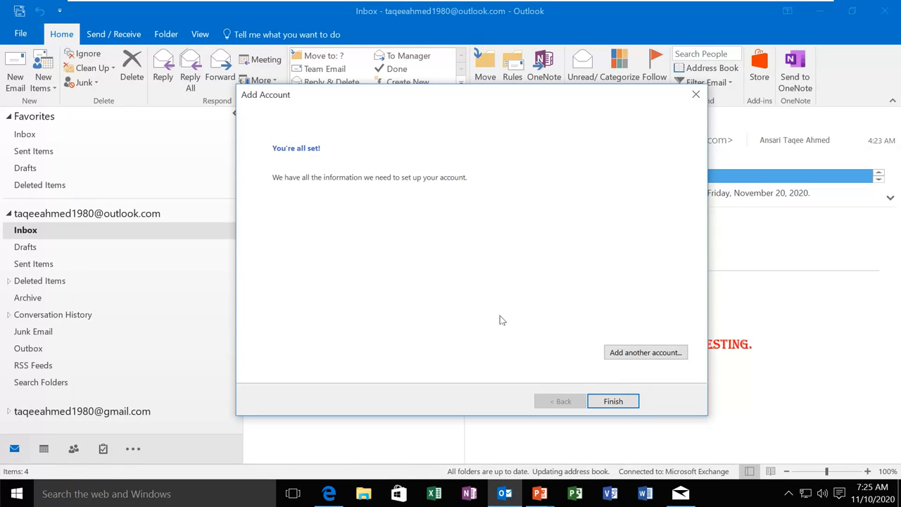
left_click(610, 404)
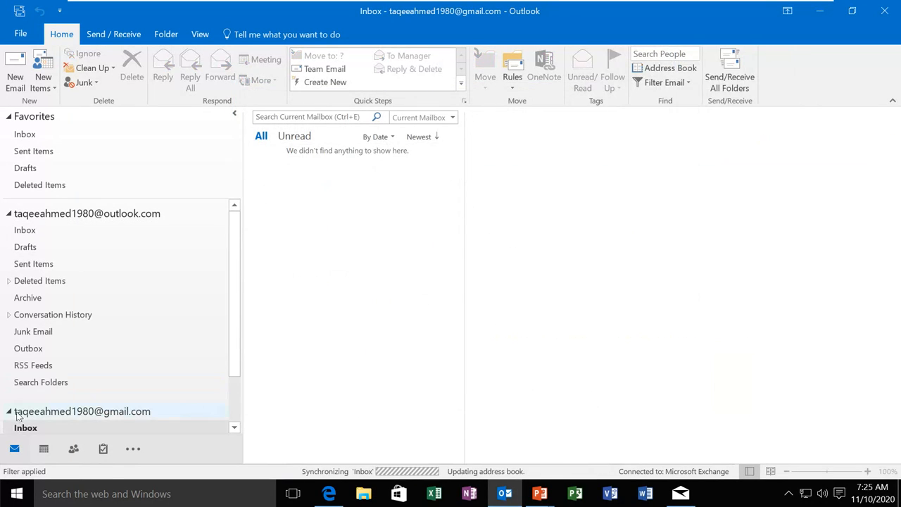
scroll(144, 382, "down", 2)
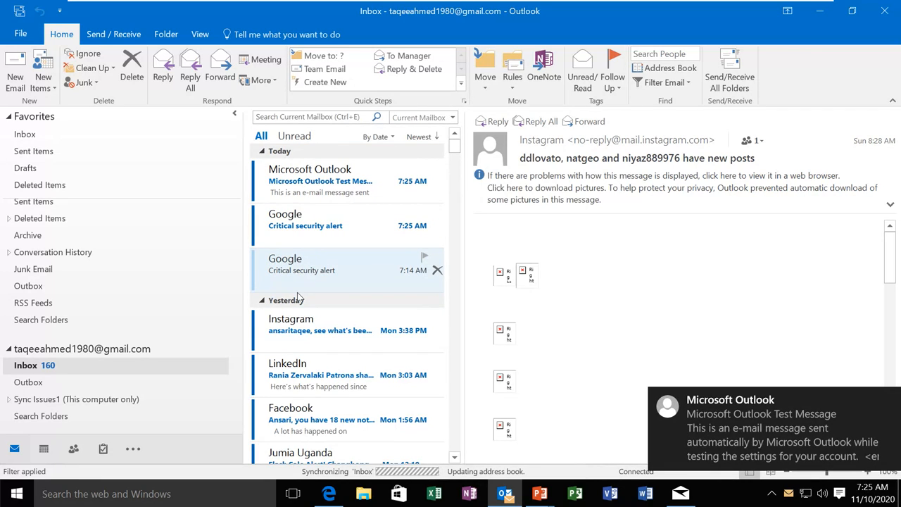
key("alt+Tab")
key("alt+Tab")
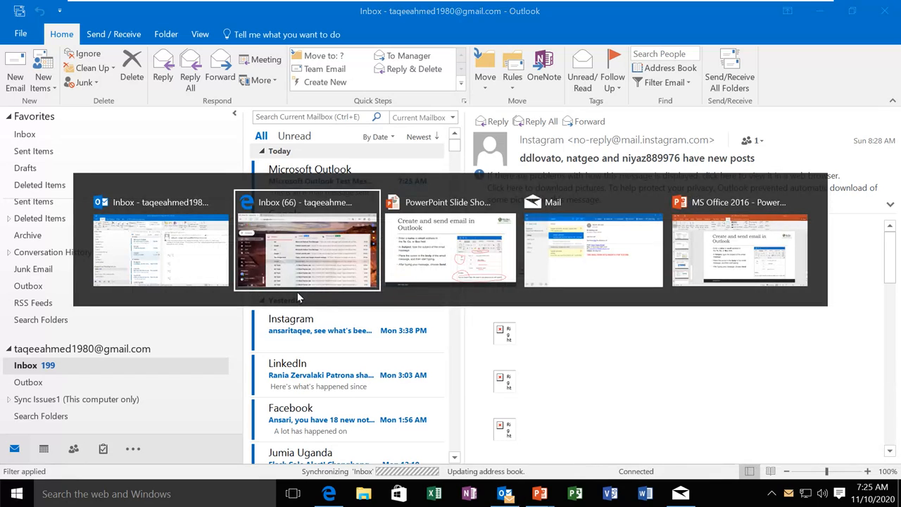